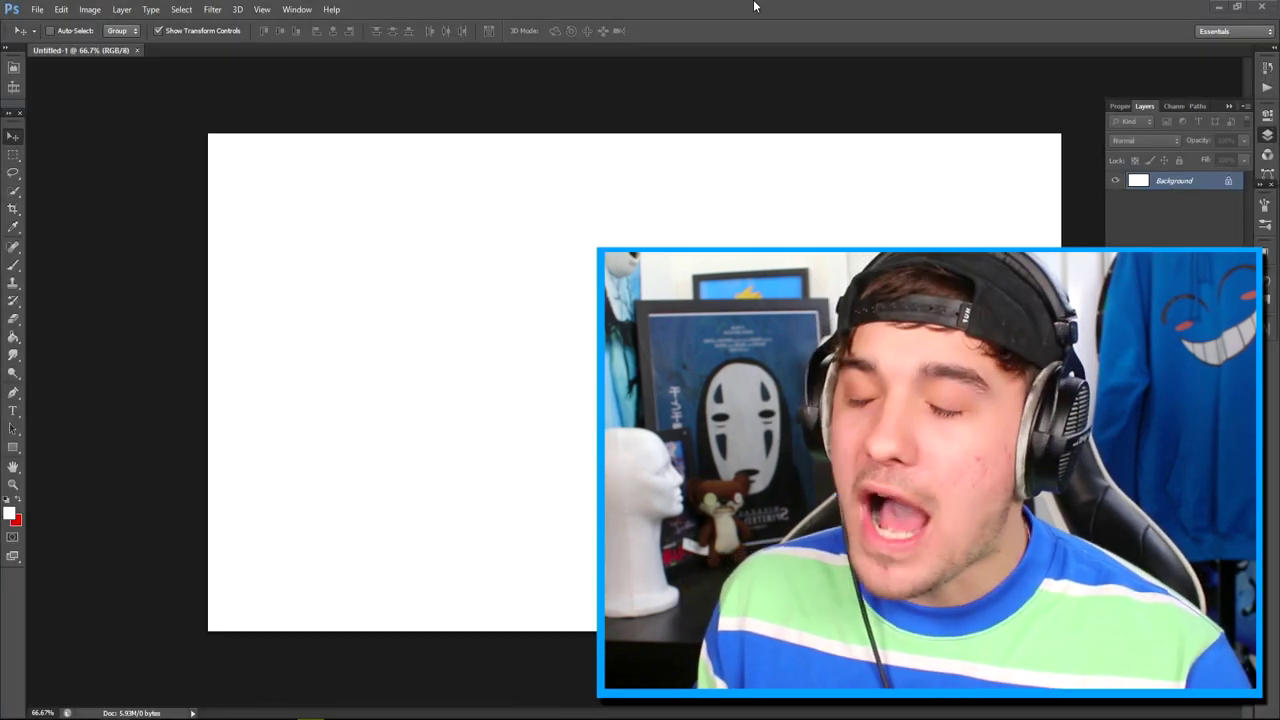
Scale Piggy to canvas height on the left and set the cowboy-hat character beside it
key(ctrl+v)
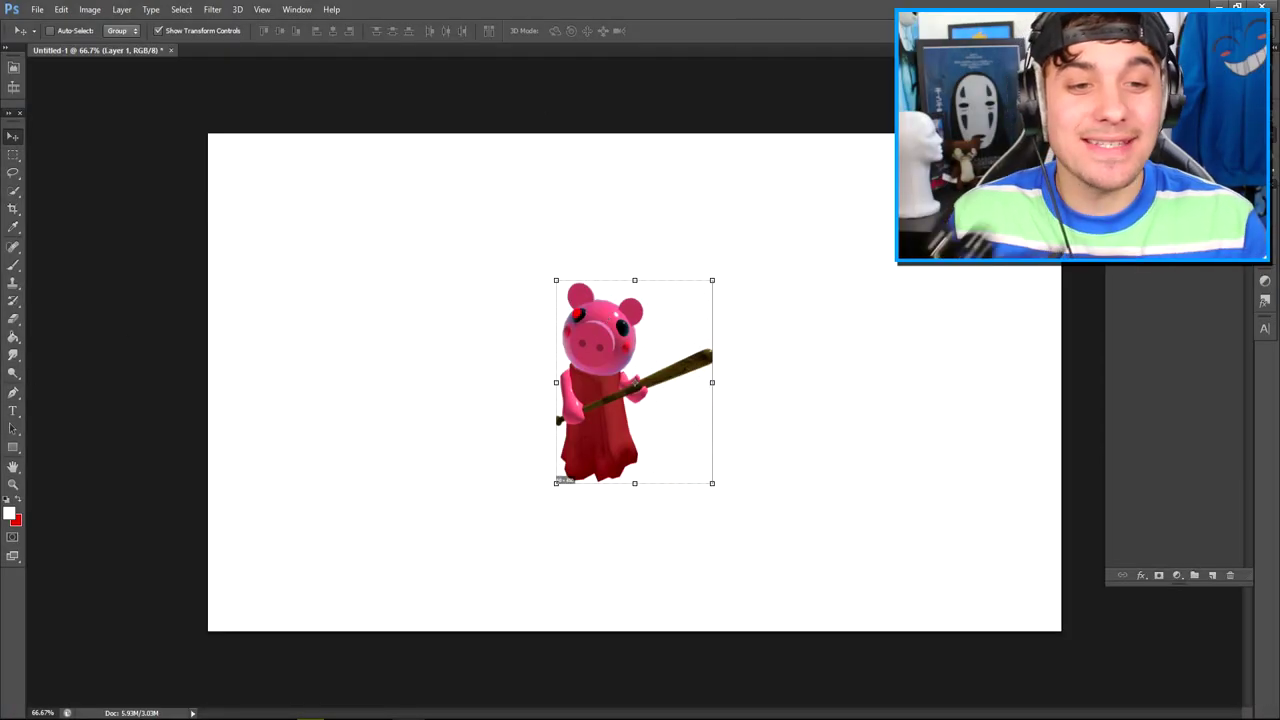
drag(573, 398, 340, 513)
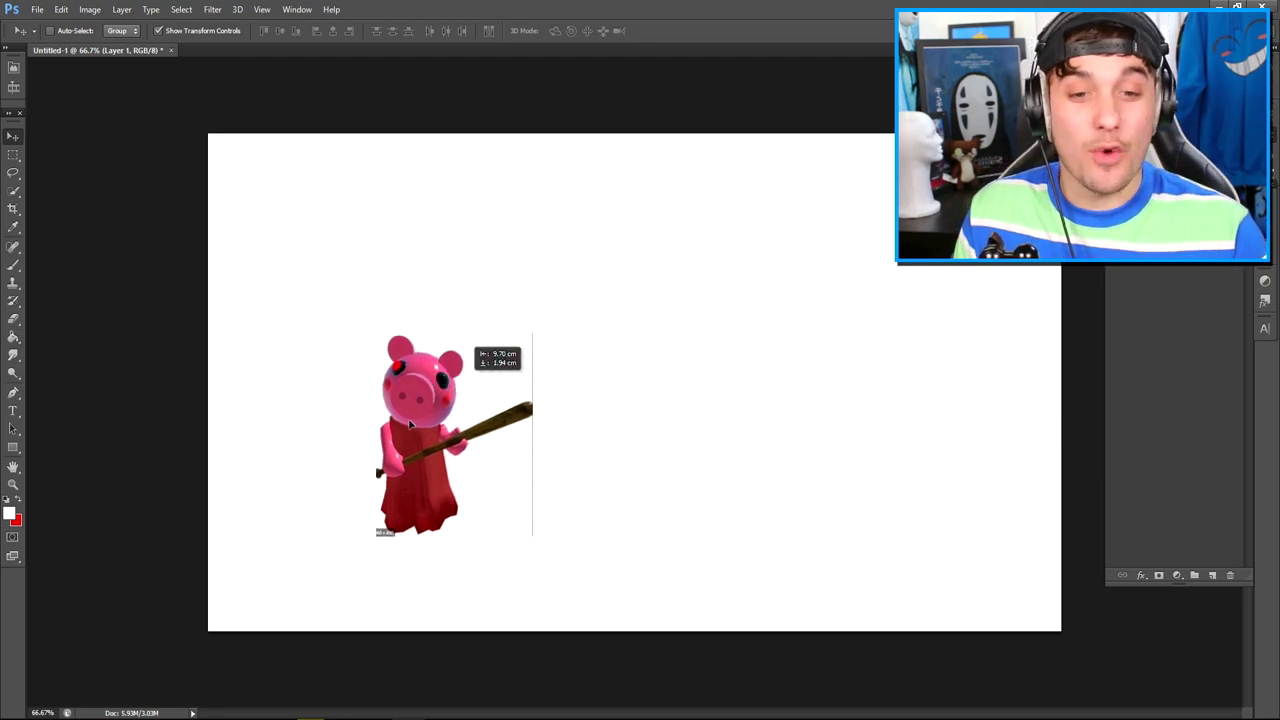
drag(474, 400, 822, 197)
drag(515, 345, 470, 380)
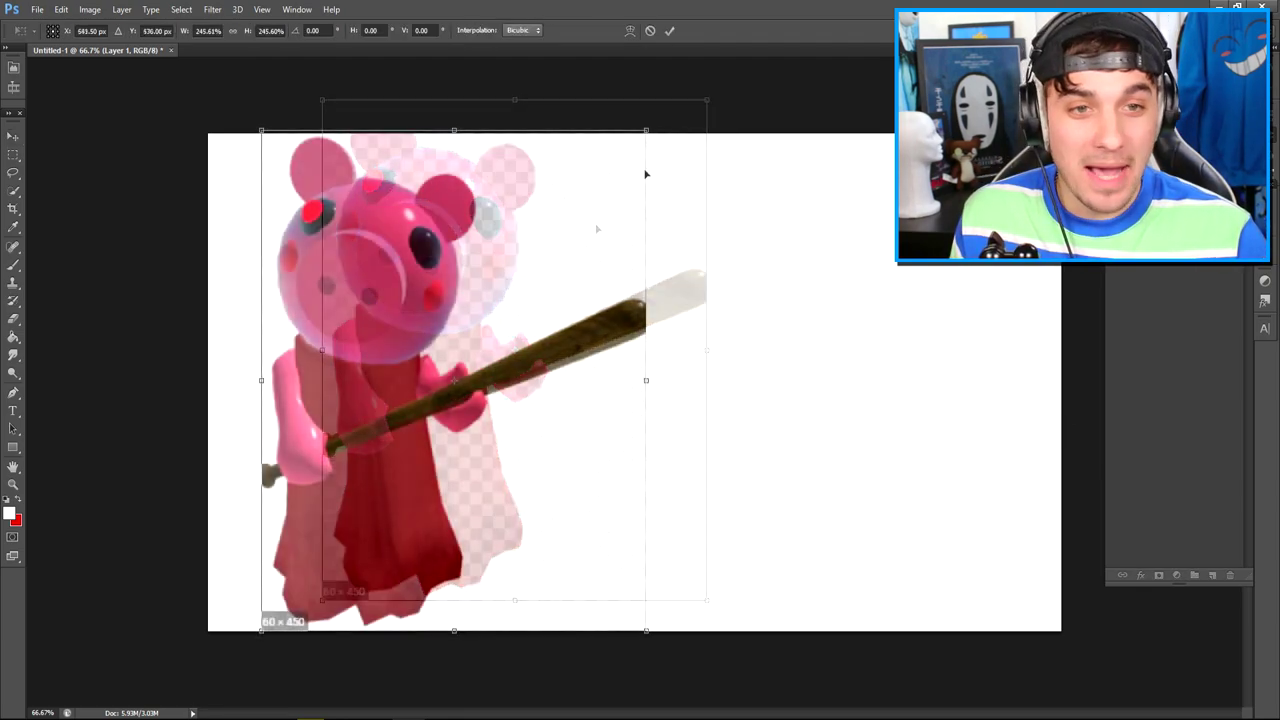
drag(680, 130, 625, 150)
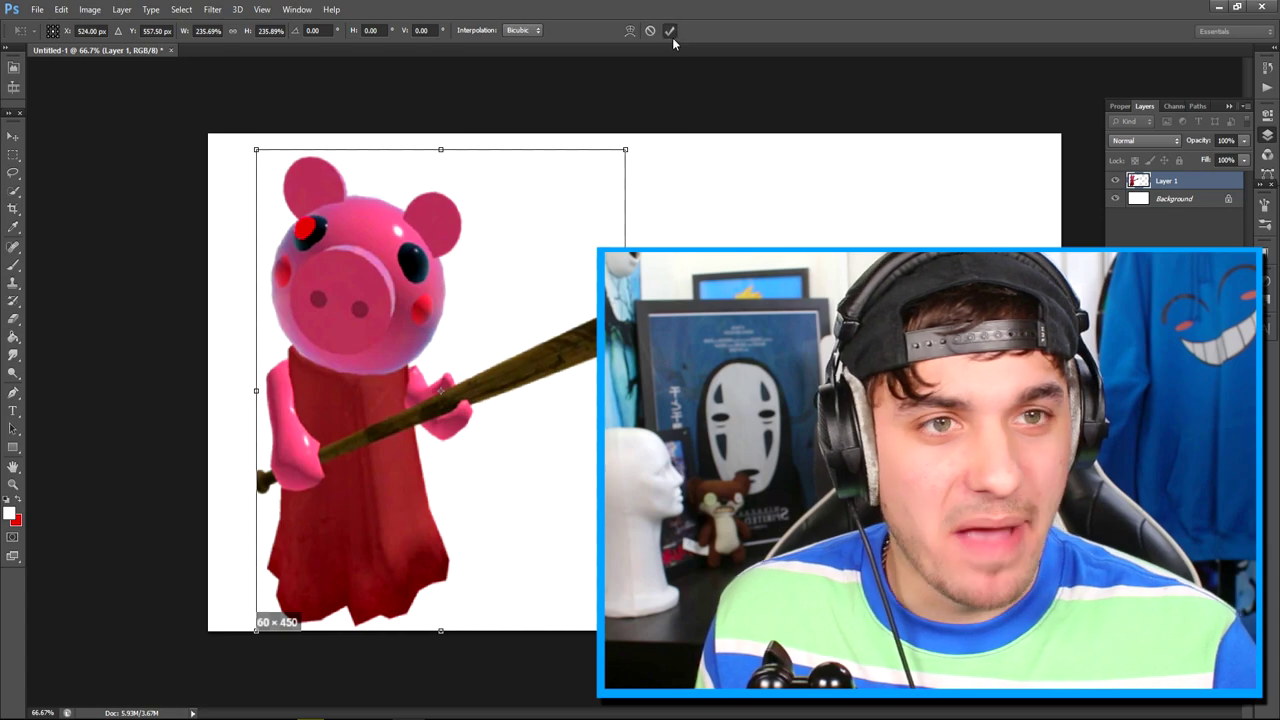
click(669, 30)
drag(272, 238, 265, 228)
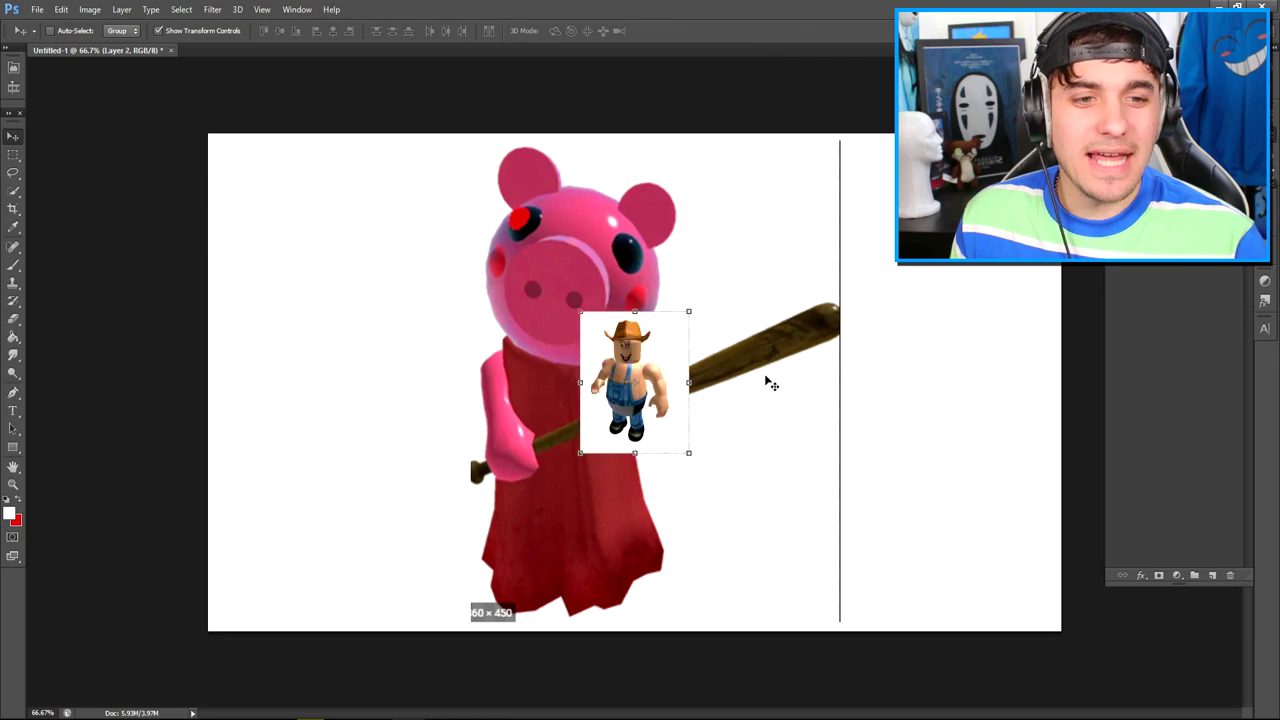
drag(785, 420, 965, 520)
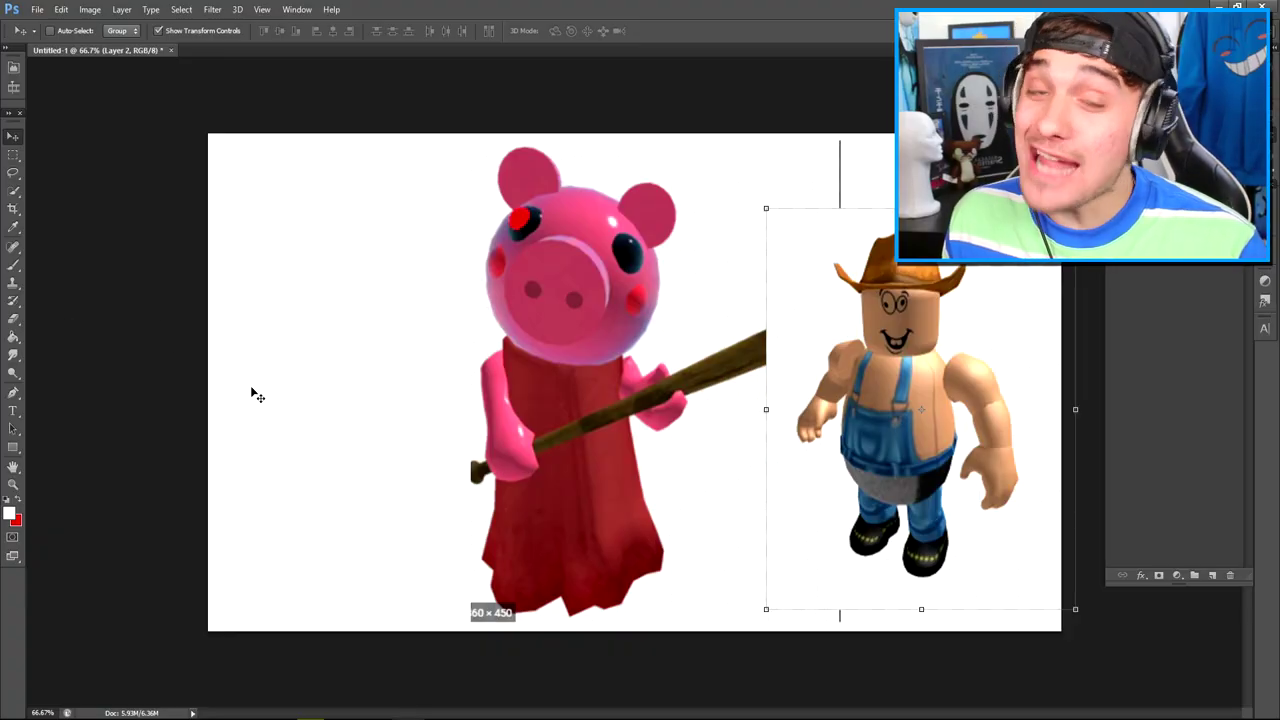
drag(900, 420, 885, 376)
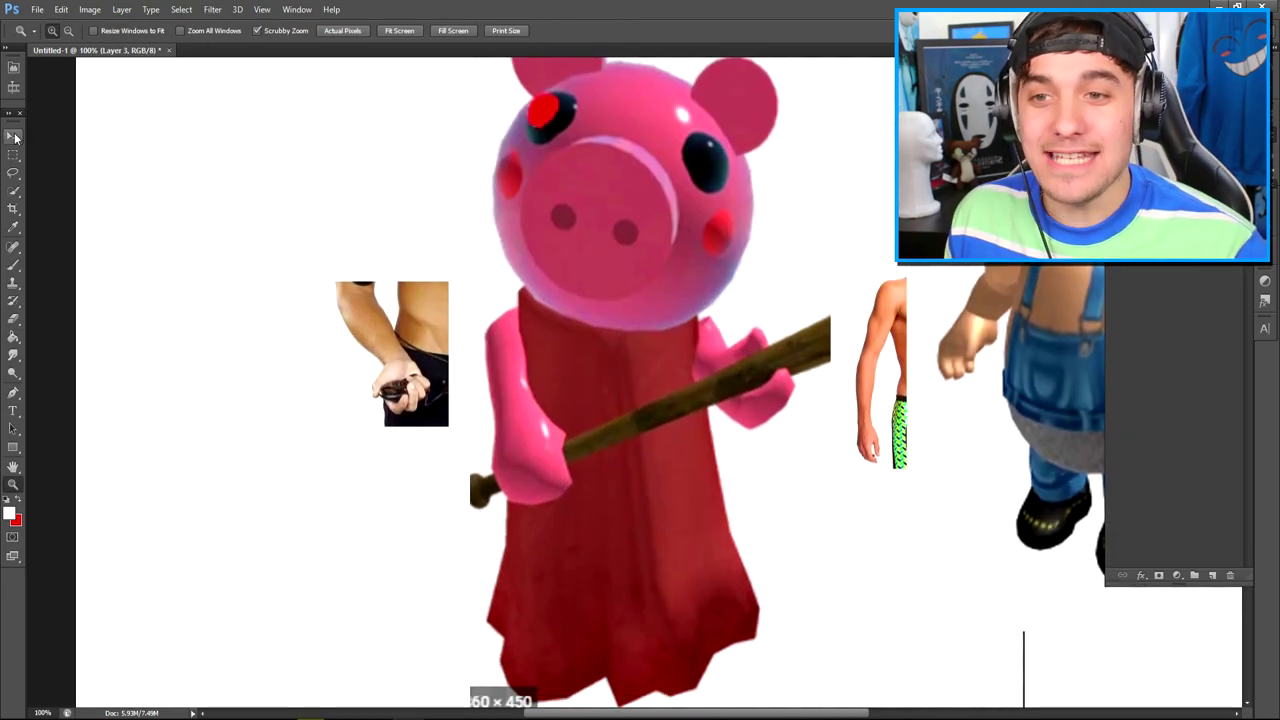
Place the muscular arm cutout over Piggy's arm and zoom in
click(15, 137)
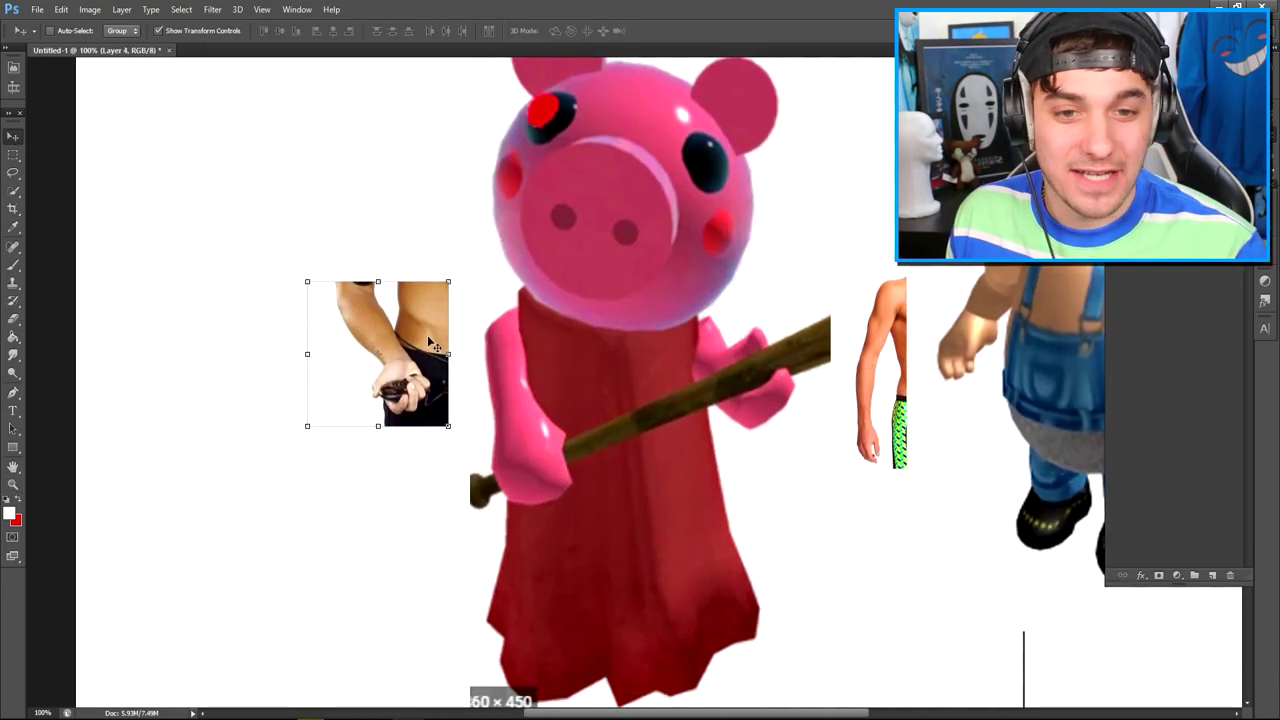
drag(405, 340, 420, 450)
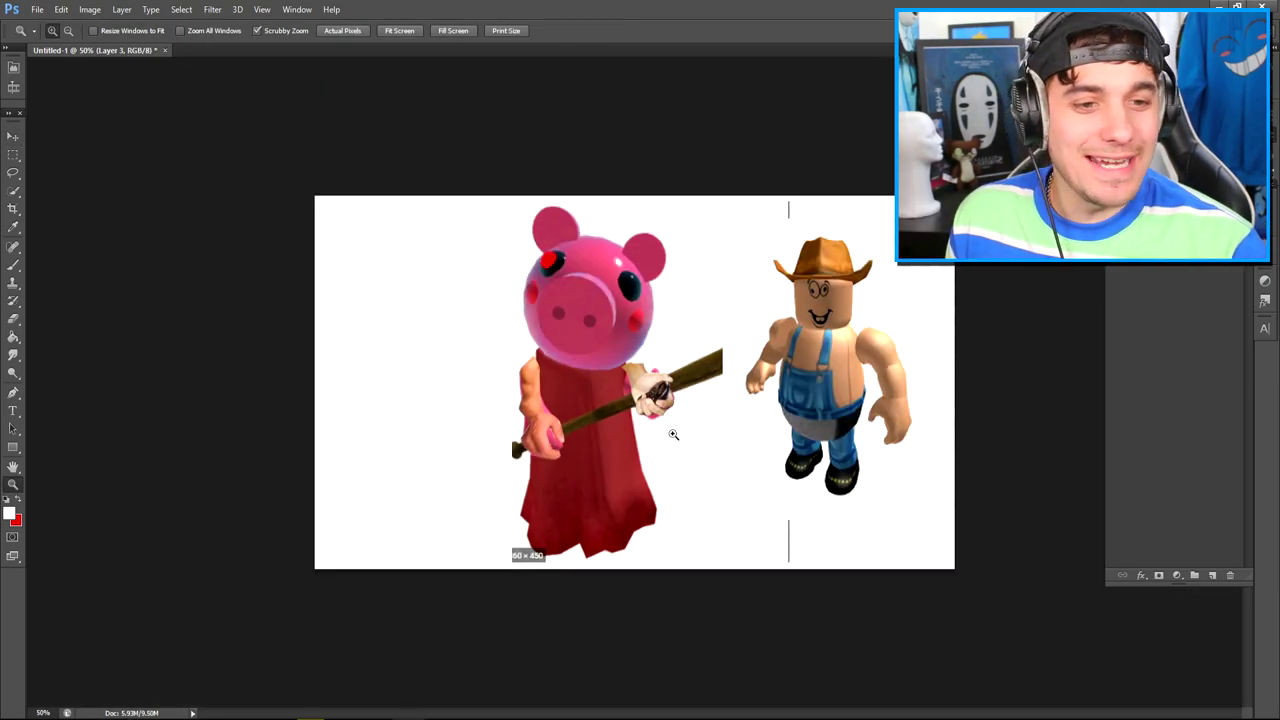
click(673, 434)
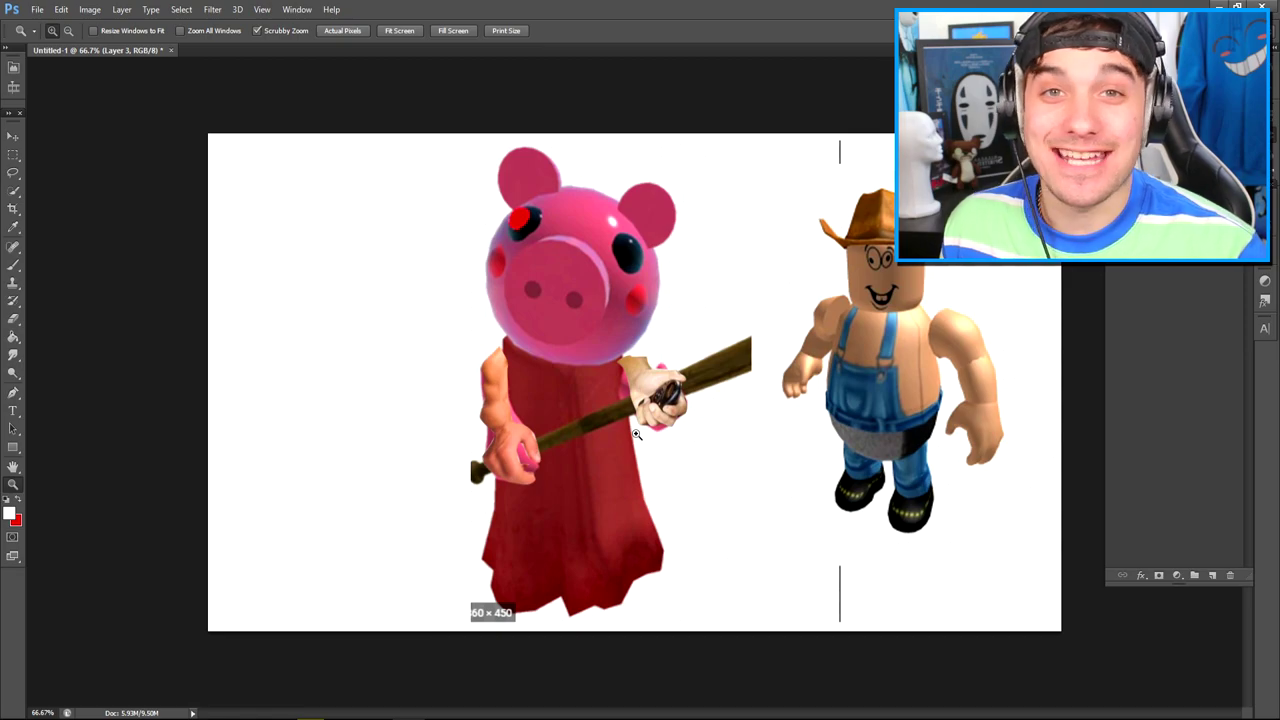
Paste the denim overalls image, resize it, and move it to the left side
key(ctrl+v)
drag(585, 340, 430, 445)
key(ctrl+t)
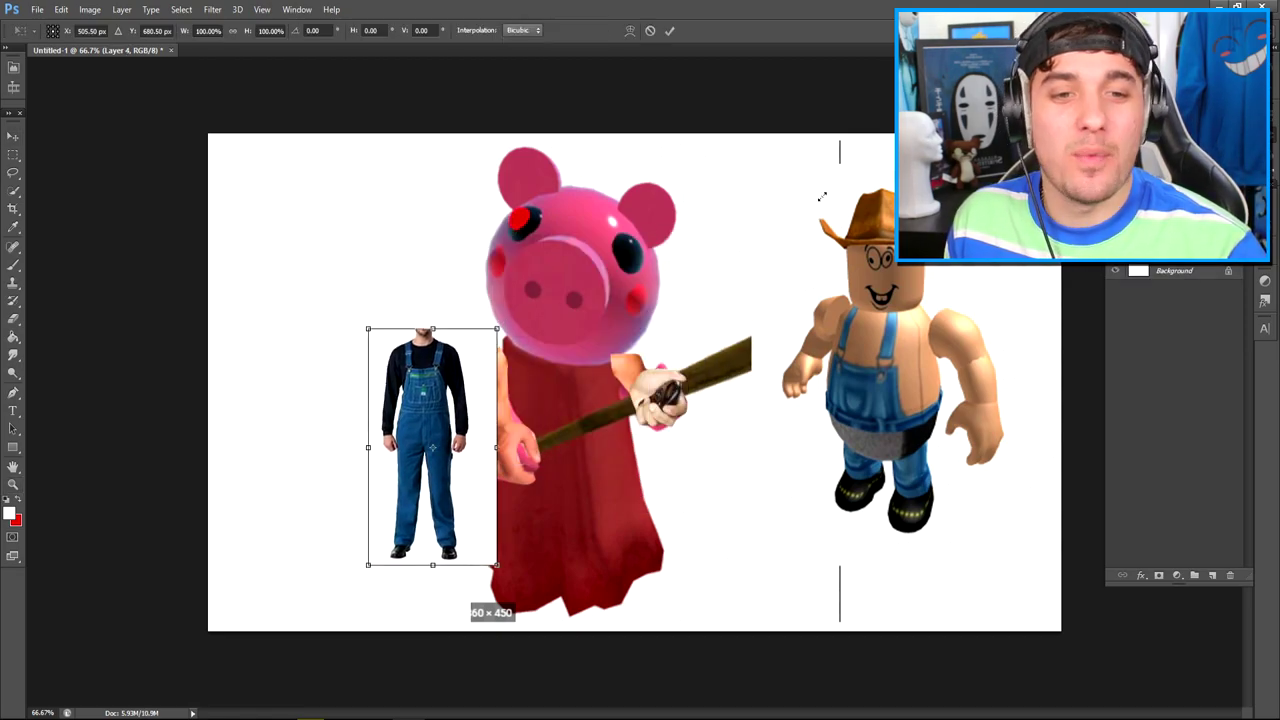
click(671, 34)
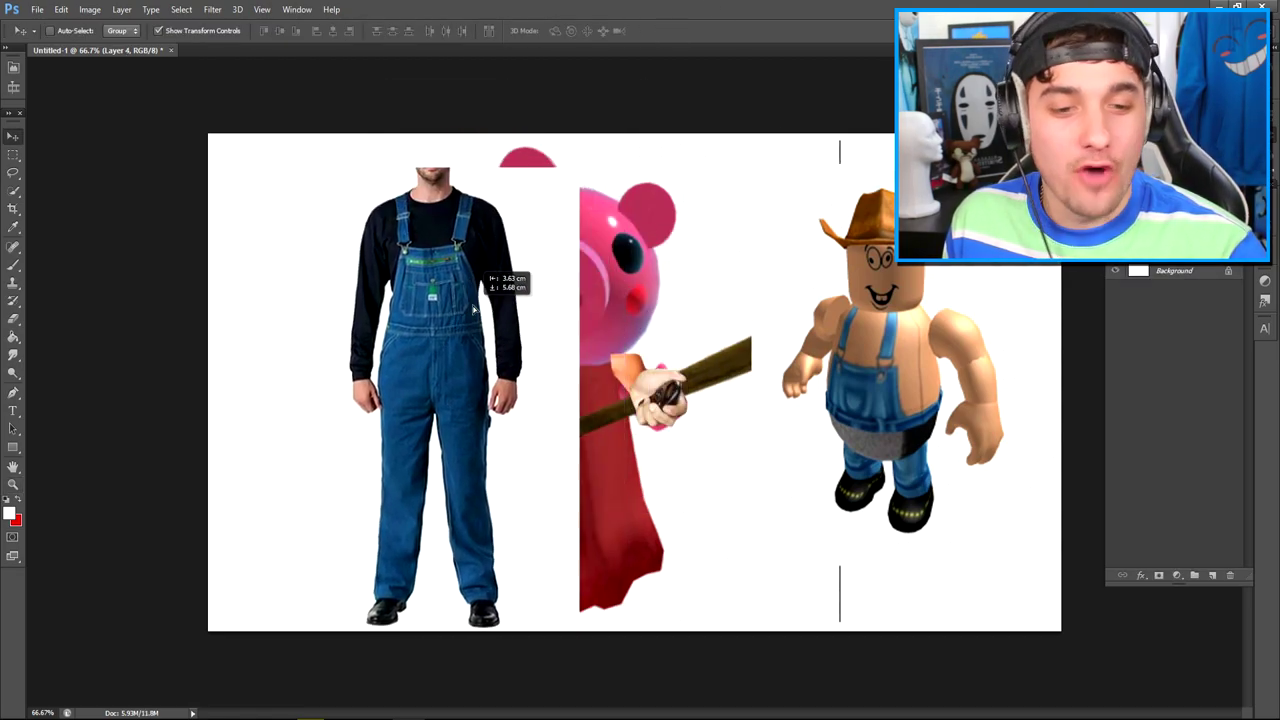
drag(555, 155, 492, 207)
Select the overalls' legs and move them down over Piggy's body
key(m)
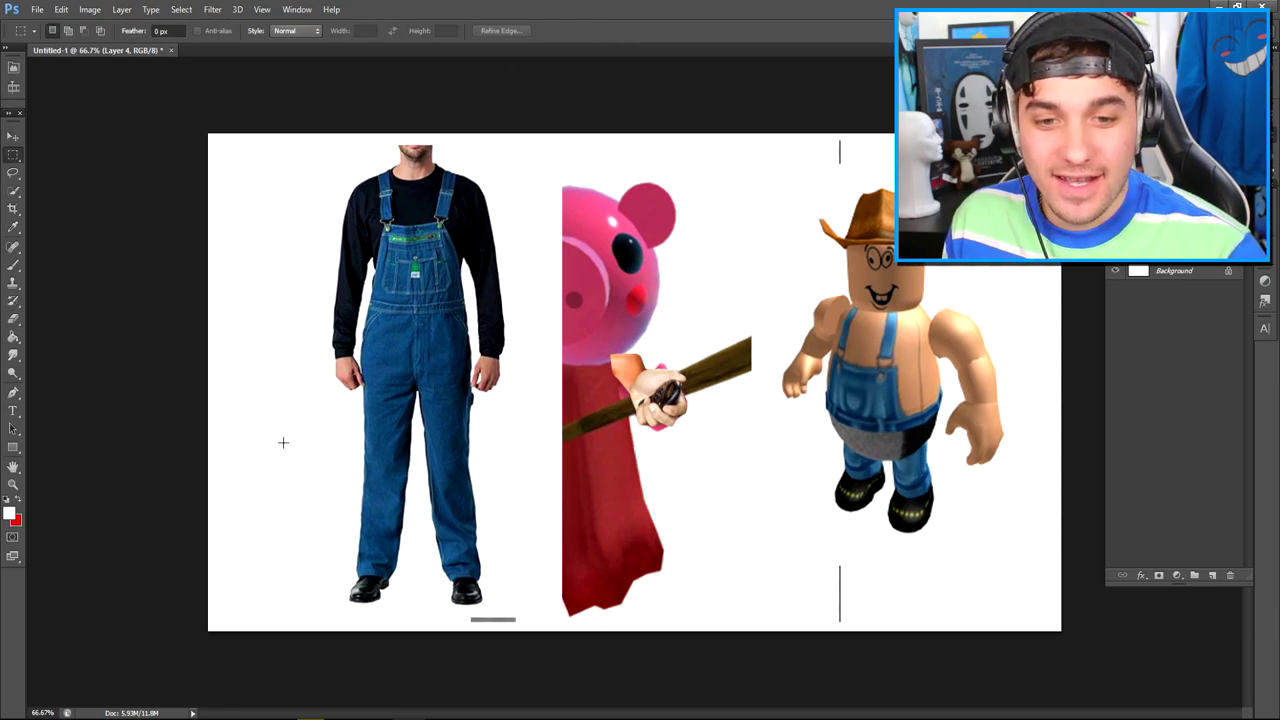
drag(280, 400, 530, 620)
key(v)
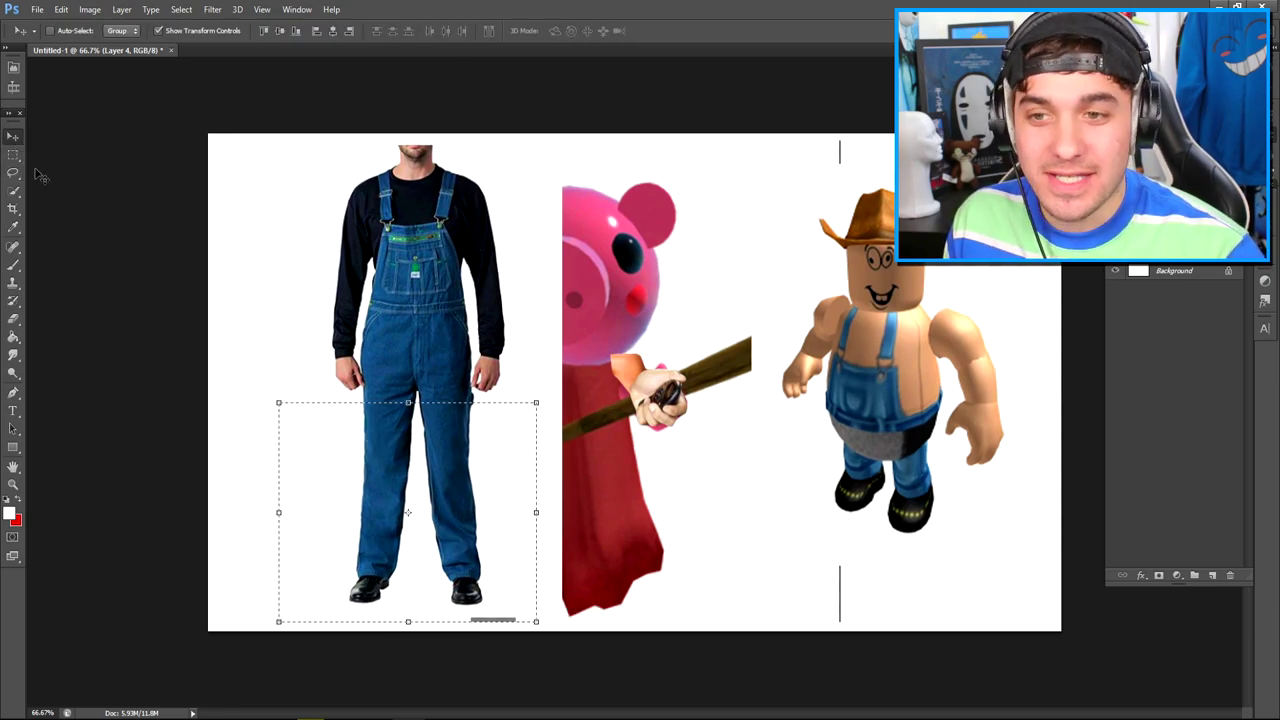
drag(414, 560, 610, 600)
scroll(610, 450, down, 1)
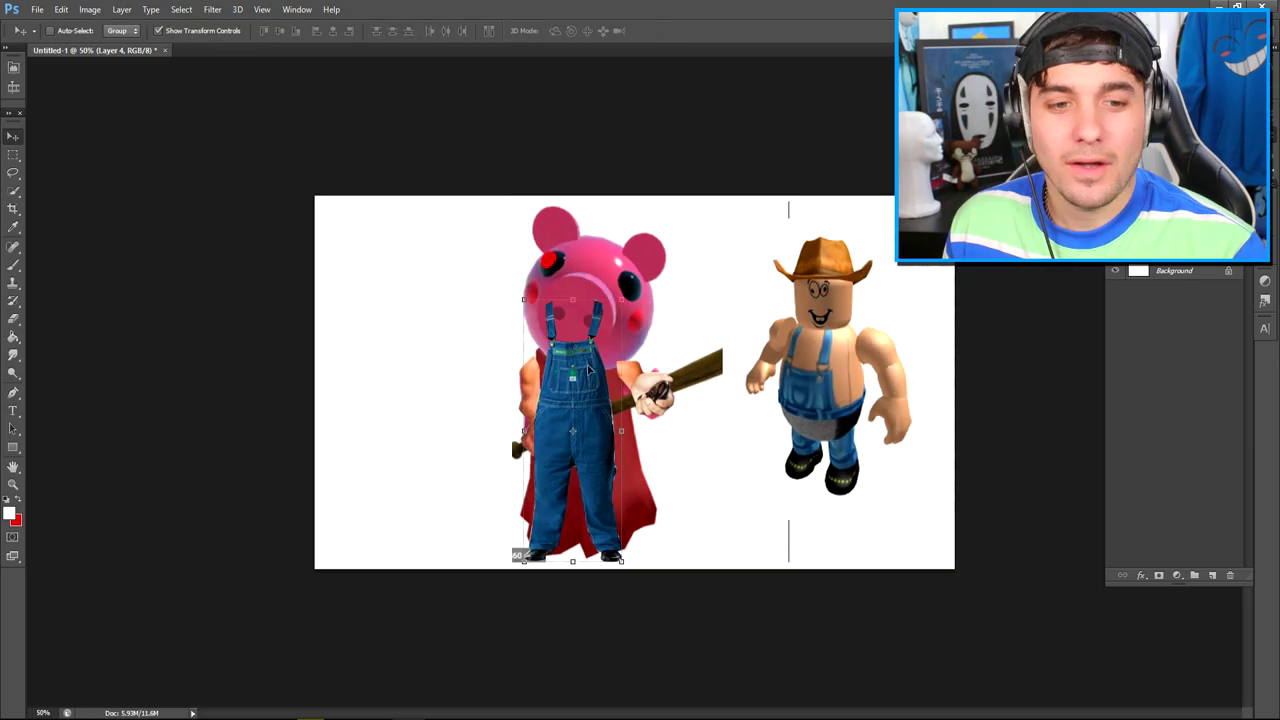
mouse_move(560, 450)
mouse_down()
mouse_move(697, 370)
mouse_move(688, 413)
mouse_up()
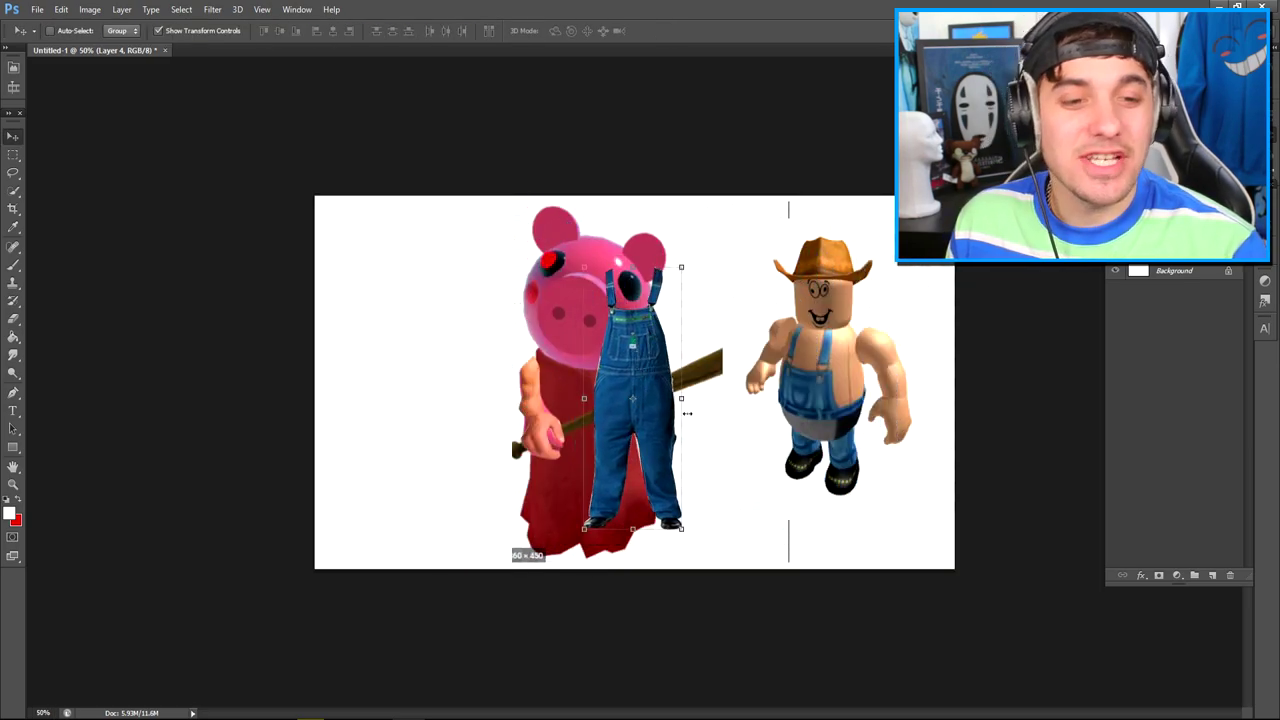
drag(632, 348, 598, 356)
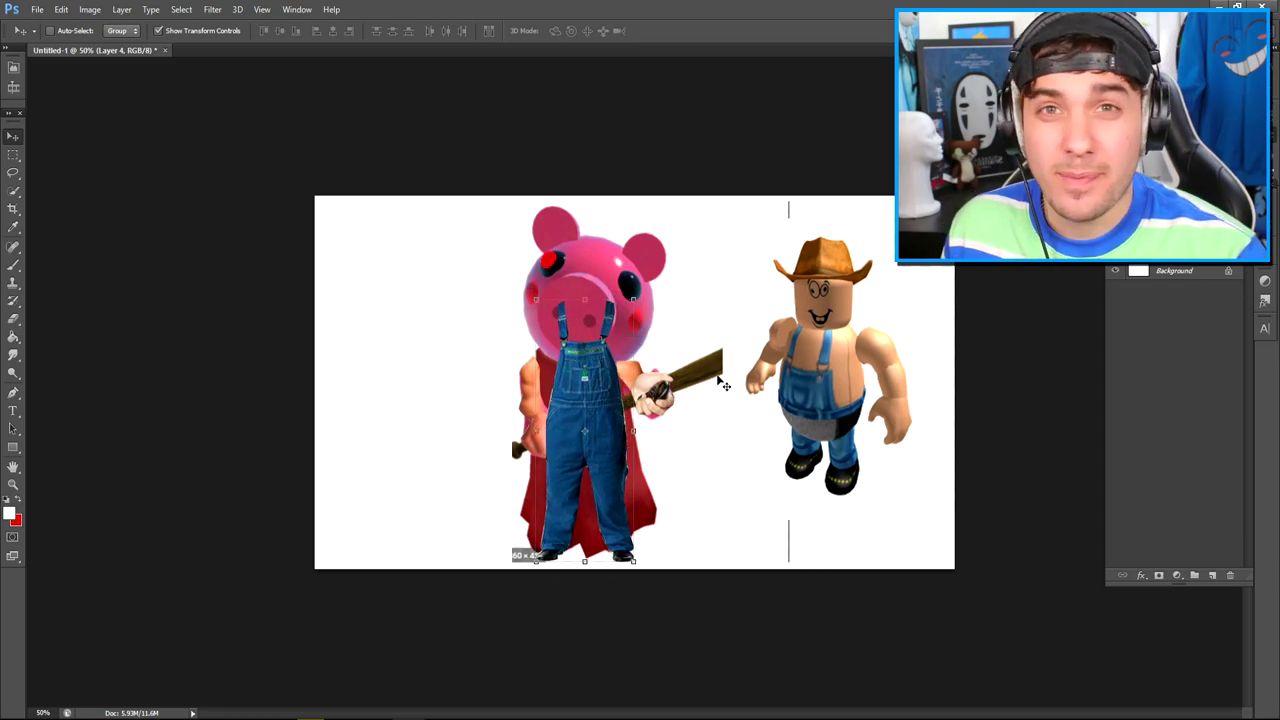
Warp the overalls to fit Piggy's body
key(ctrl+t)
click(628, 30)
click(668, 31)
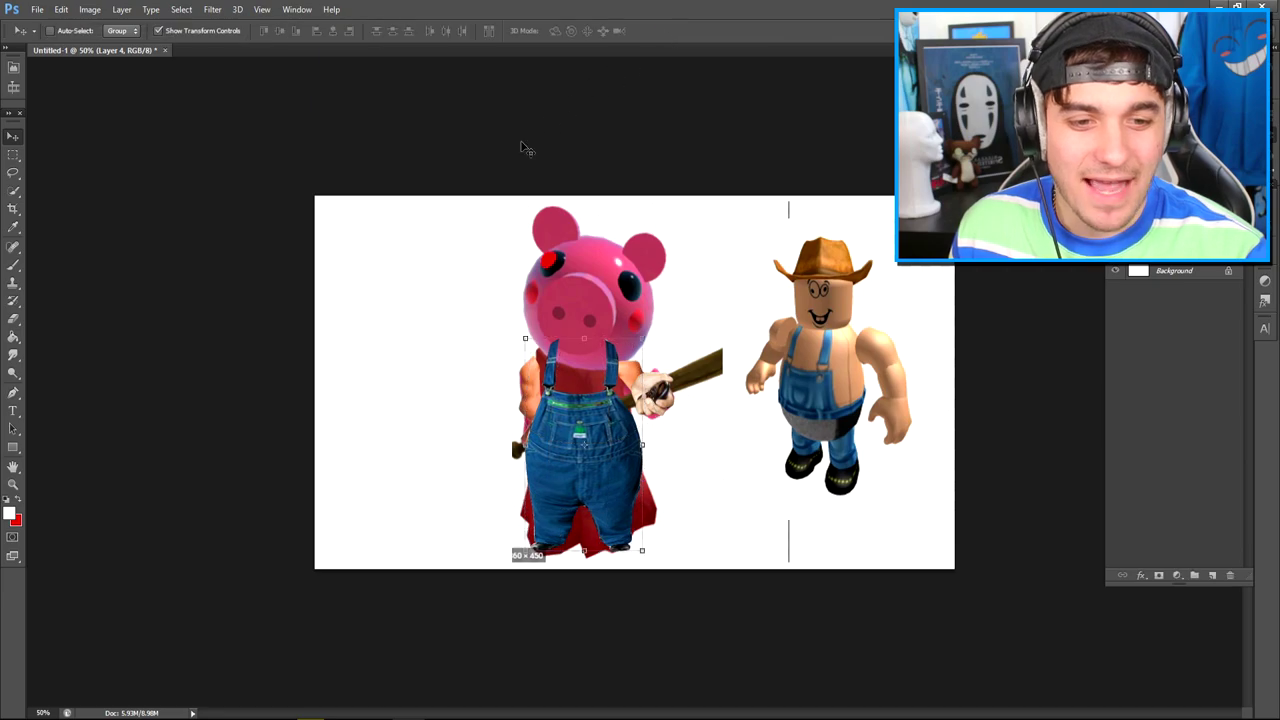
Zoom in, enlarge the bare torso over the overalls top, and begin a Pen outline
click(14, 490)
click(612, 406)
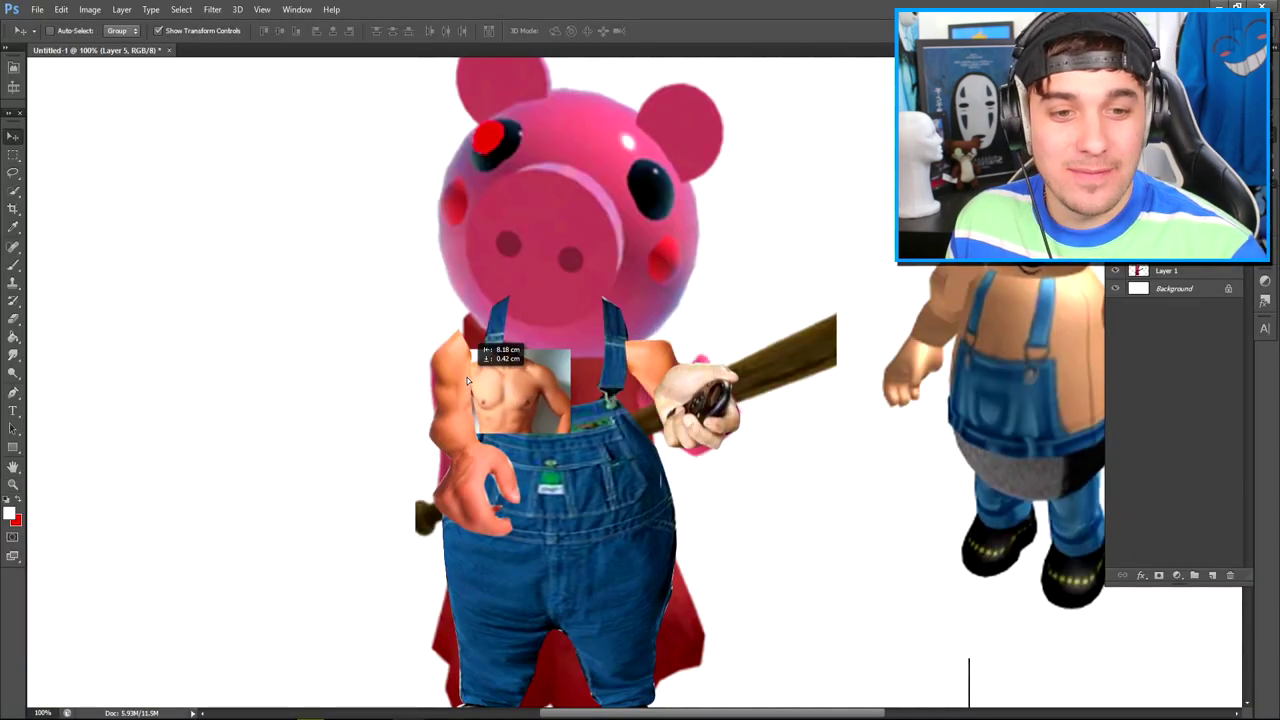
key(ctrl+t)
mouse_move(565, 355)
mouse_down()
mouse_move(695, 308)
mouse_move(678, 284)
mouse_up()
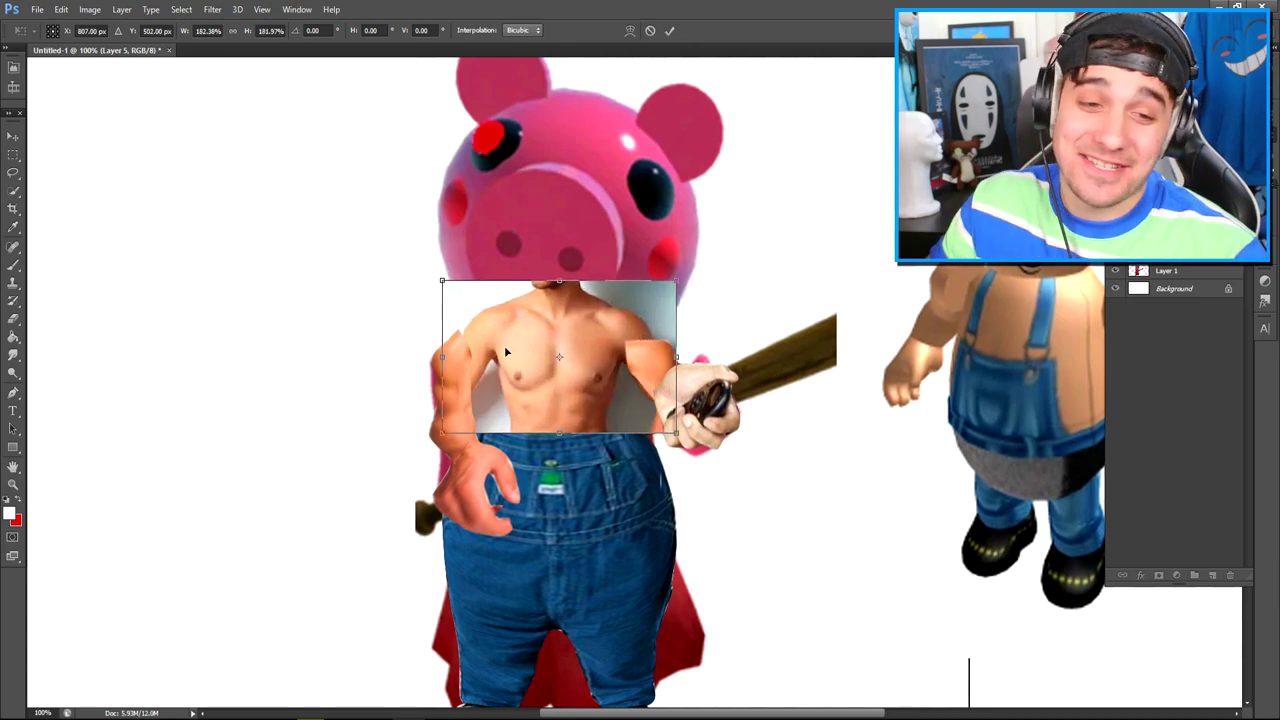
key(Return)
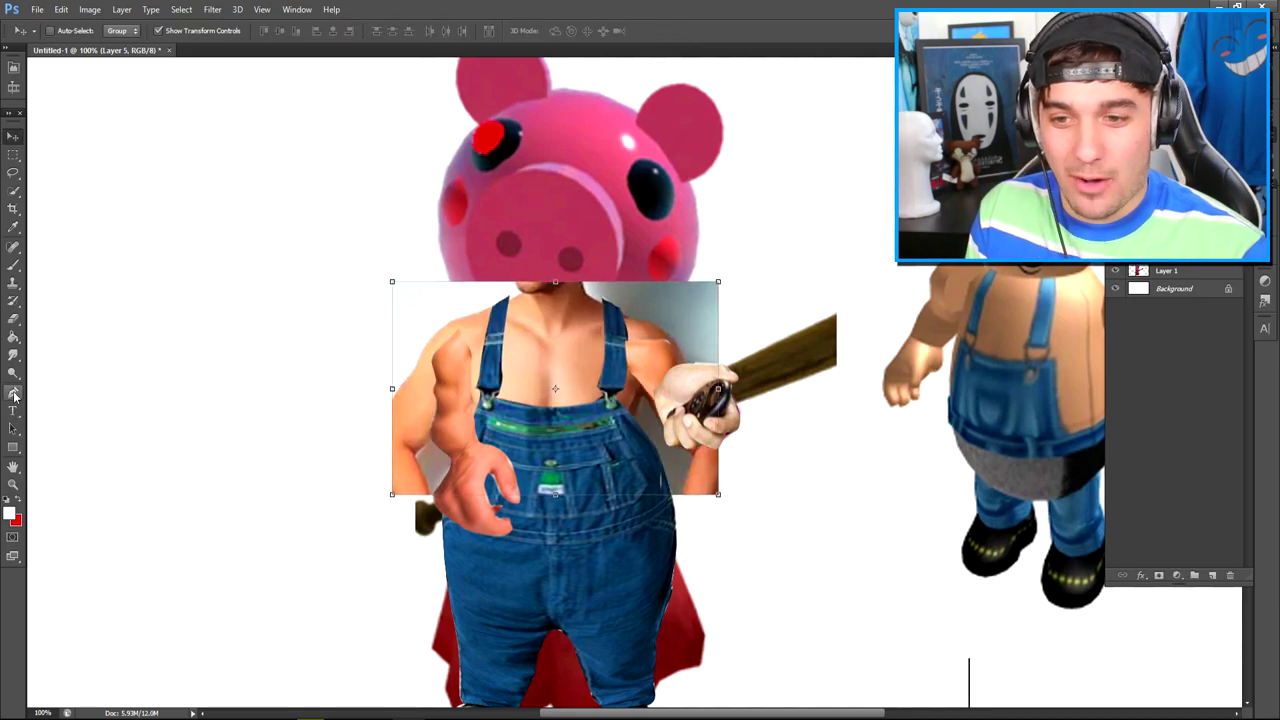
click(14, 392)
click(518, 292)
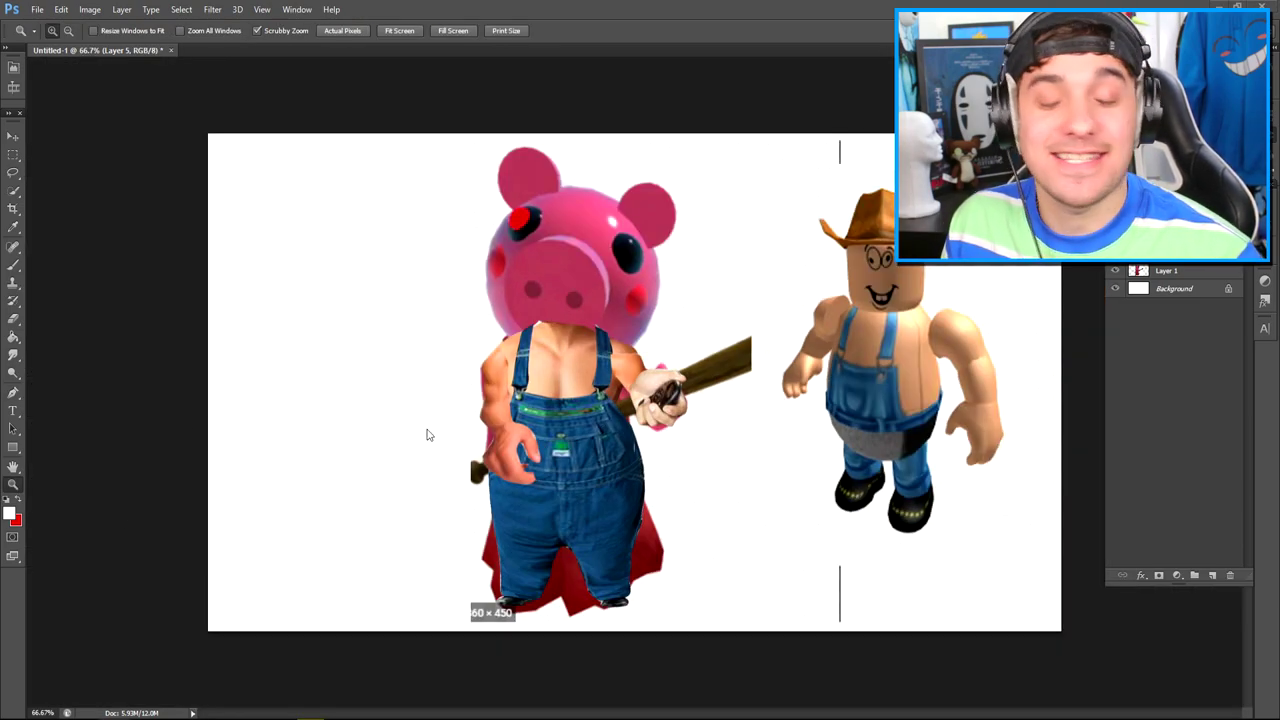
Cut the outlined strip to its own layer, fit the bat into the hand, and hide the Roblox character
key(ctrl+shift+j)
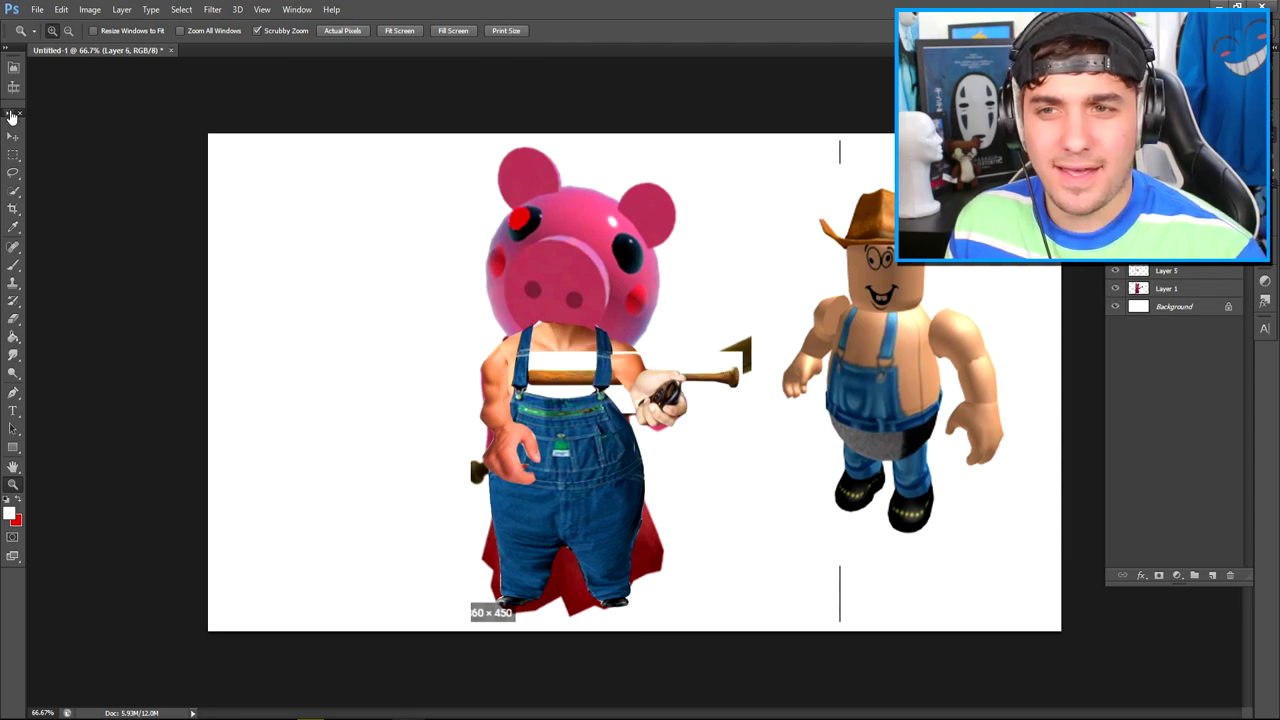
click(14, 117)
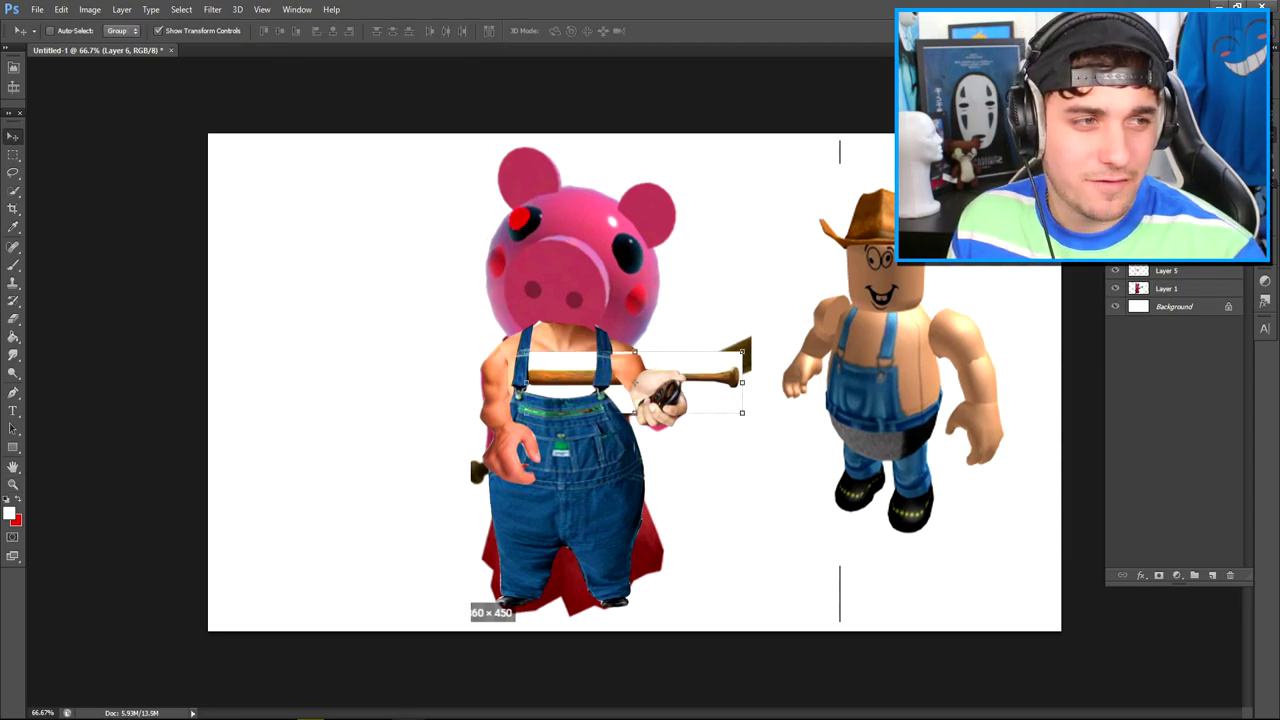
key(ctrl+v)
drag(751, 396, 778, 352)
drag(866, 256, 852, 262)
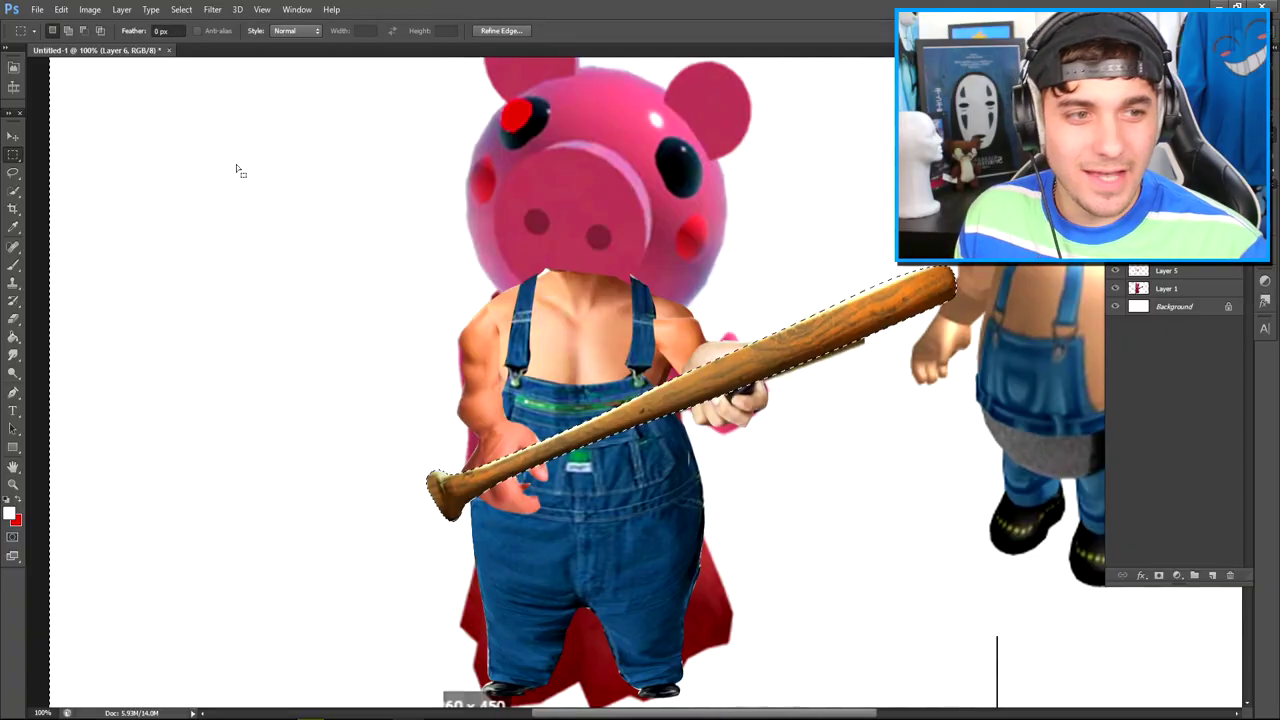
alt+click(190, 420)
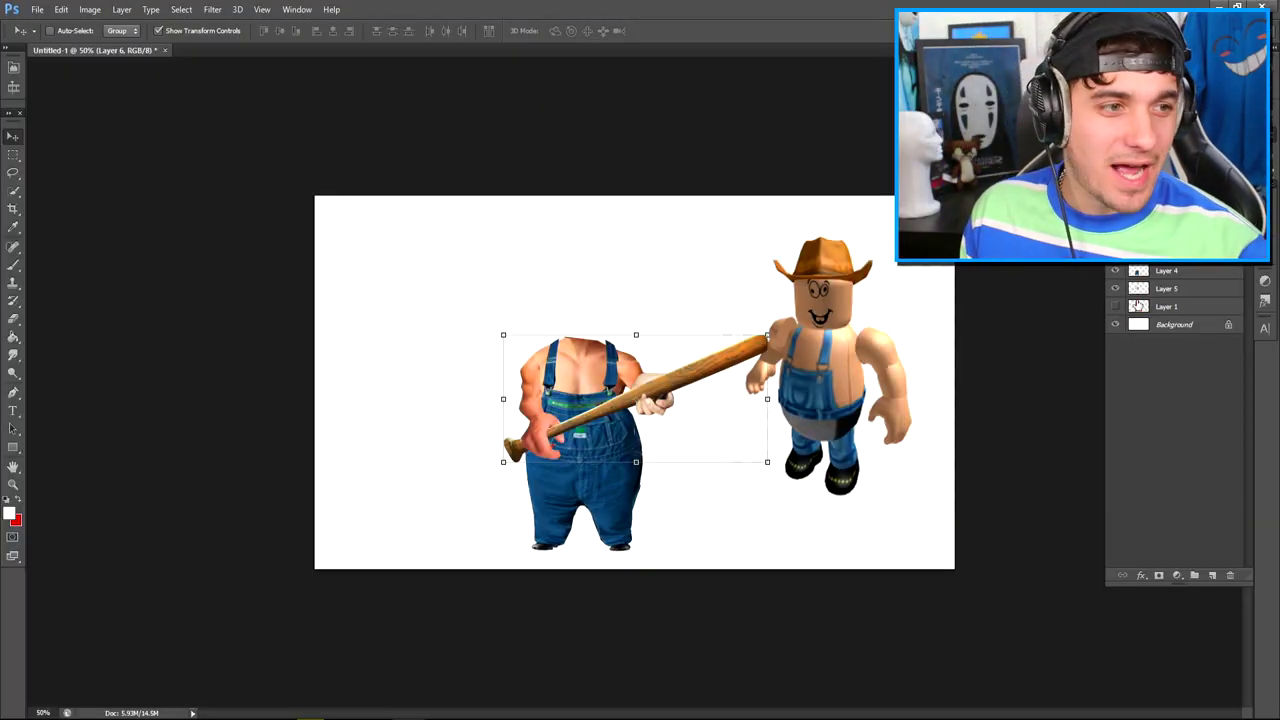
click(1115, 270)
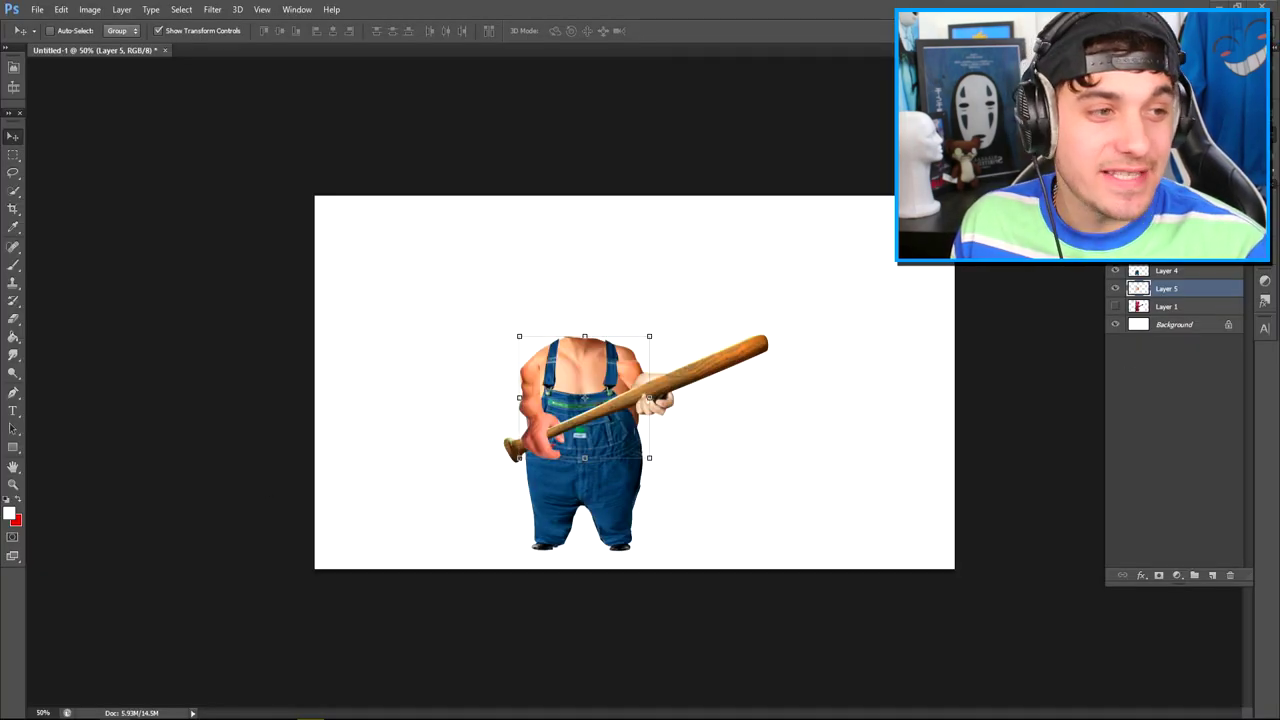
Show the Roblox character again and slightly enlarge the fur patch
click(1115, 270)
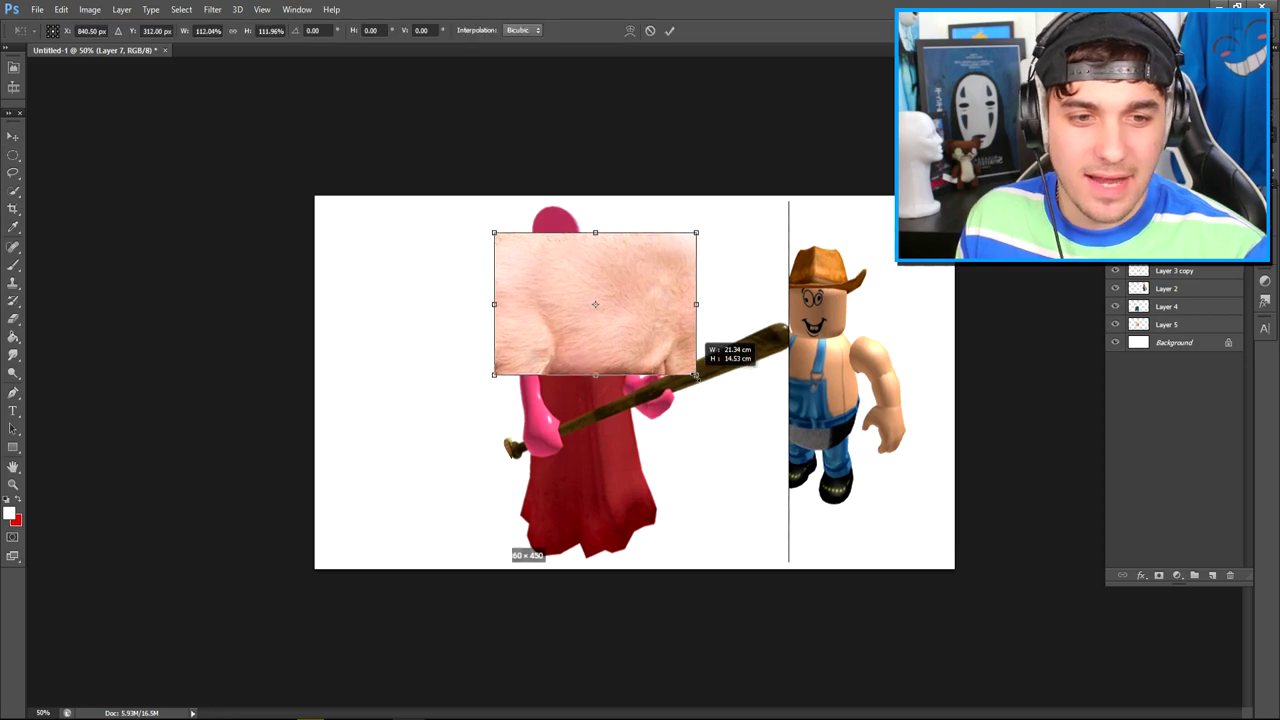
drag(697, 378, 698, 379)
click(671, 31)
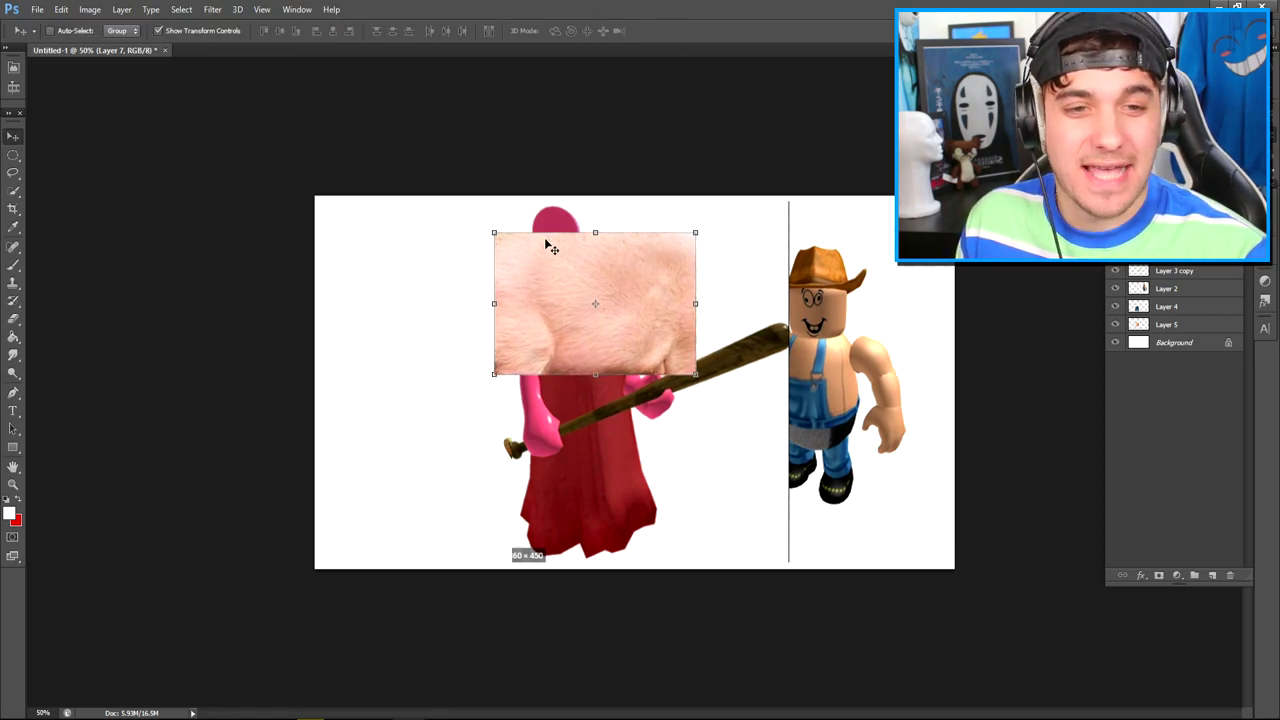
click(14, 153)
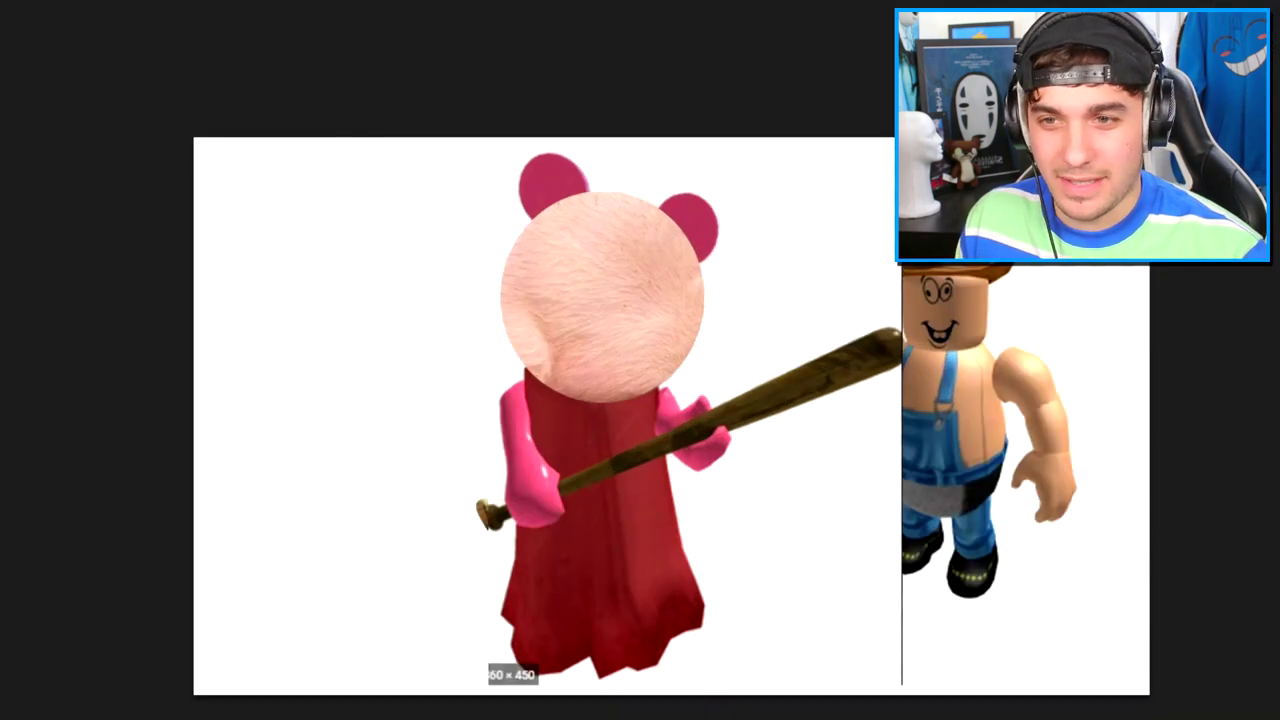
Move the pig photo up over the head, zoom in, and start tracing the ears
key(ctrl+t)
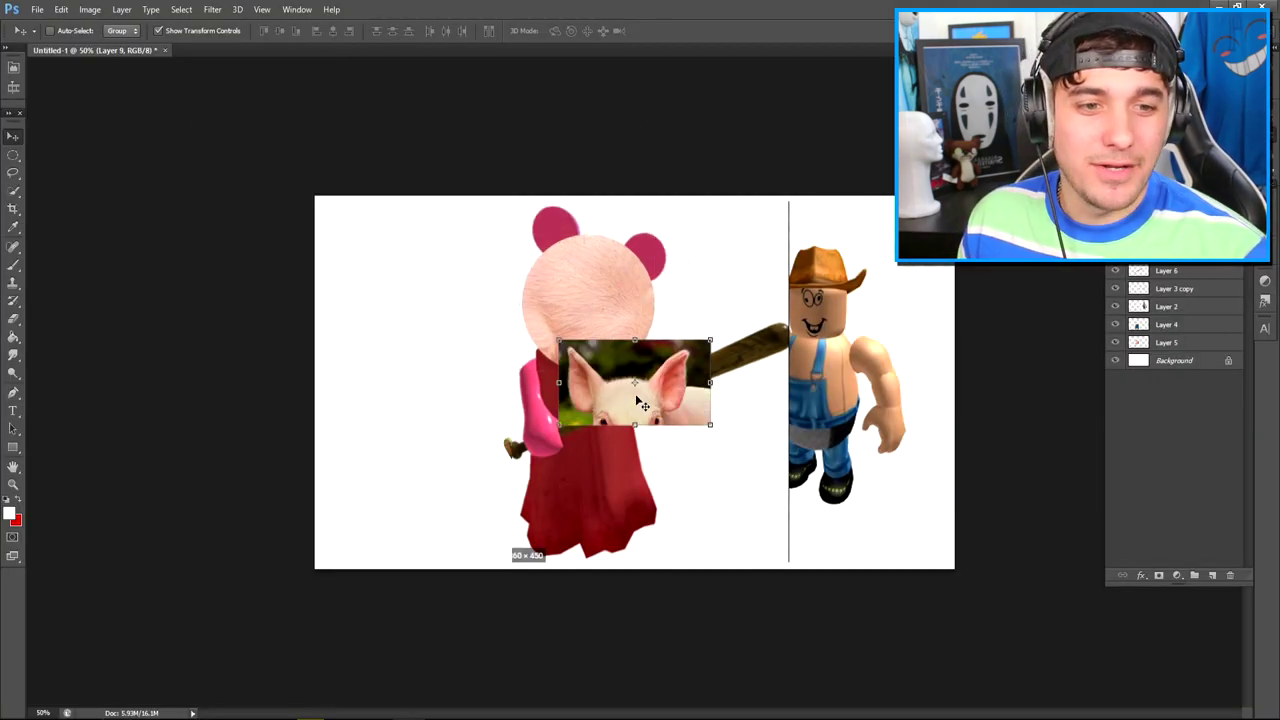
drag(640, 360, 588, 280)
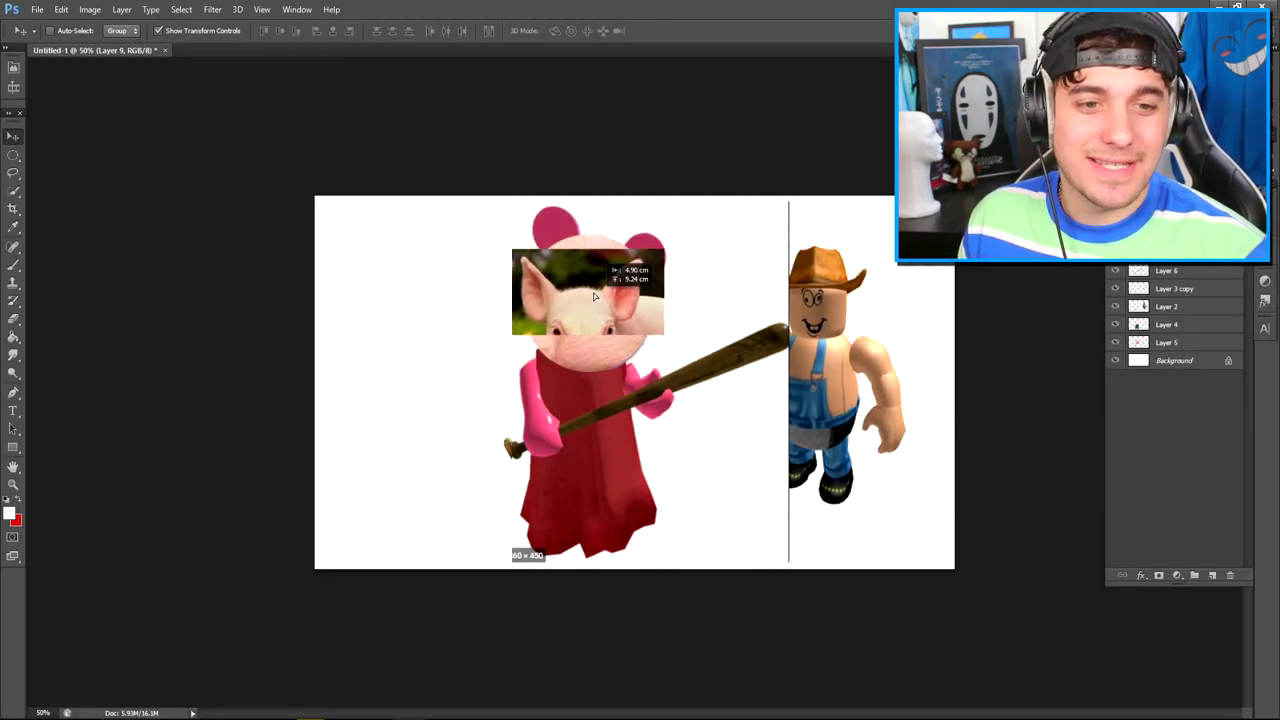
key(z)
click(579, 244)
click(579, 193)
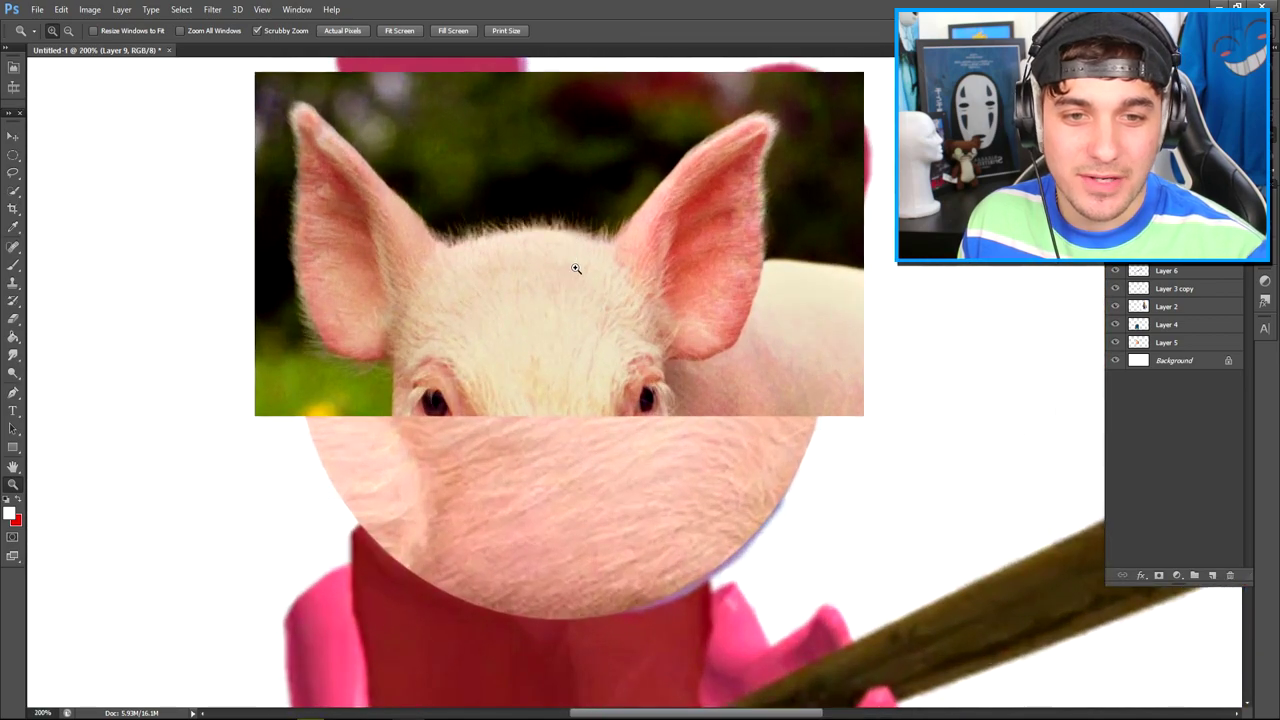
scroll(579, 160, up, 1)
key(p)
click(438, 300)
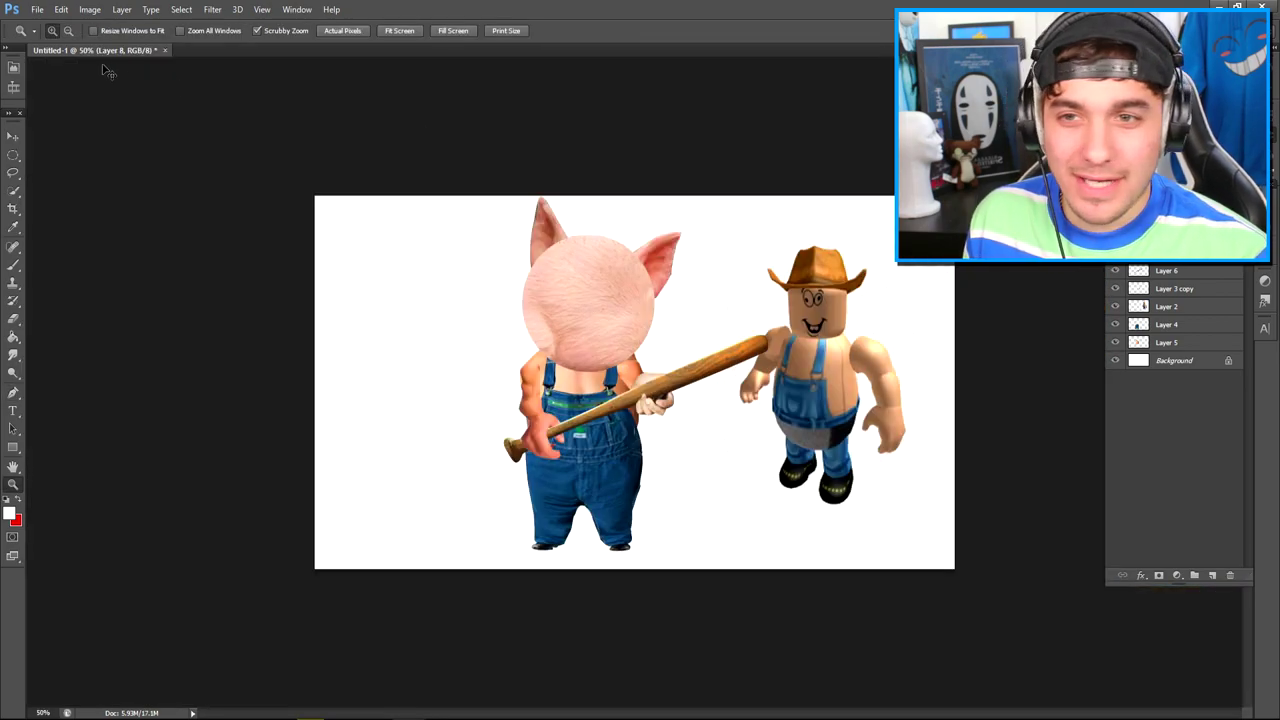
Duplicate the pig head layer and rotate the copy downward
key(ctrl+j)
key(v)
key(ctrl+t)
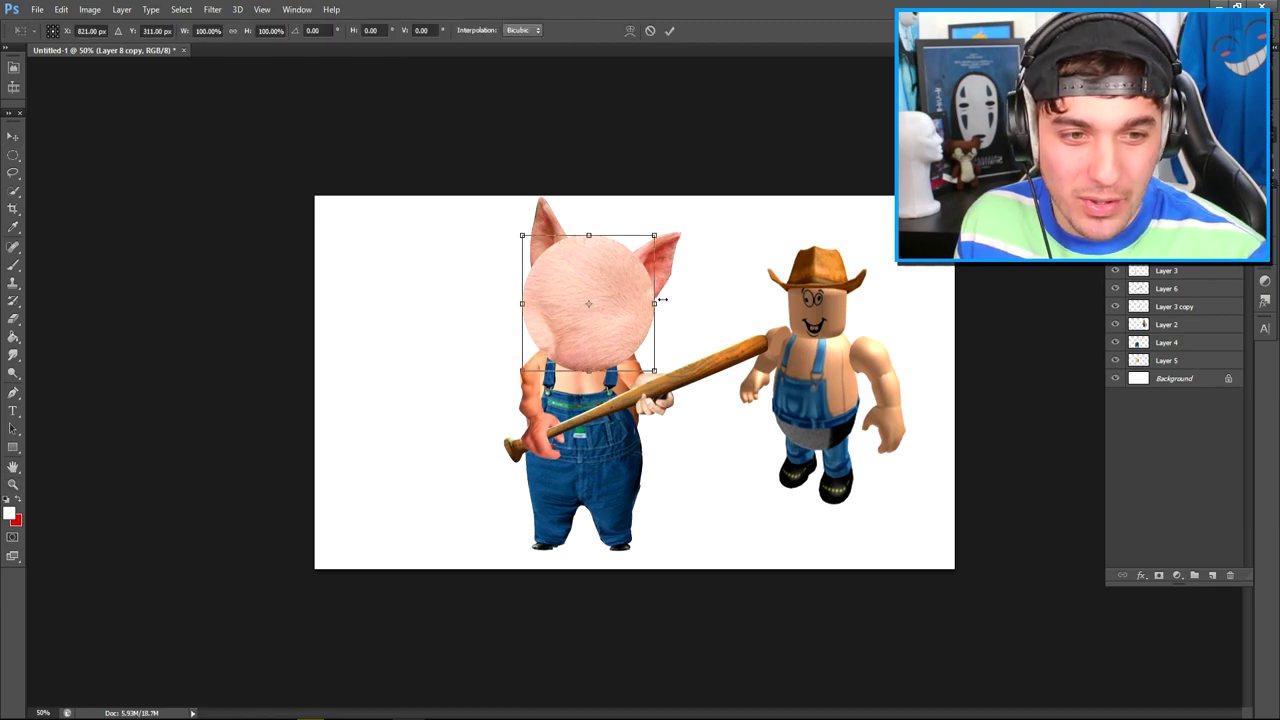
drag(670, 250, 612, 396)
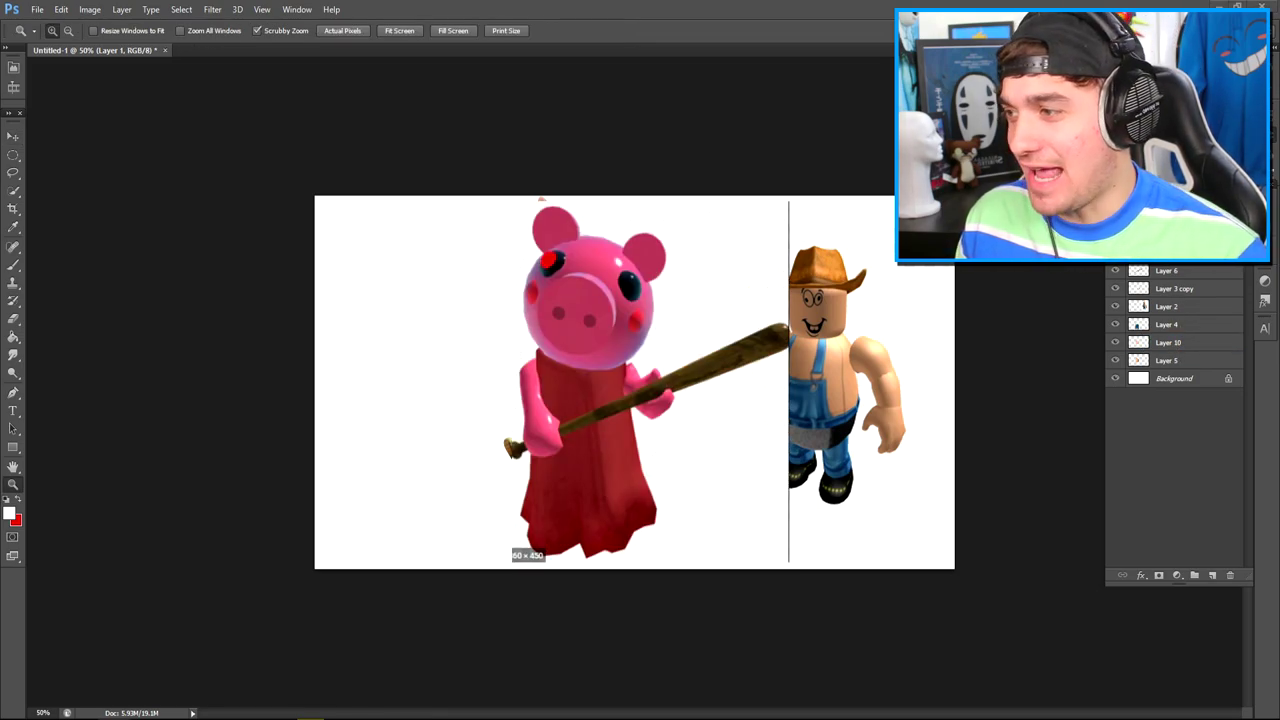
Capture a close-up pig eye picture, then search Google Images for 'PIG nose'
key(alt+Tab)
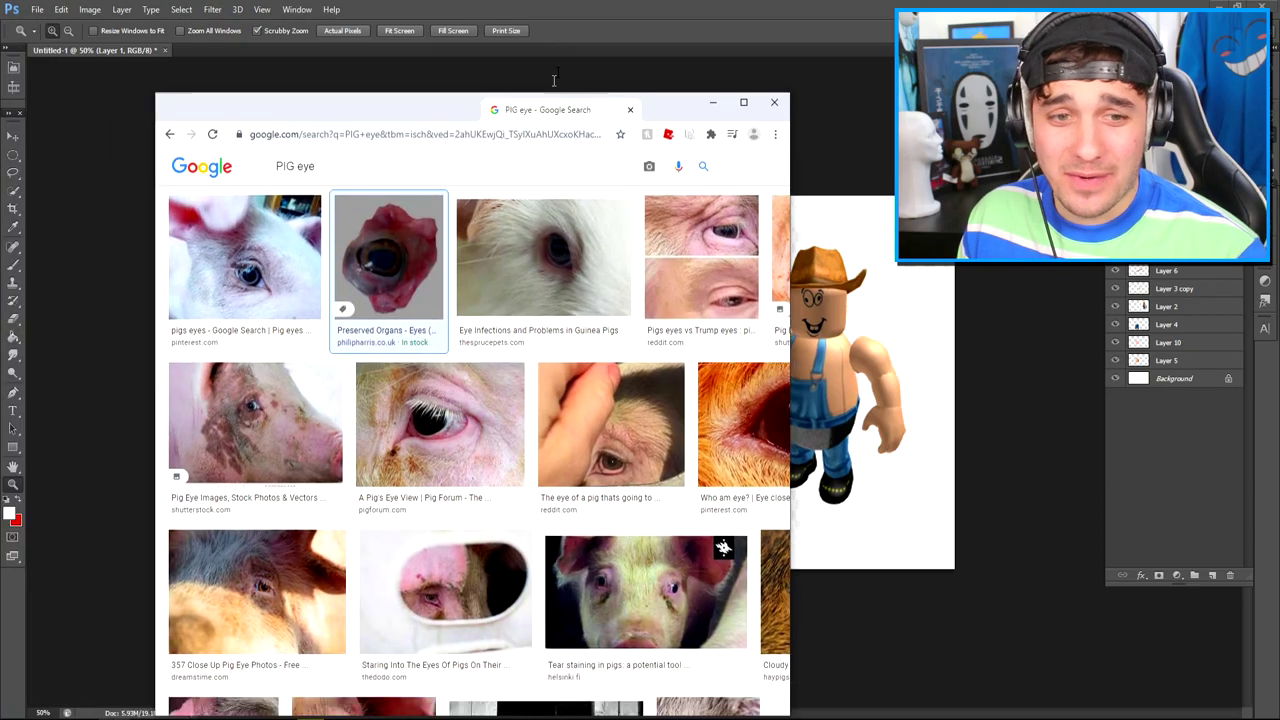
scroll(510, 330, up, 3)
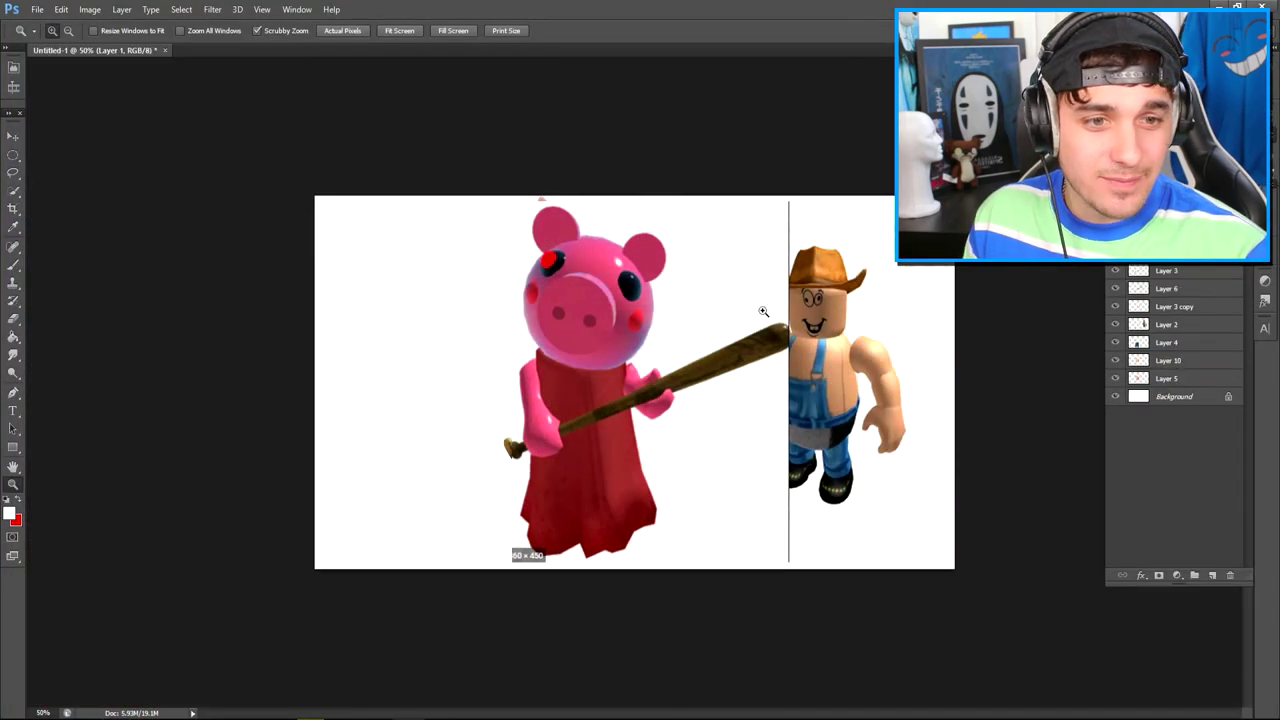
key(ctrl+v)
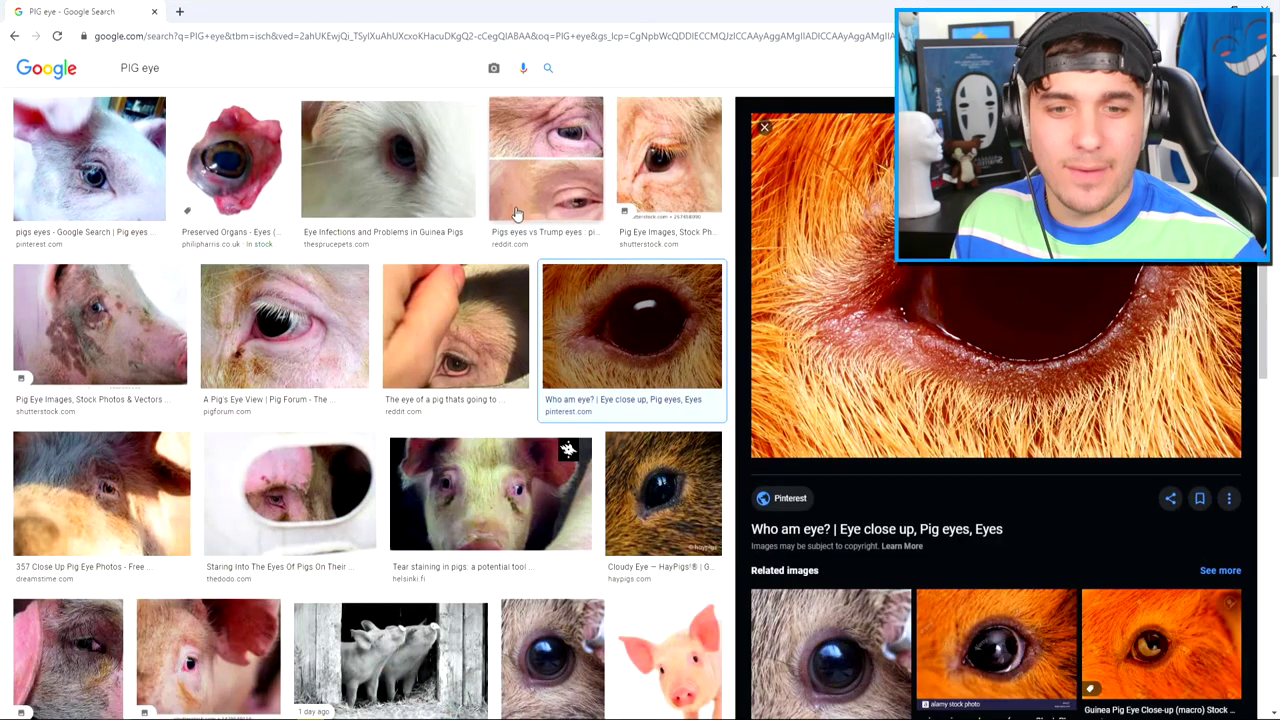
scroll(400, 300, up, 3)
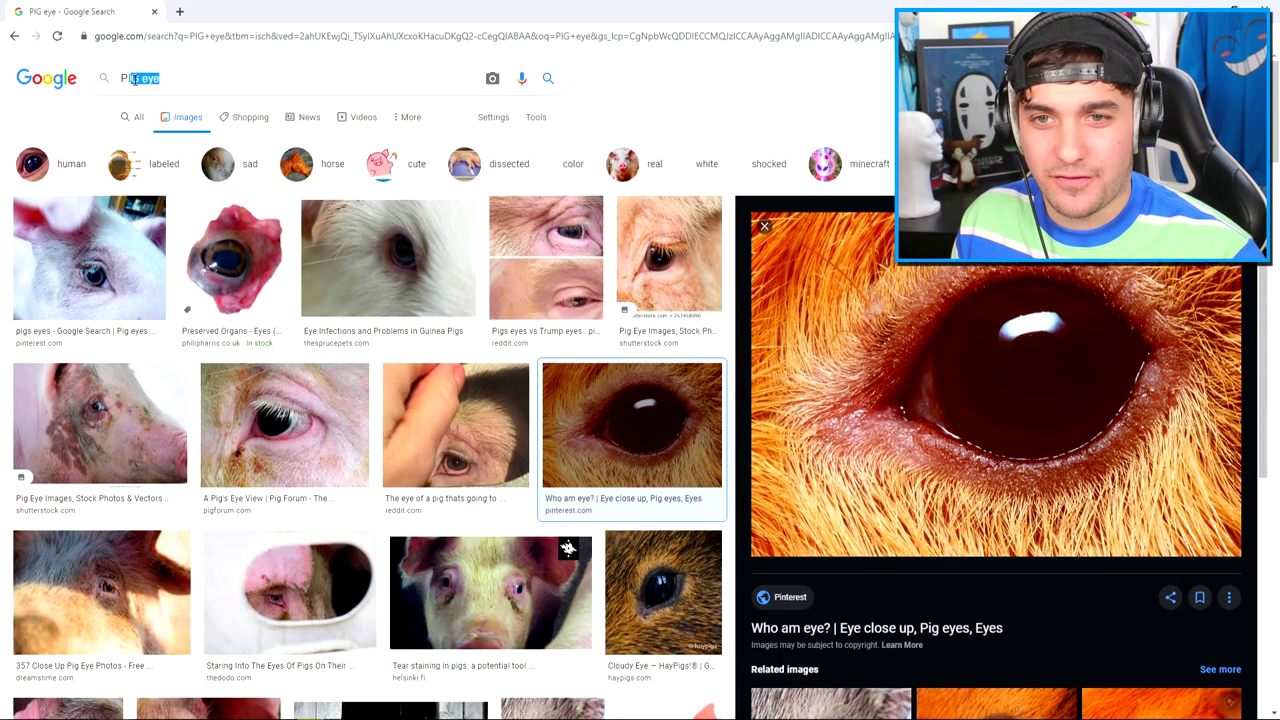
text(nose)
key(Return)
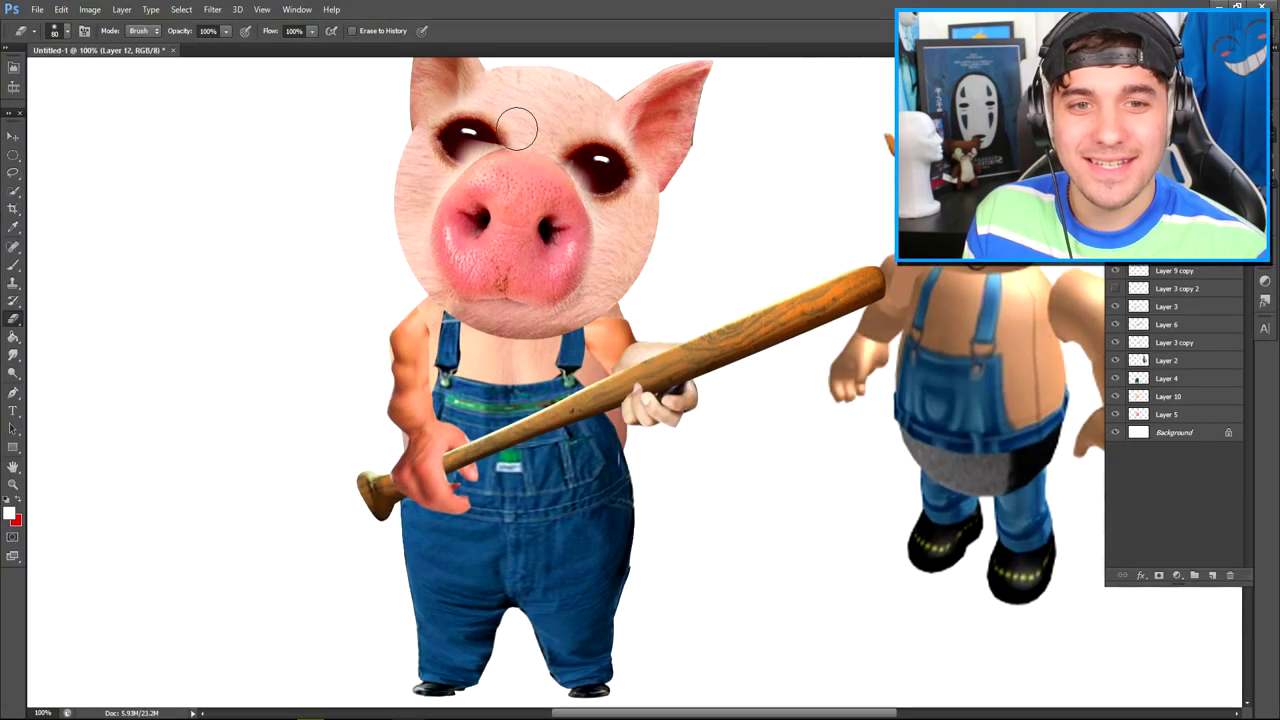
Paint out the shine on the eye and zoom in on the character's feet
click(487, 132)
scroll(487, 200, down, 3)
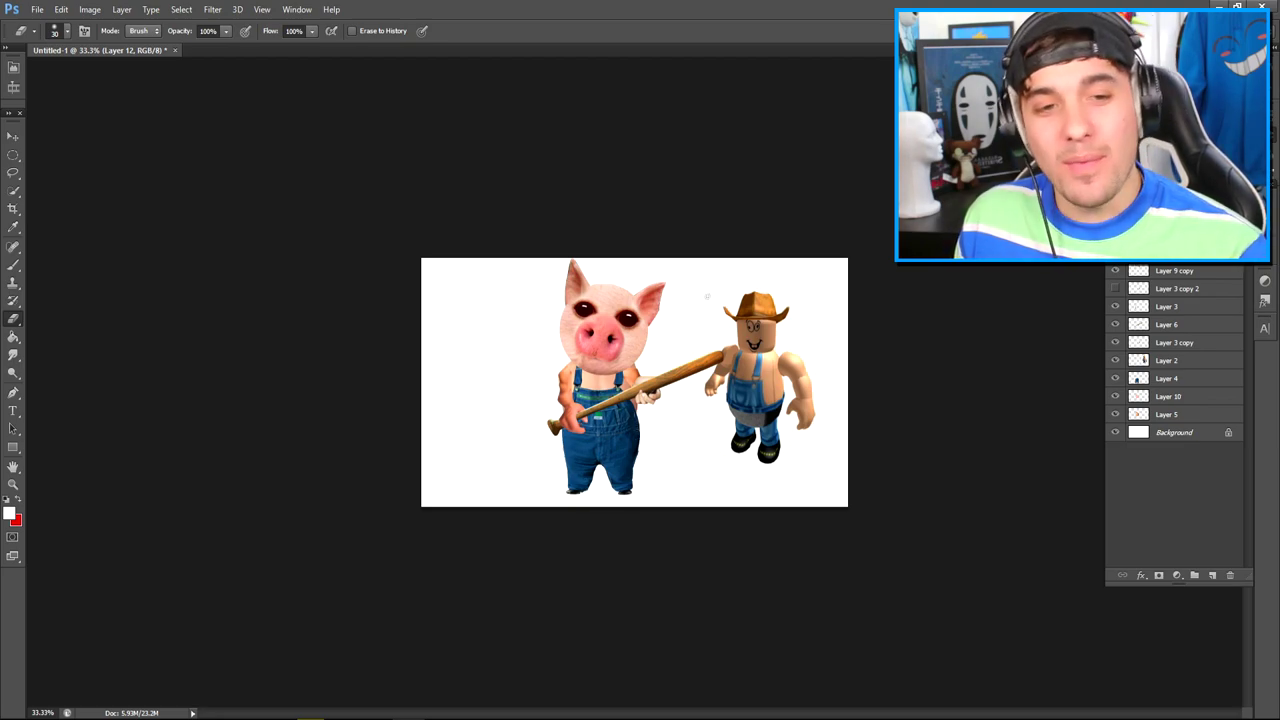
click(15, 485)
click(726, 495)
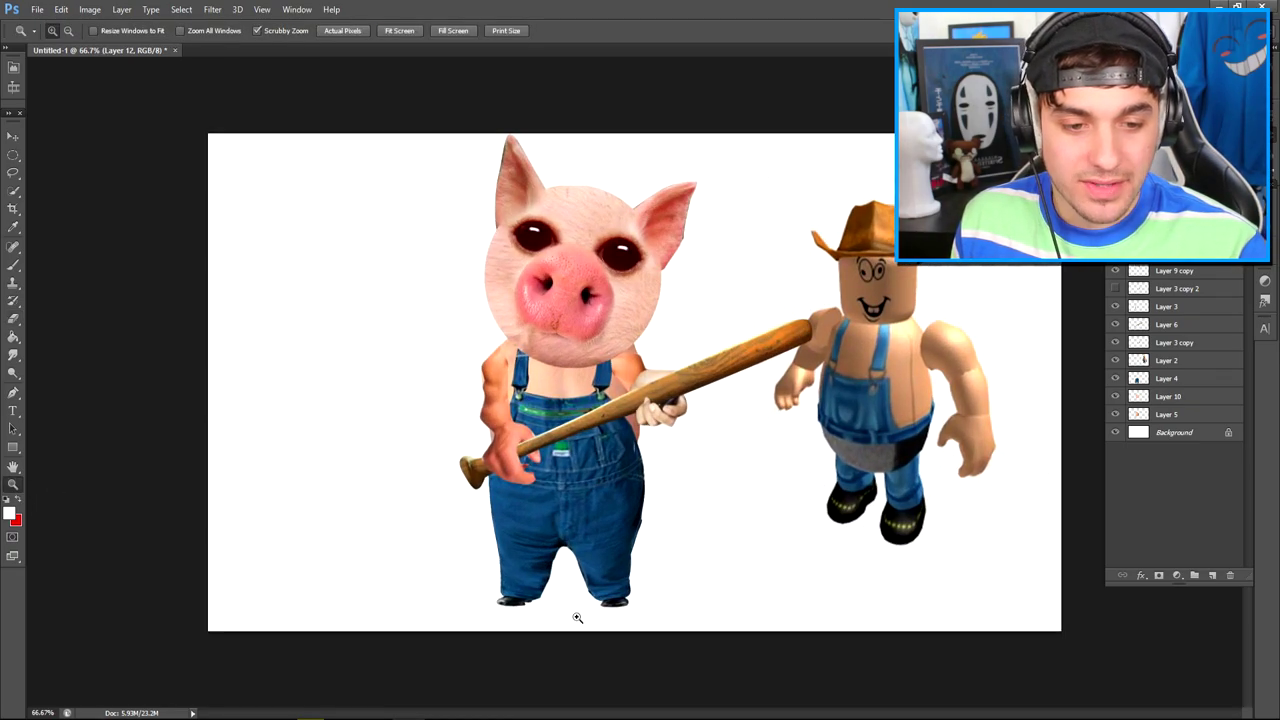
click(577, 618)
click(640, 615)
Position the black shoe image under the overall legs and commit it
key(v)
click(548, 390)
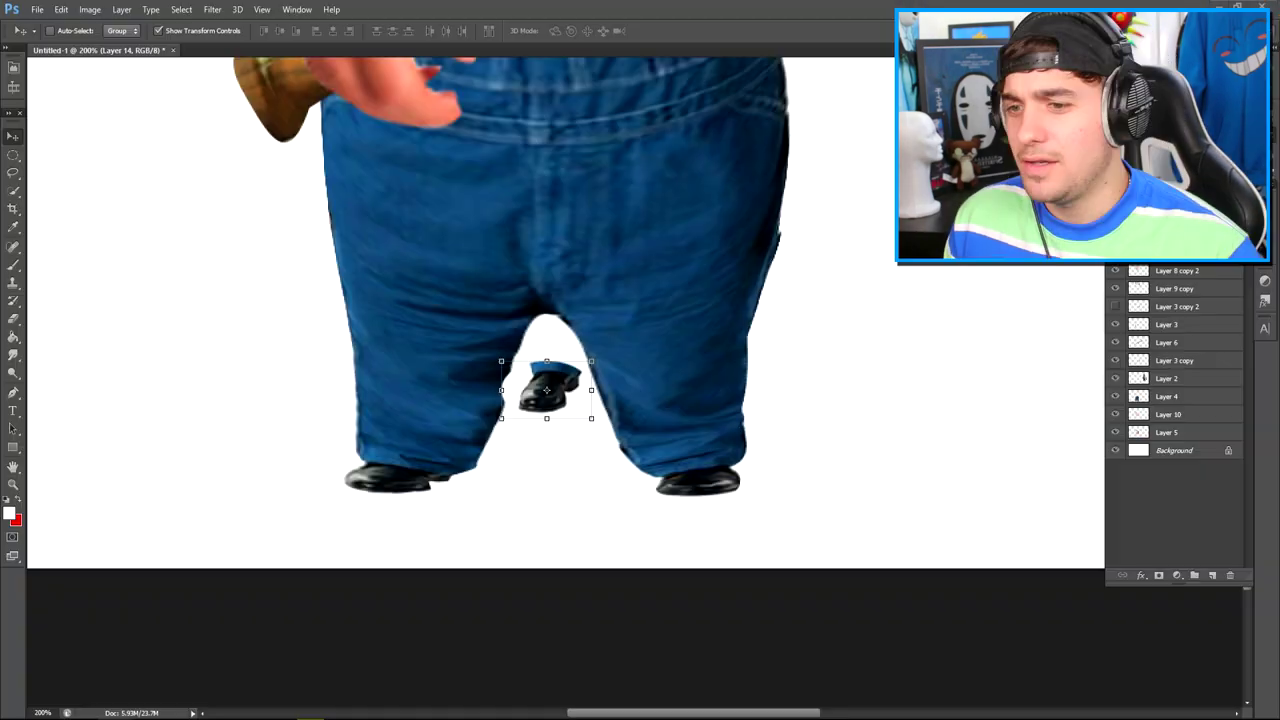
key(alt+Tab)
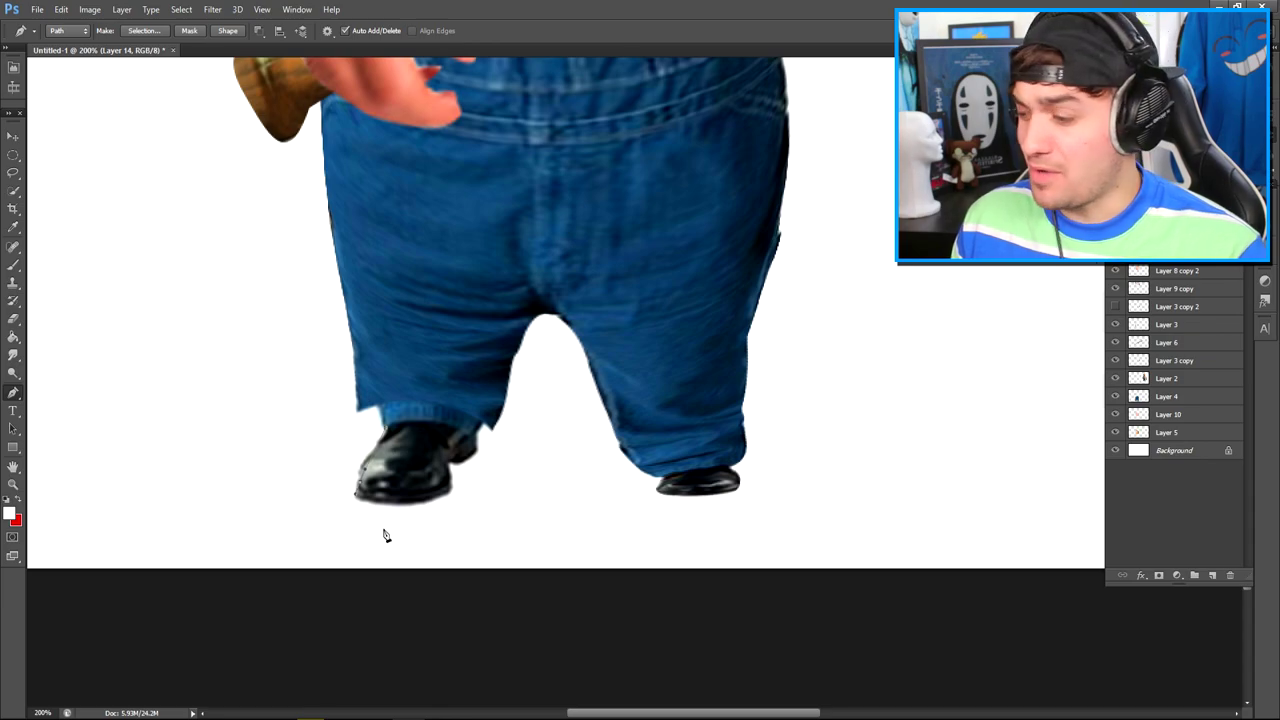
key(Return)
Zoom out to the whole canvas and paste the cowboy hat photo
key(z)
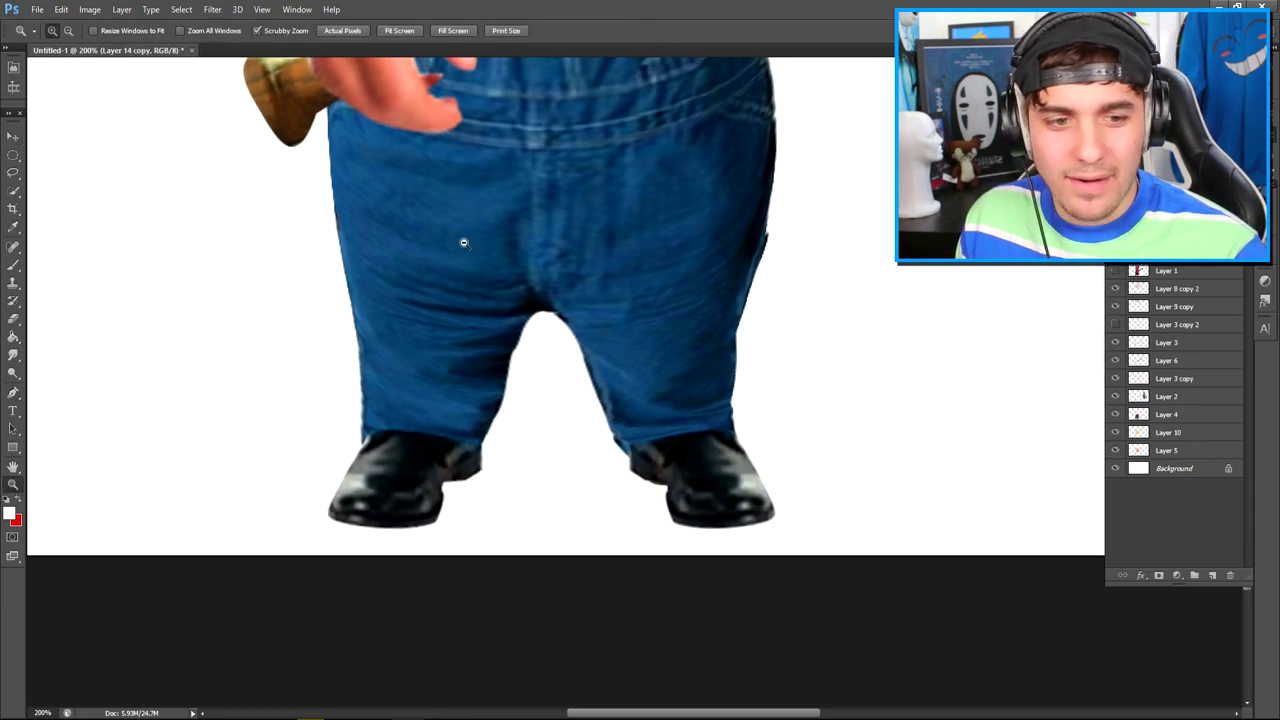
key(ctrl+0)
click(660, 237)
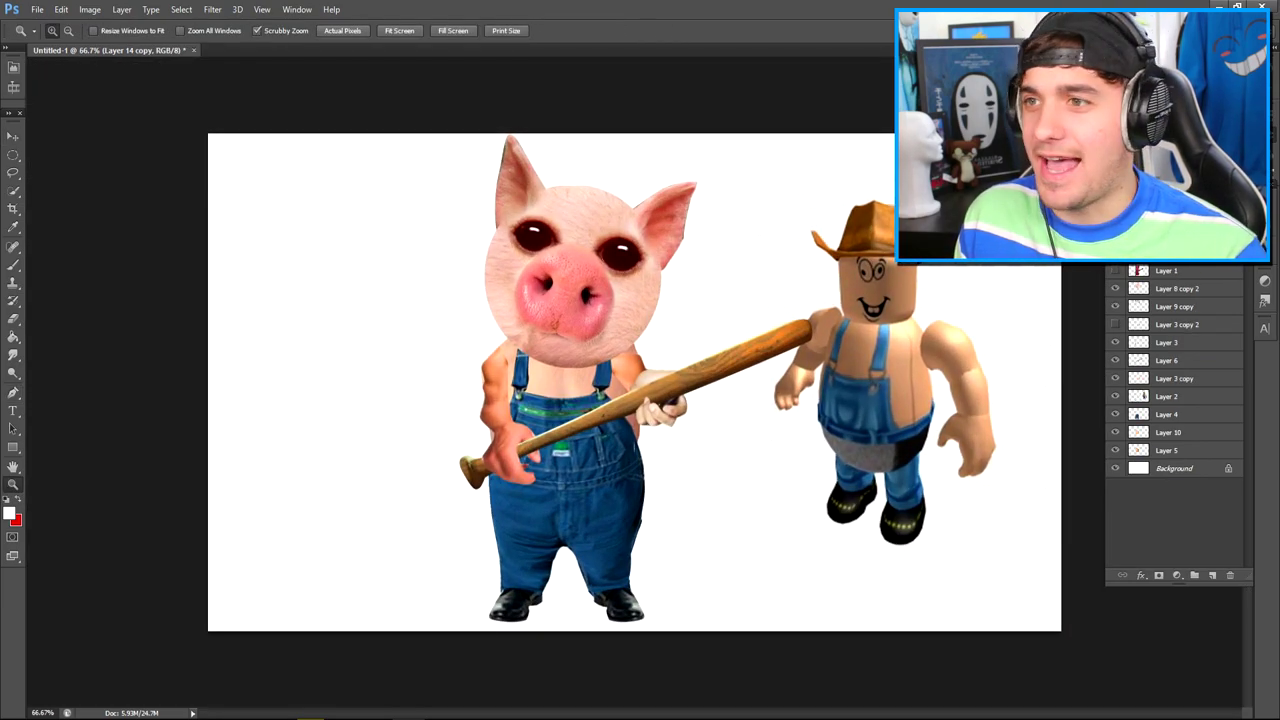
key(ctrl+v)
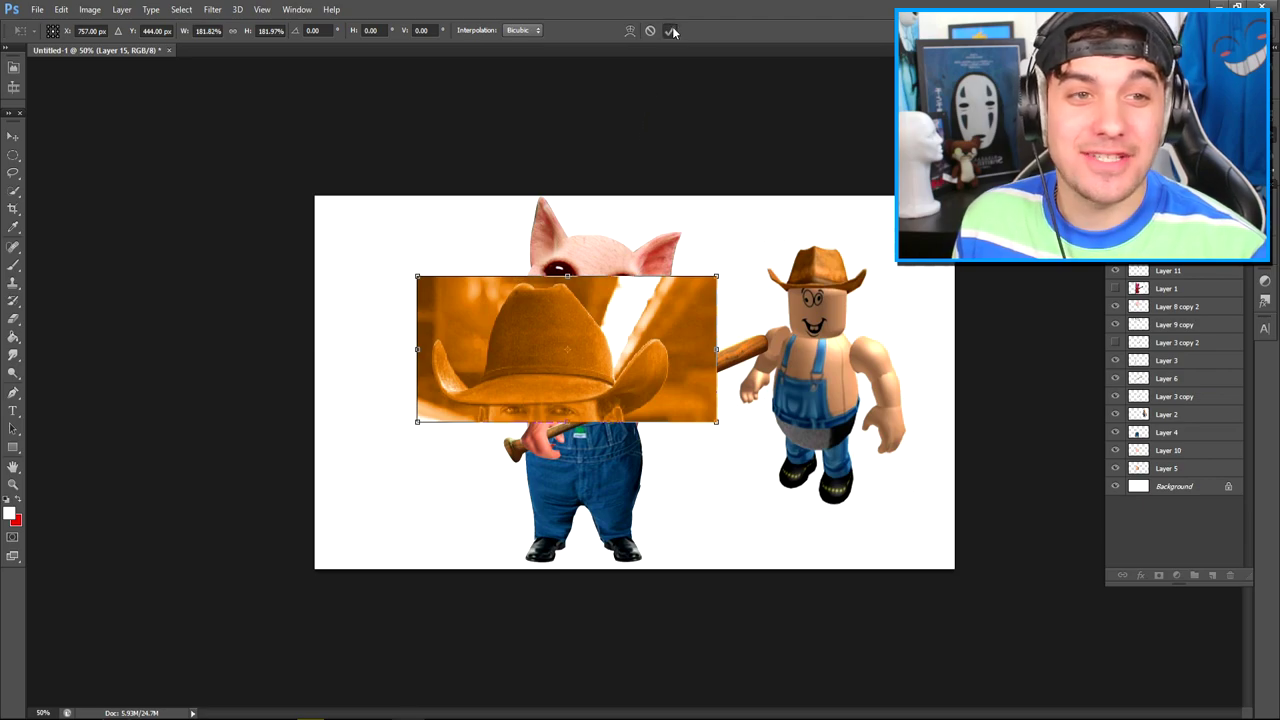
Shrink the cowboy hat, tilt it about 10.6°, and set it between the pig's ears
click(671, 31)
drag(560, 350, 585, 345)
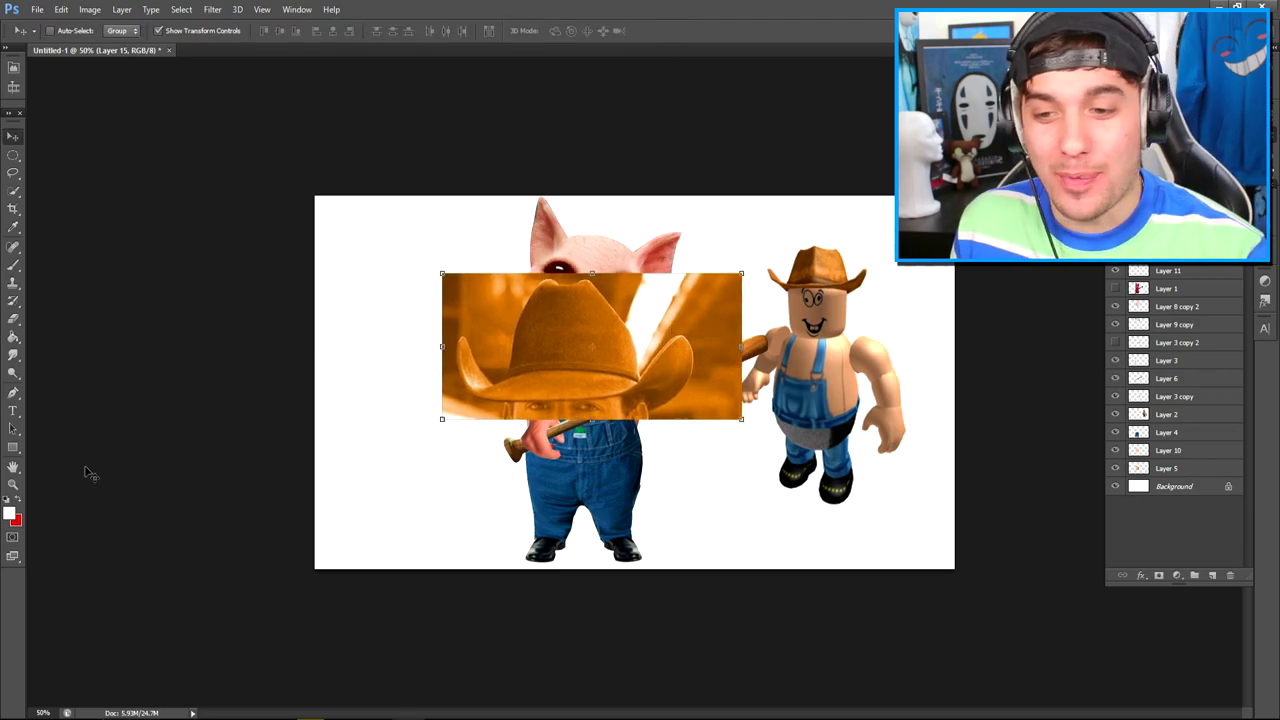
click(20, 488)
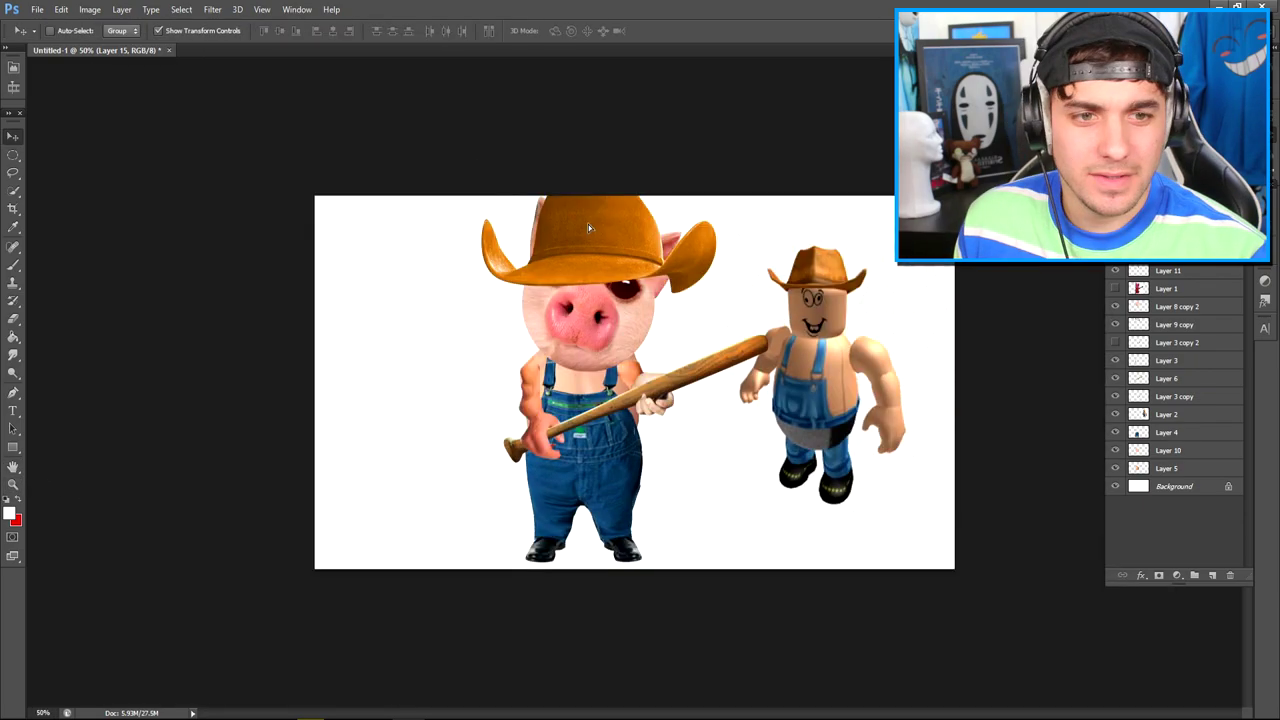
key(ctrl+t)
mouse_move(715, 200)
mouse_down()
mouse_move(640, 230)
mouse_move(698, 245)
mouse_up()
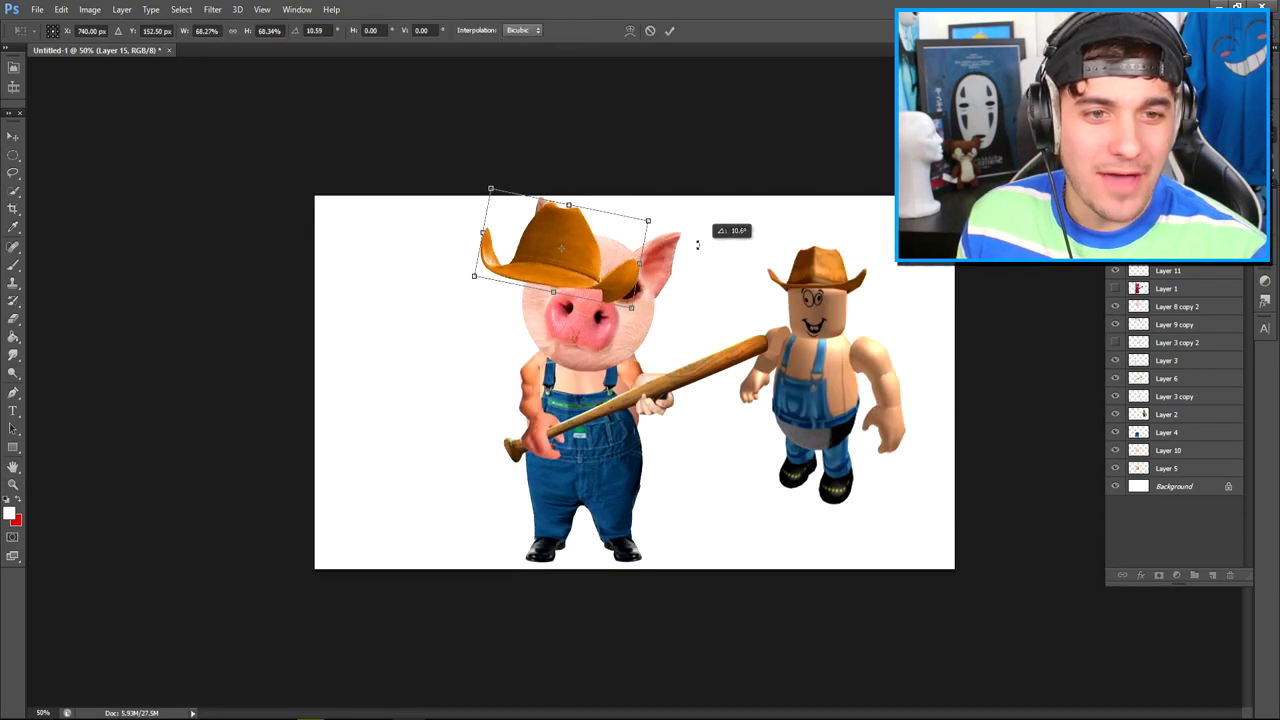
drag(560, 250, 610, 228)
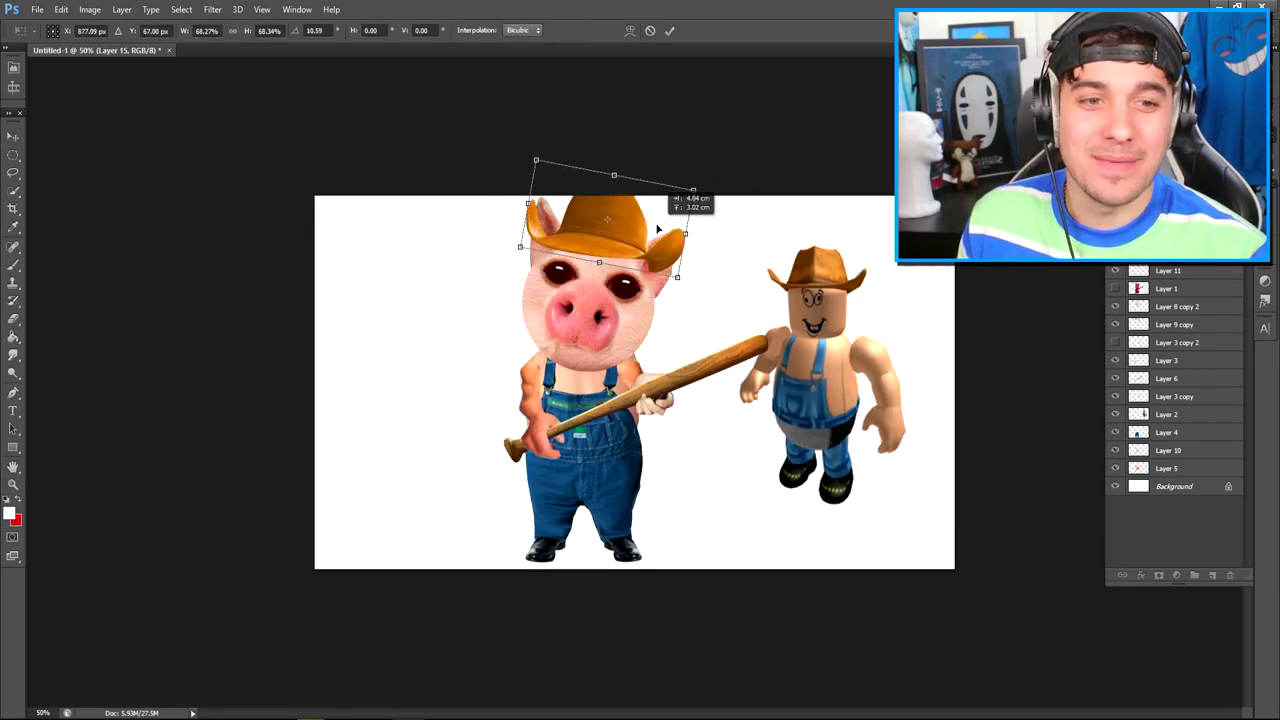
click(670, 31)
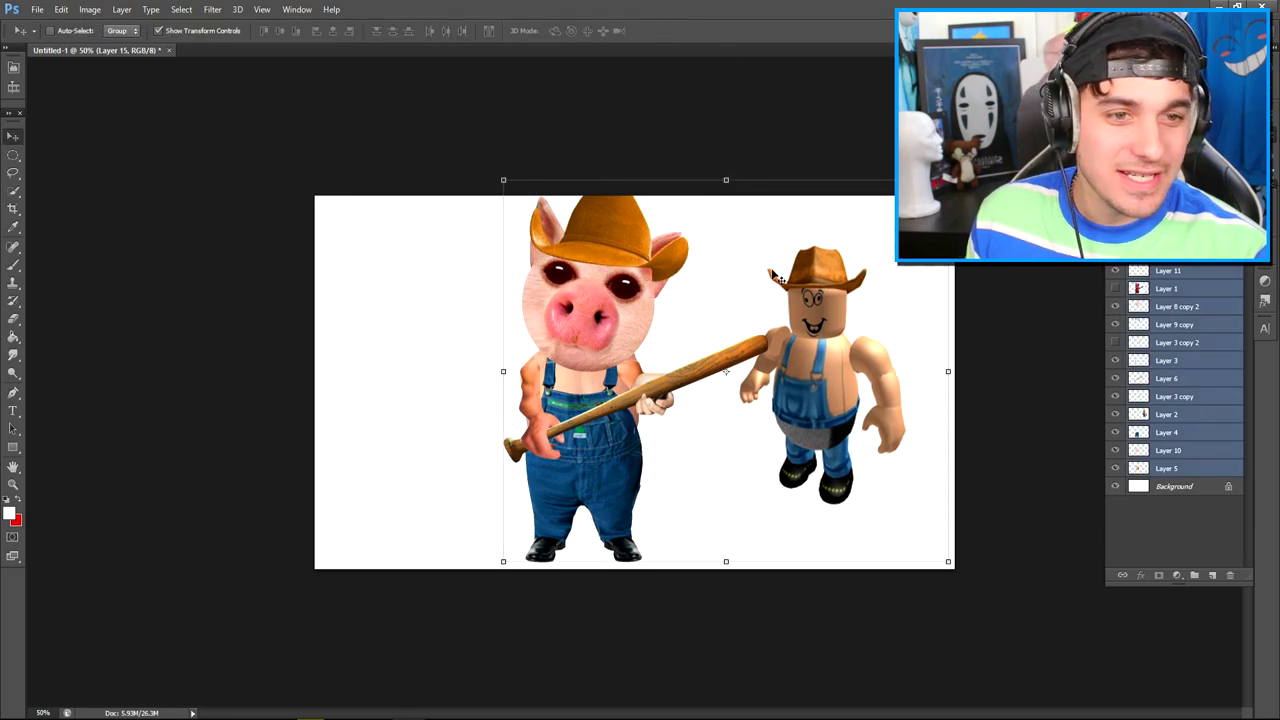
key(ctrl+1)
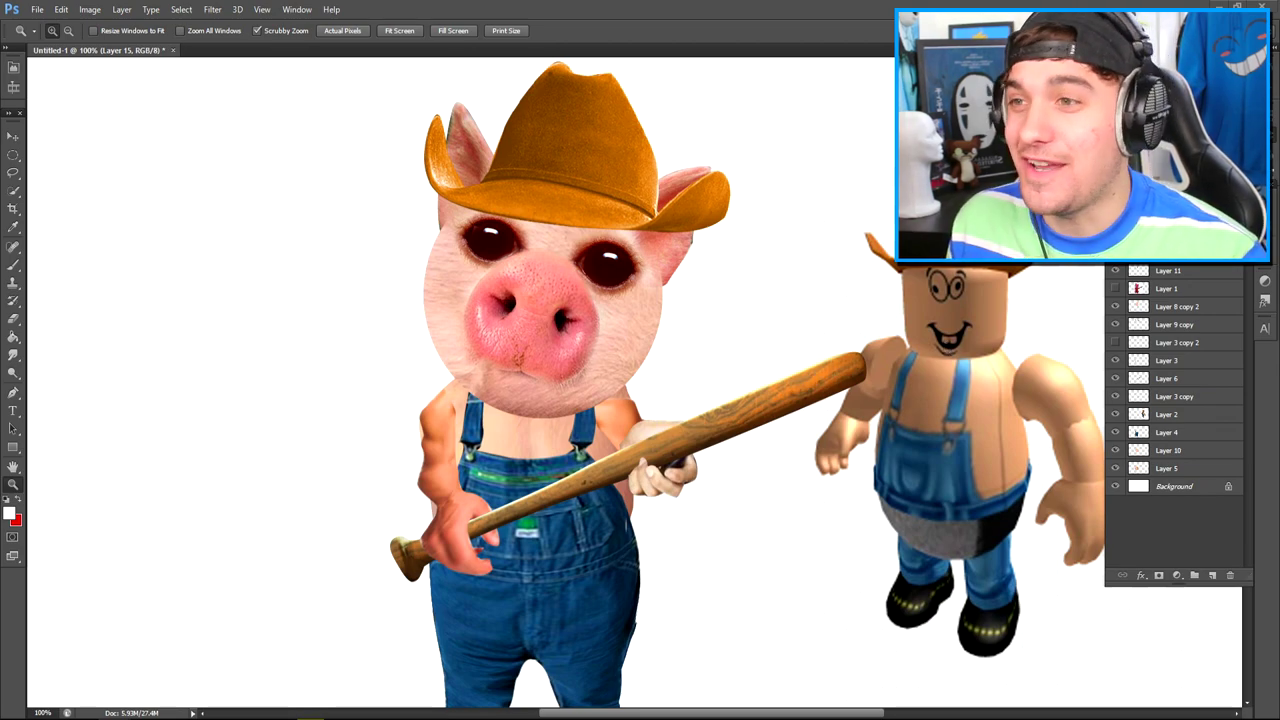
Place the buck teeth just under the snout and zoom out to the whole image
key(ctrl+j)
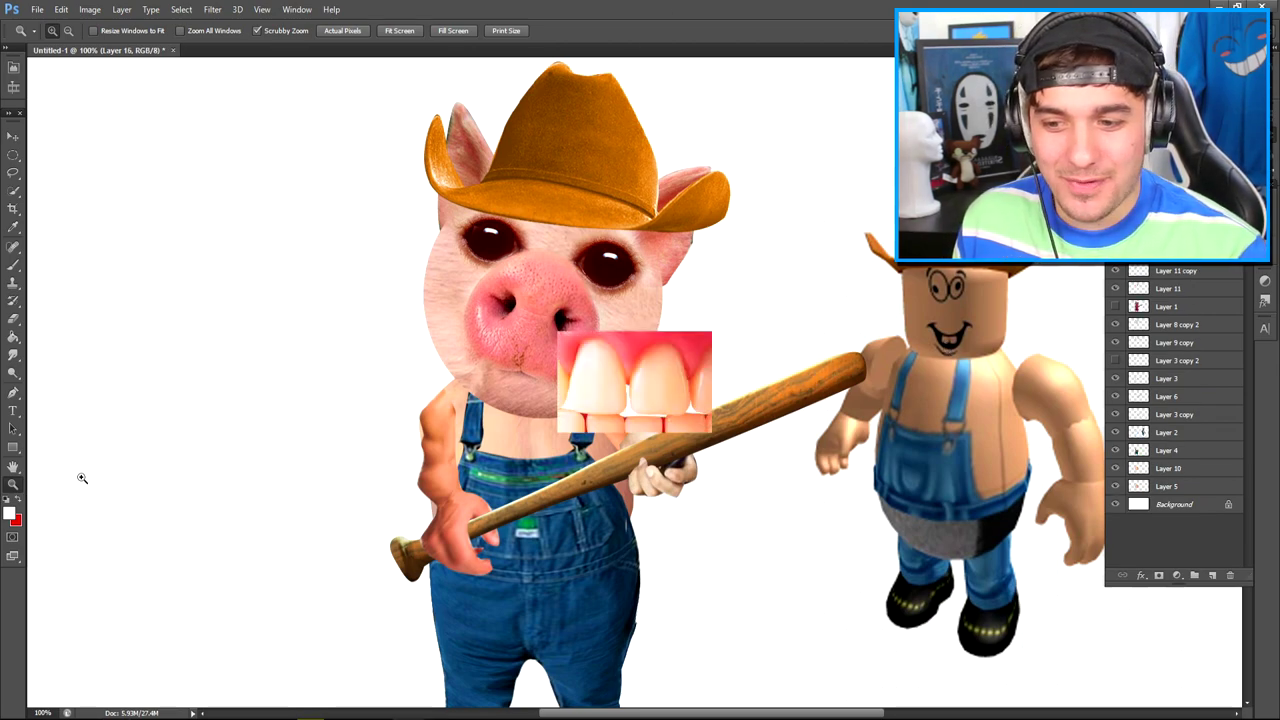
scroll(83, 478, up, 5)
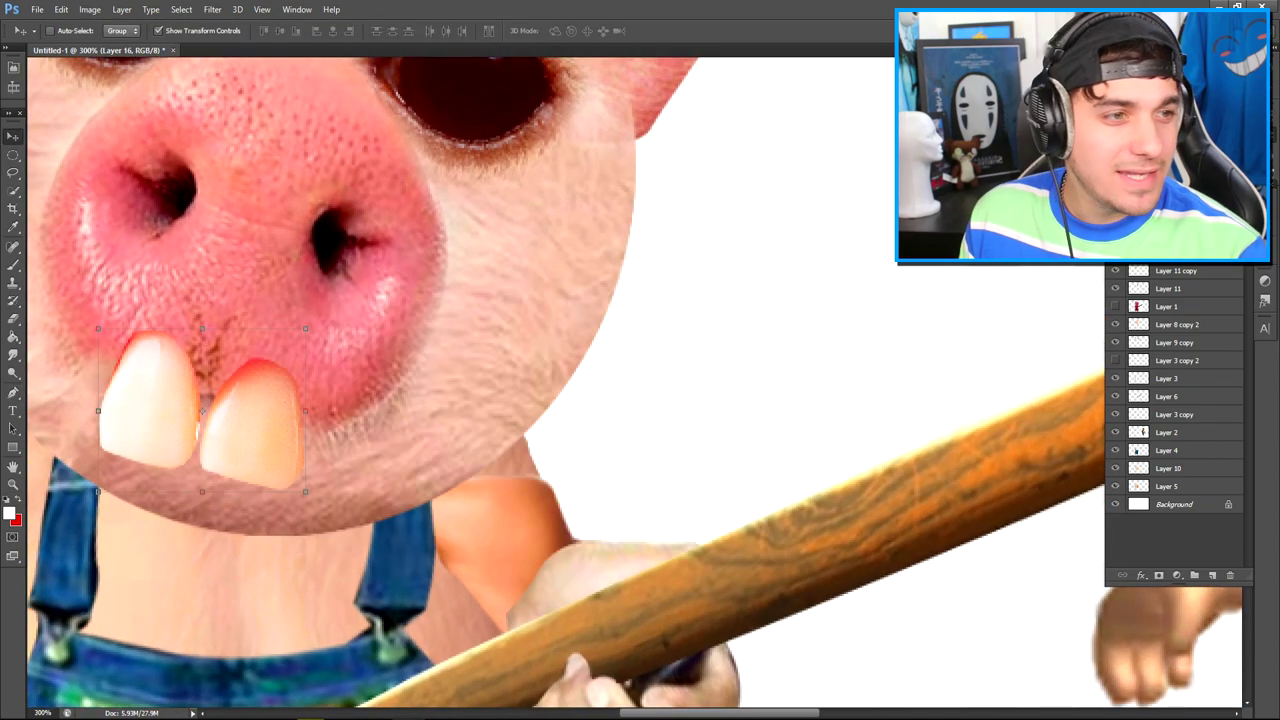
drag(518, 414, 515, 411)
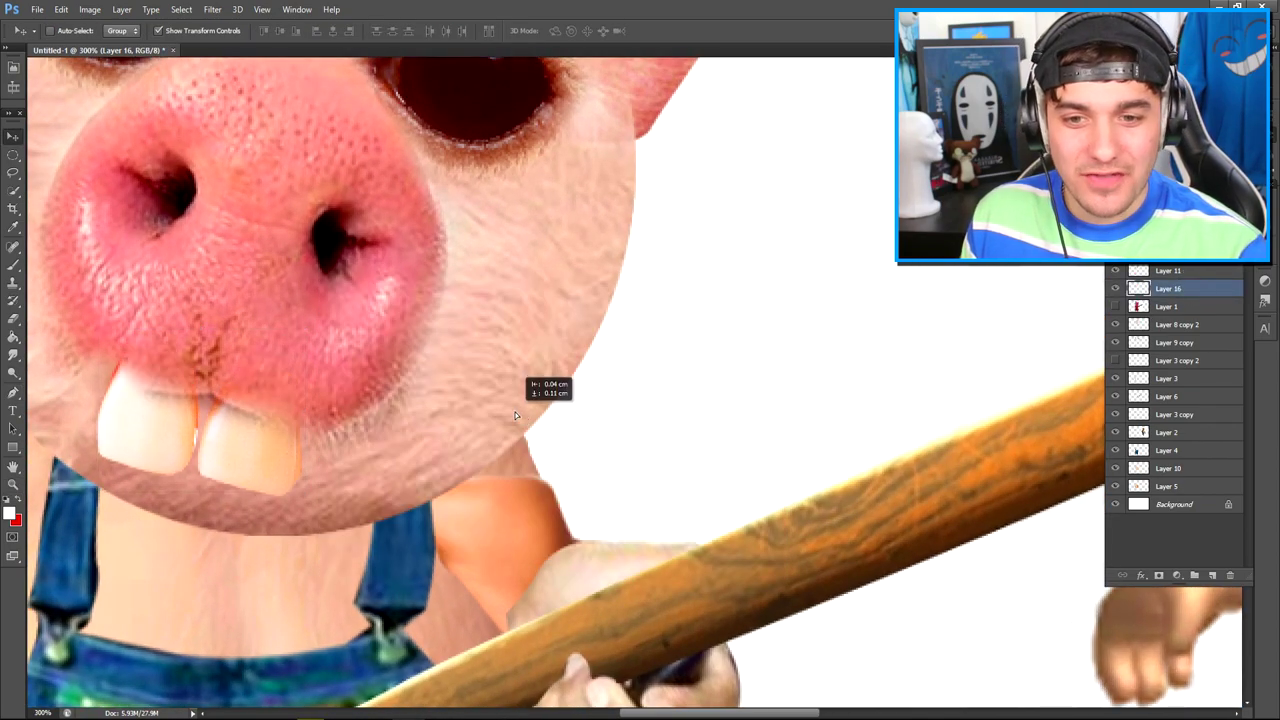
click(12, 422)
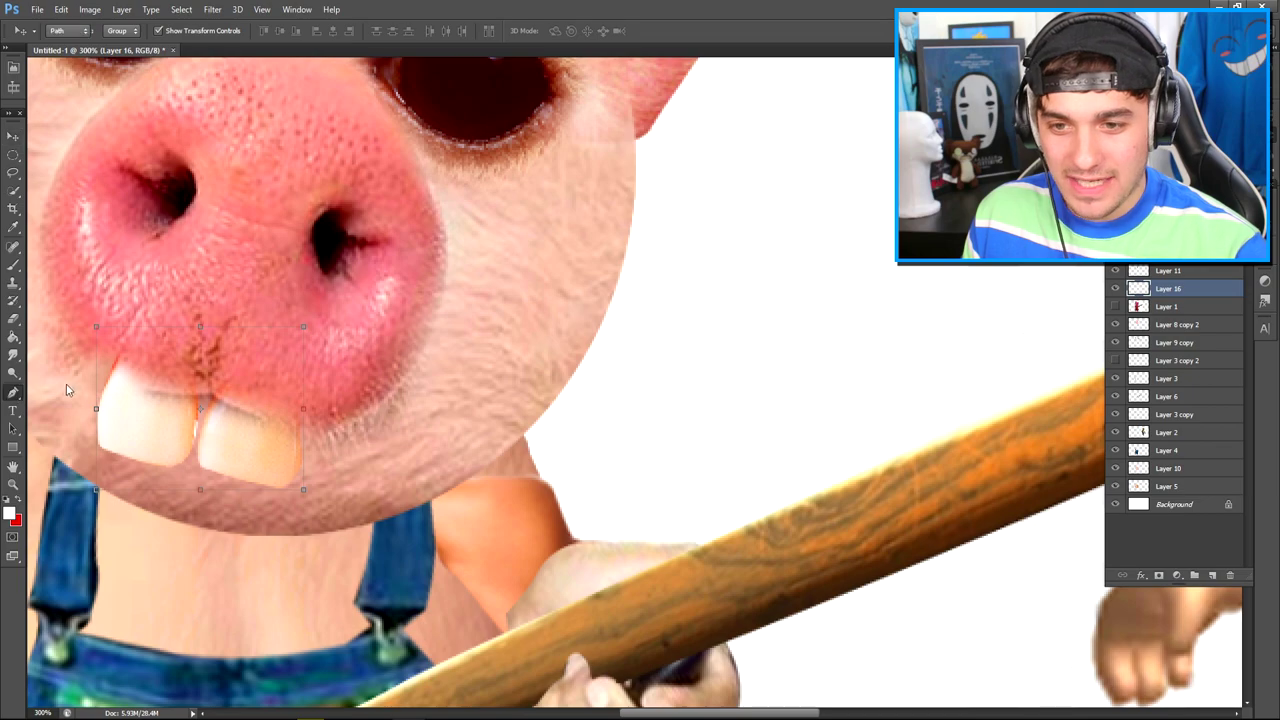
scroll(541, 362, down, 8)
scroll(541, 362, up, 1)
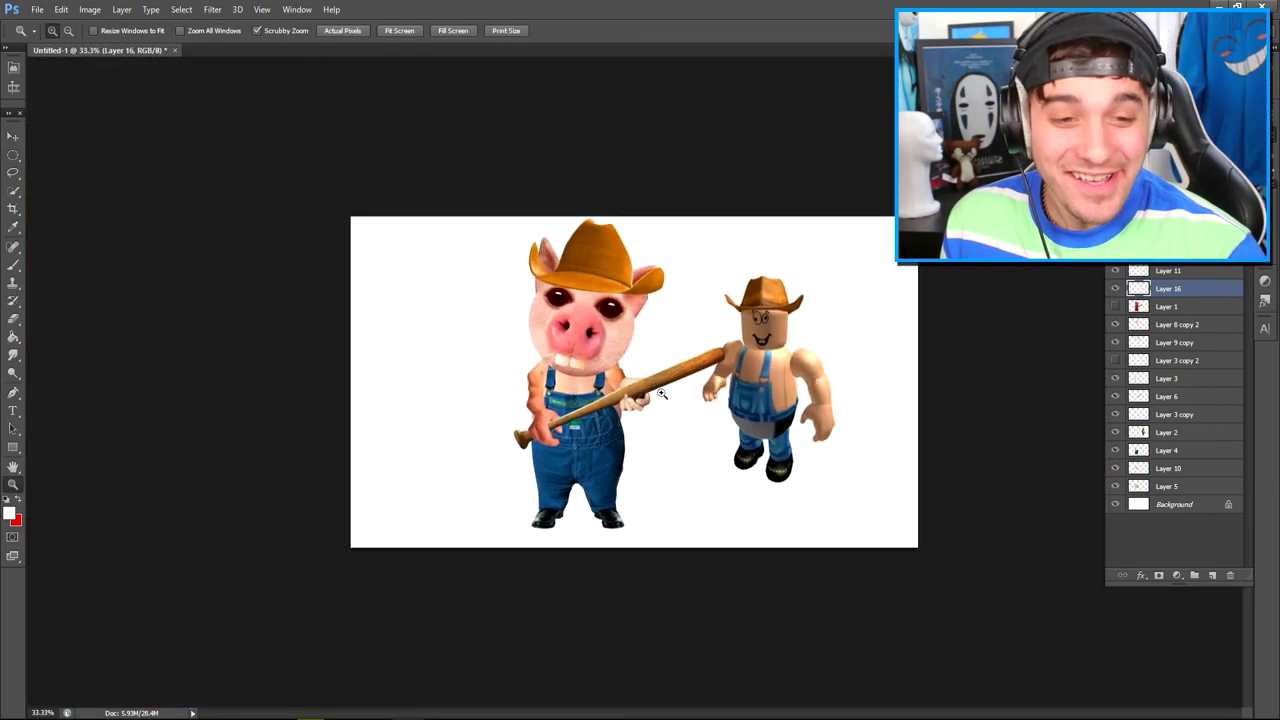
scroll(596, 441, up, 1)
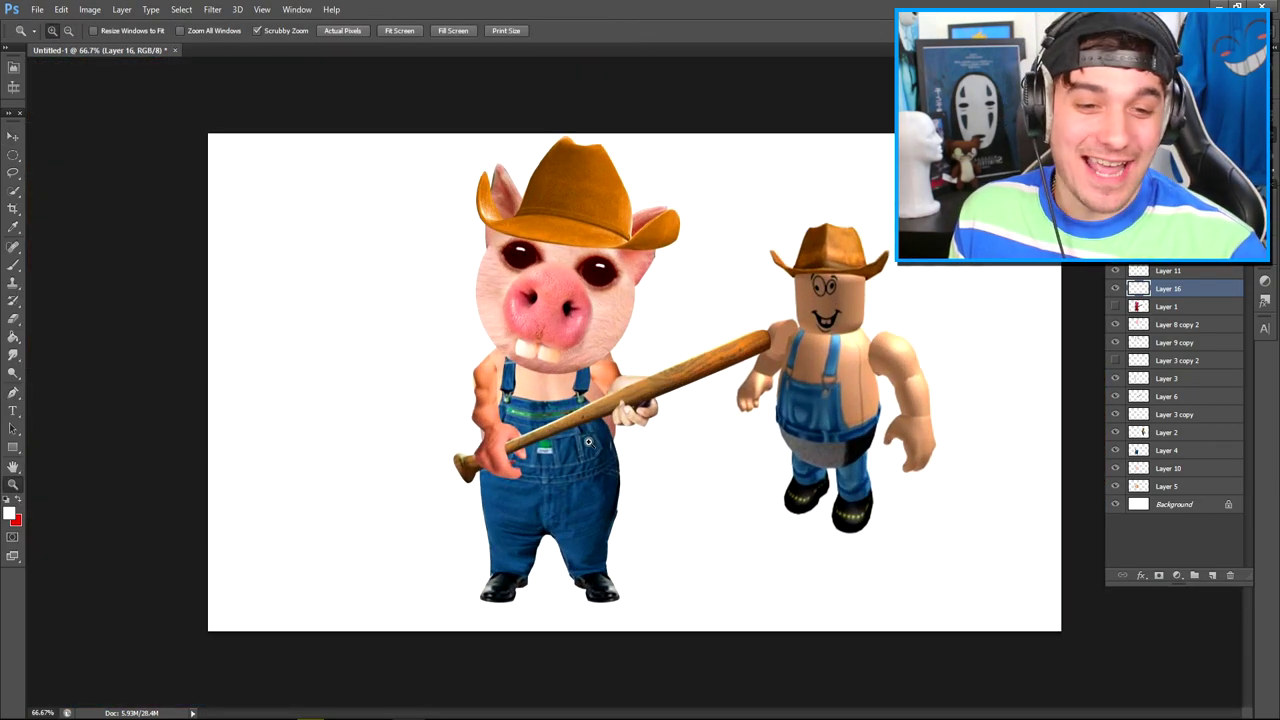
scroll(588, 442, up, 3)
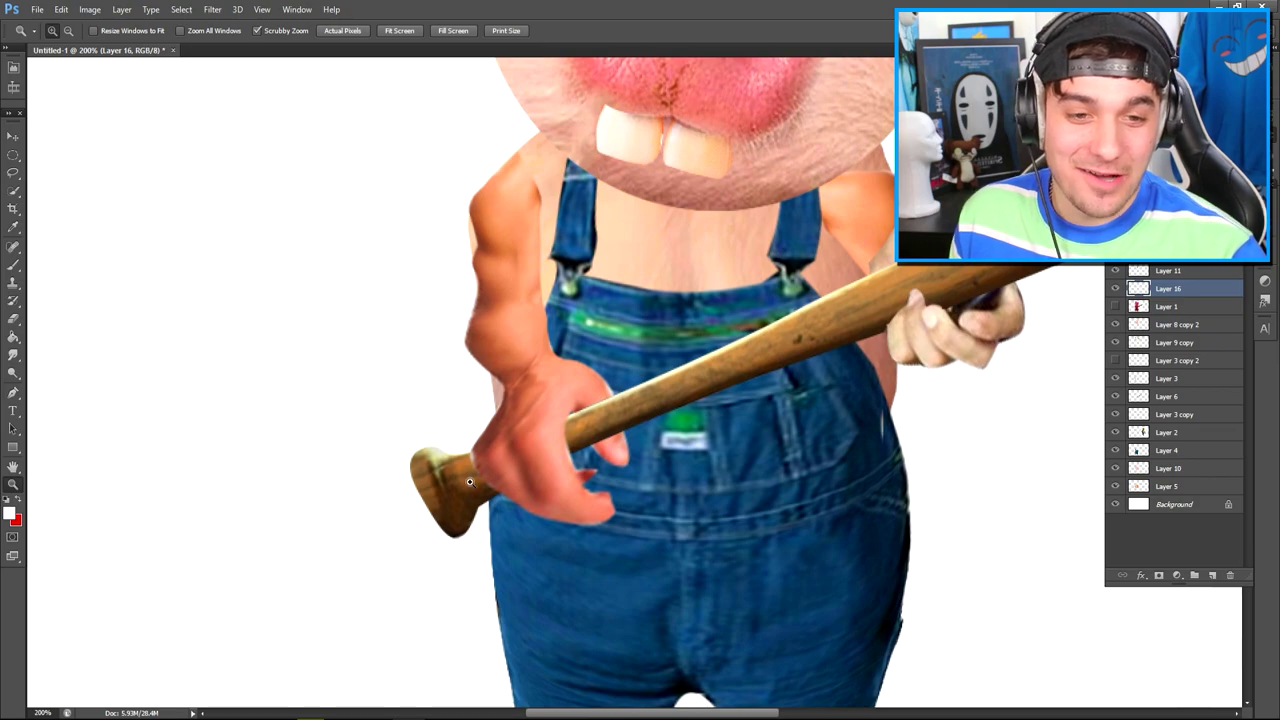
scroll(469, 482, down, 1)
scroll(592, 471, down, 1)
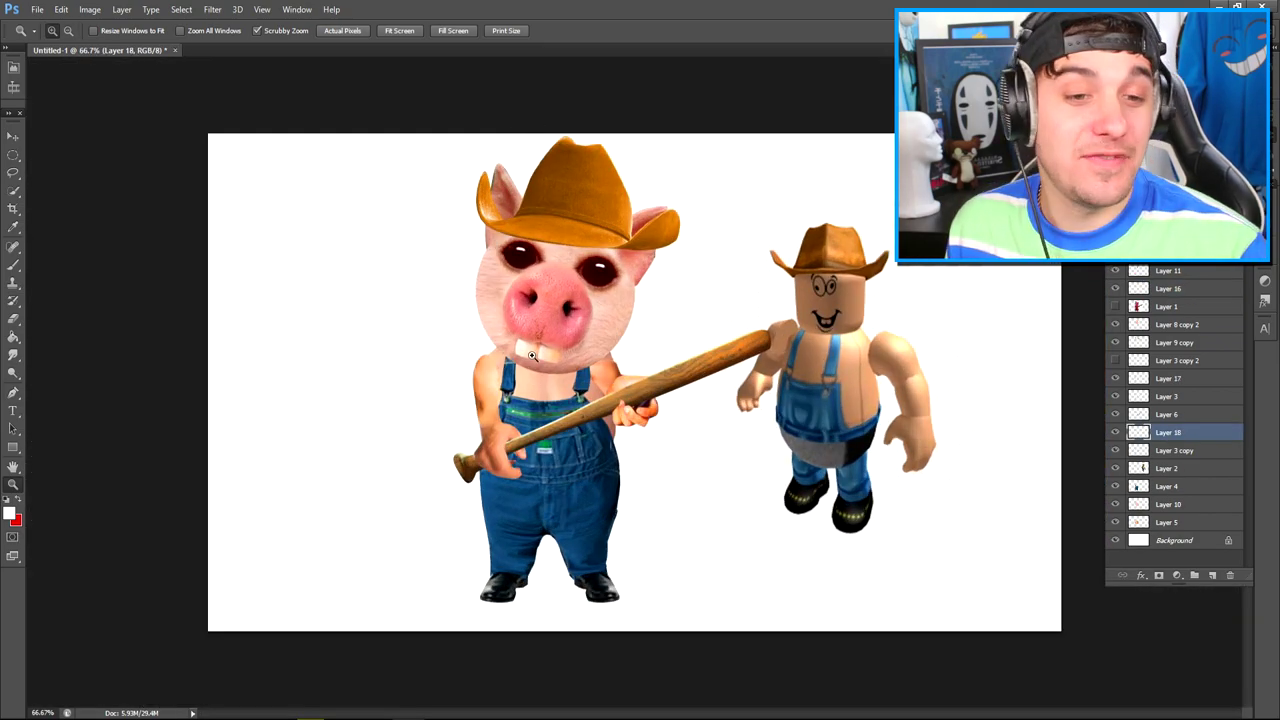
scroll(664, 324, up, 1)
scroll(620, 364, down, 2)
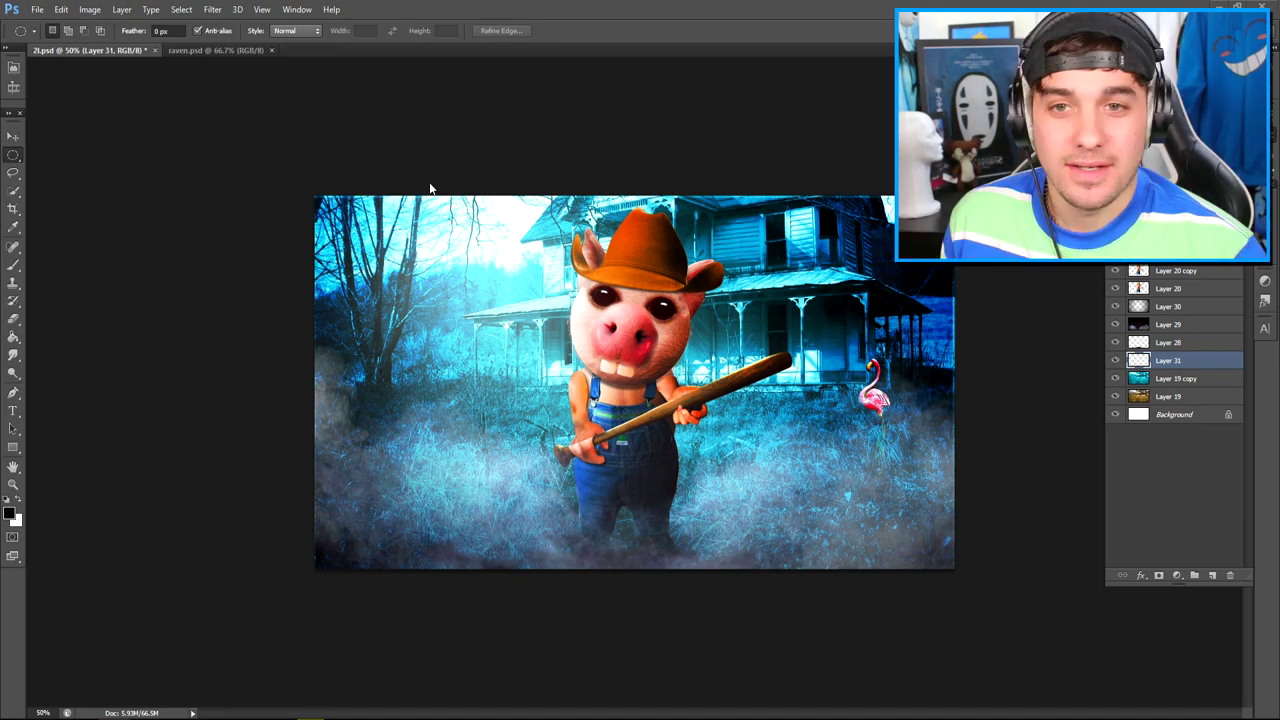
Create a 1920×1080 document and paste the pig farmer on its left side
key(ctrl+n)
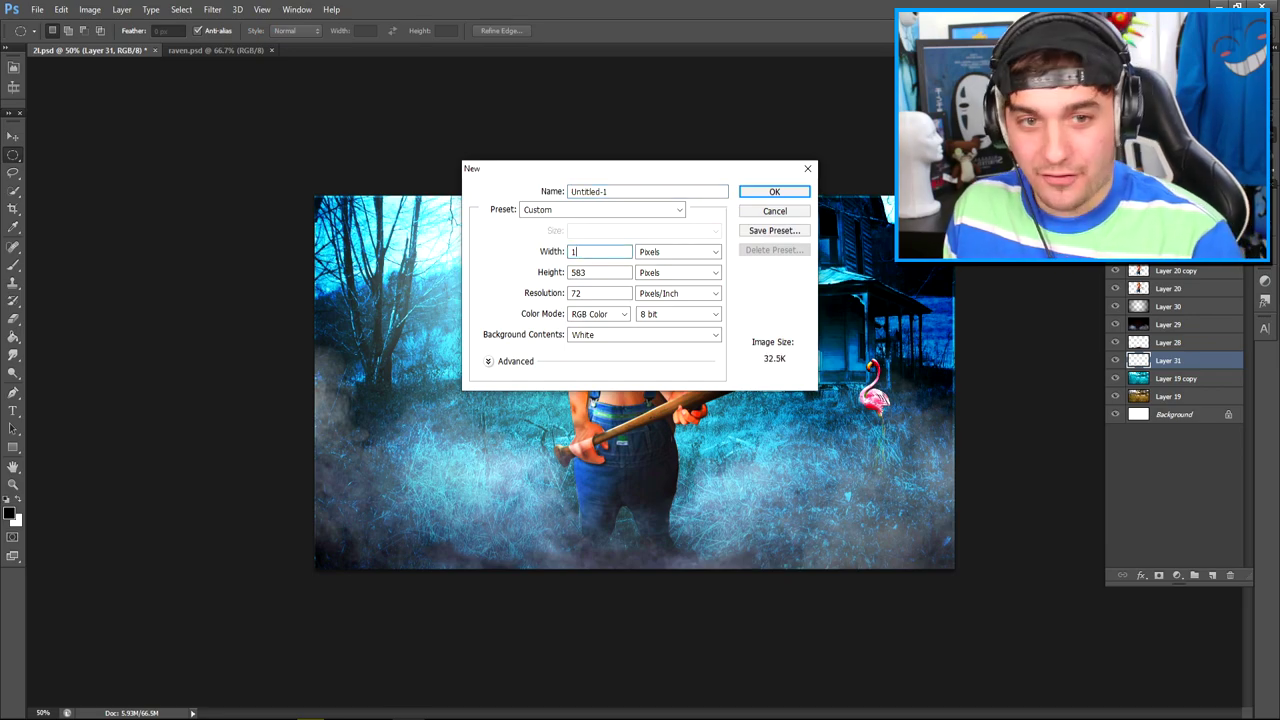
text(1920)
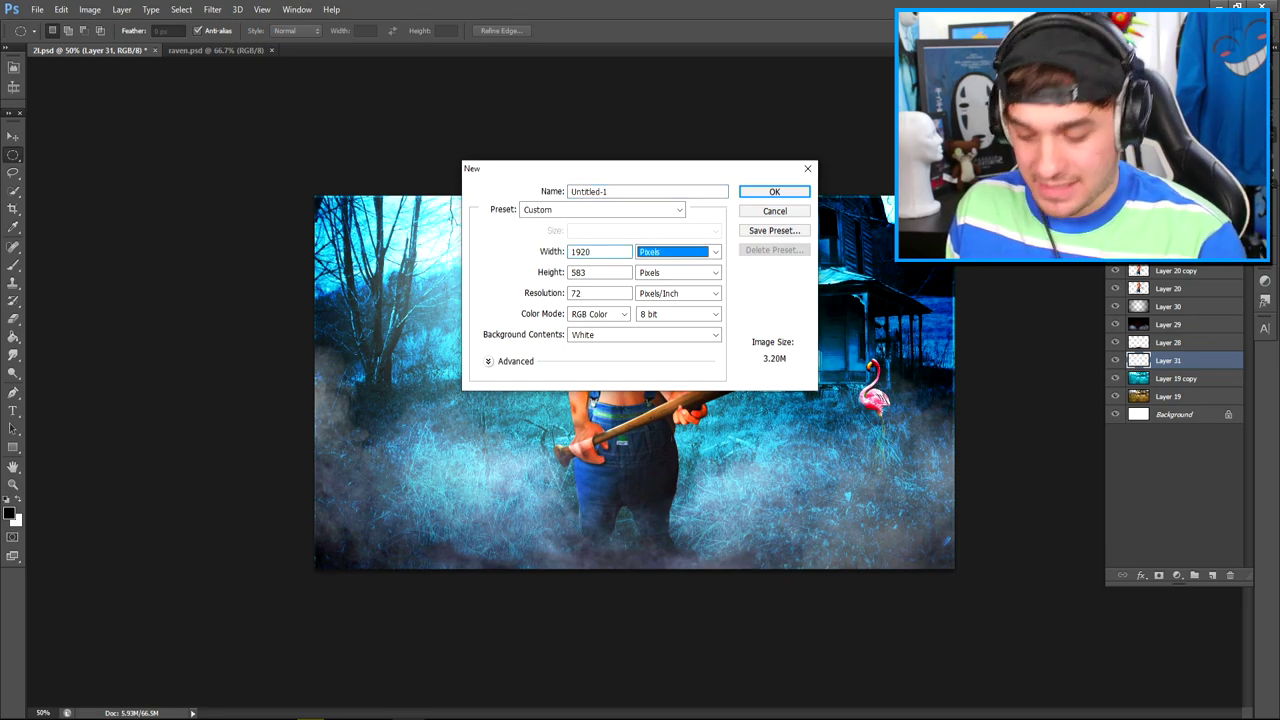
key(Tab)
text(1080)
key(Return)
key(ctrl+v)
drag(480, 362, 482, 364)
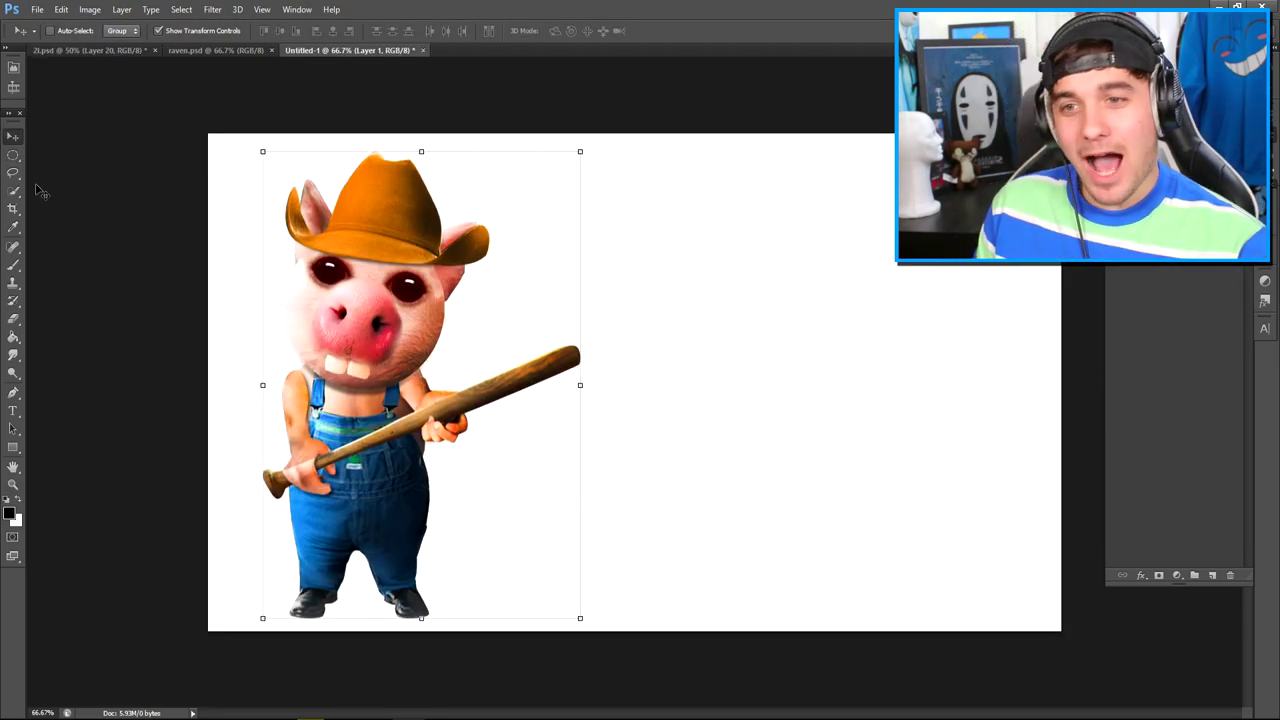
click(14, 154)
Undo a stray paste in the haunted-house scene, then add the Roblox avatar to the new canvas
key(ctrl+Tab)
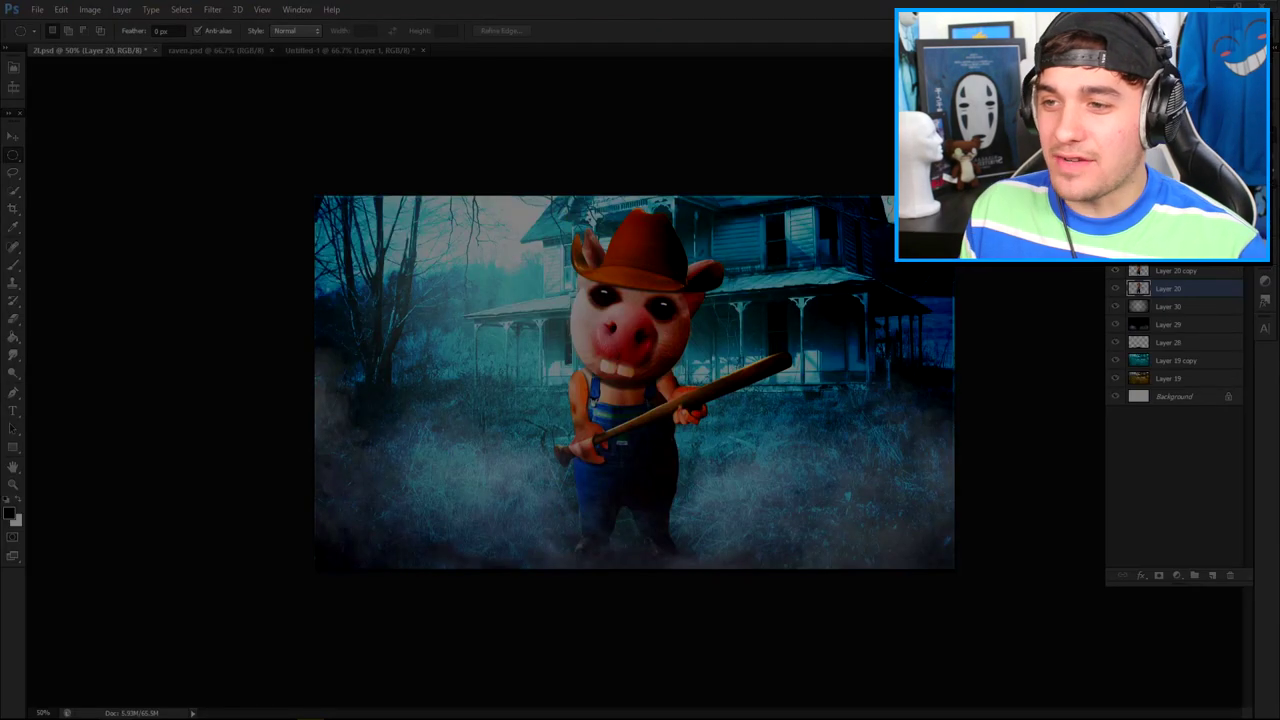
key(ctrl+v)
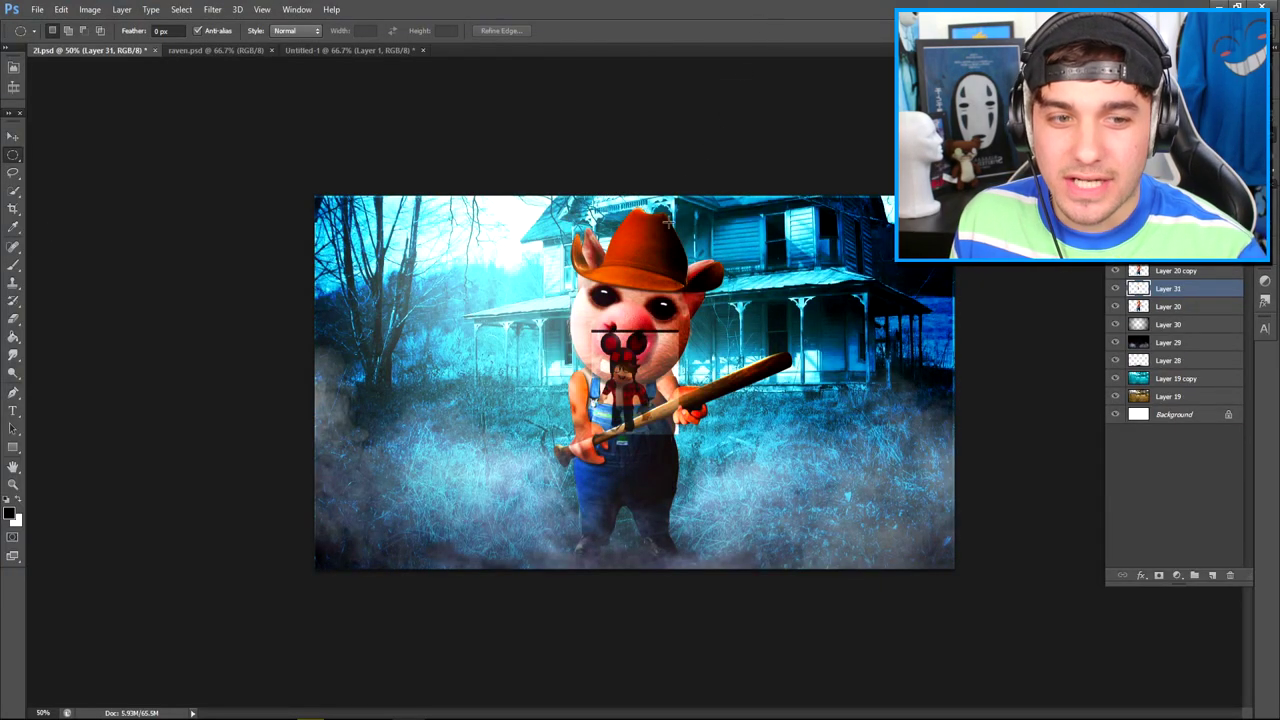
key(ctrl+z)
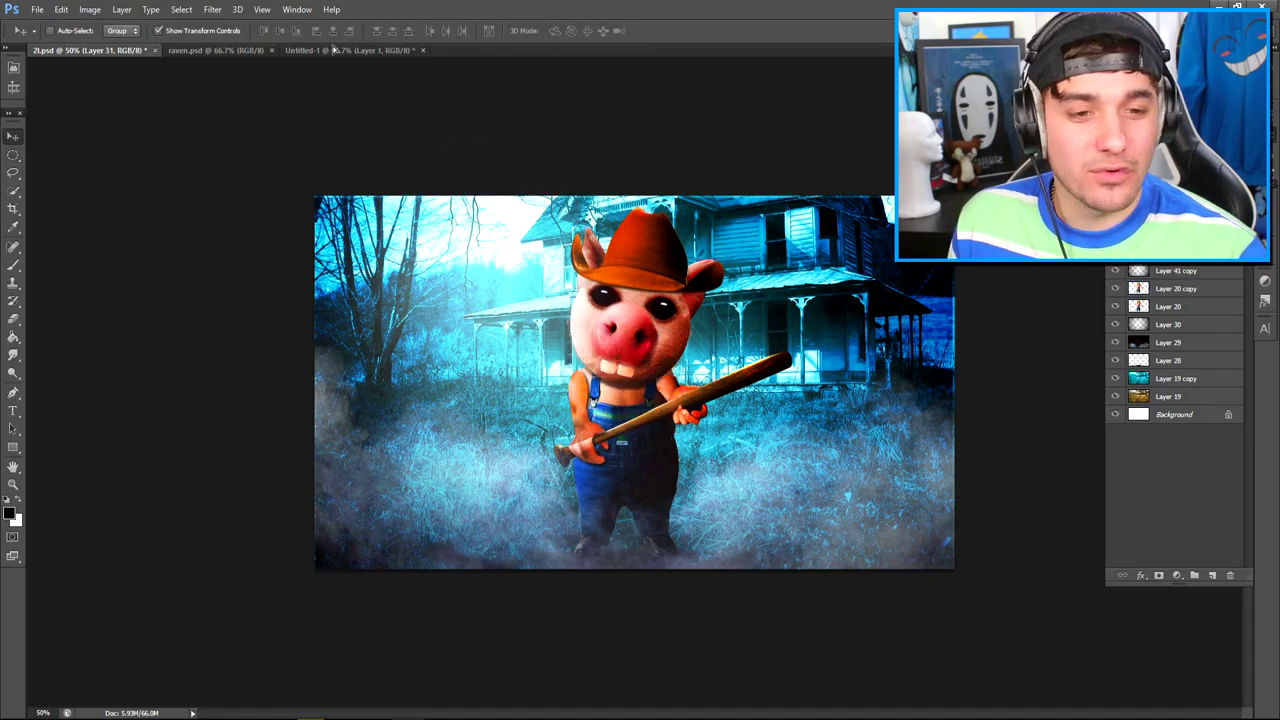
click(335, 50)
key(ctrl+v)
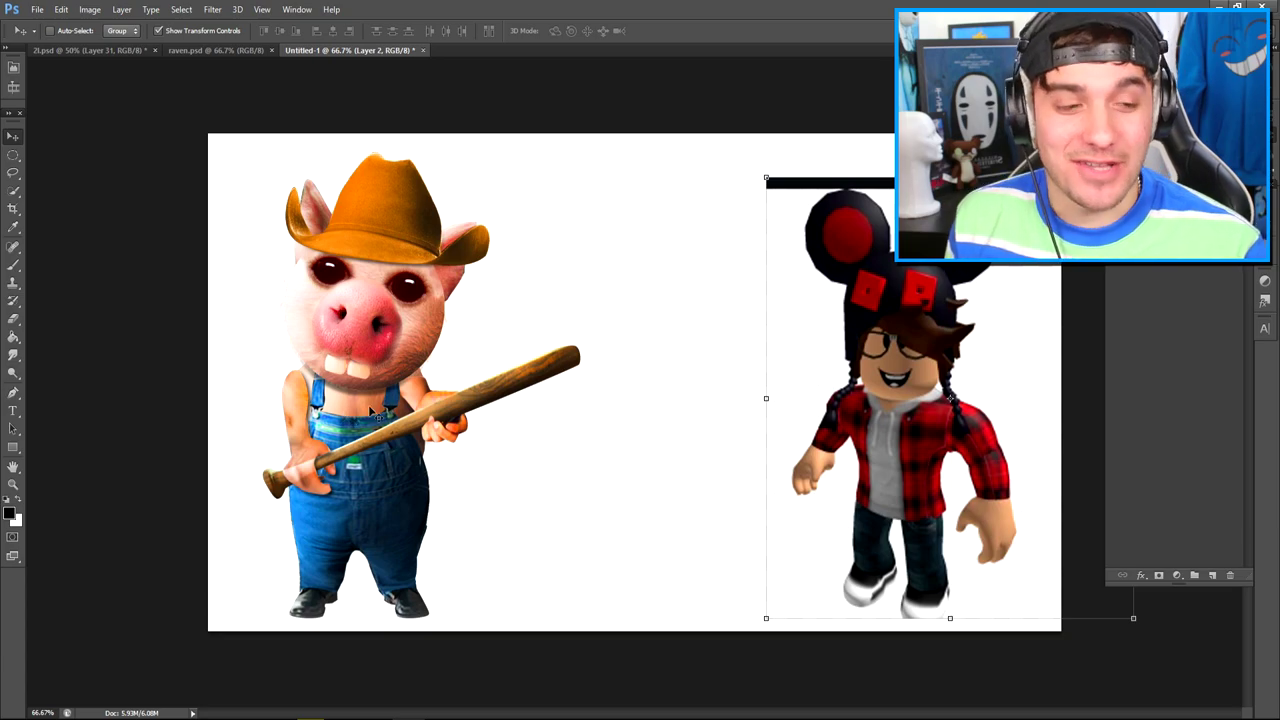
drag(1020, 396, 1008, 370)
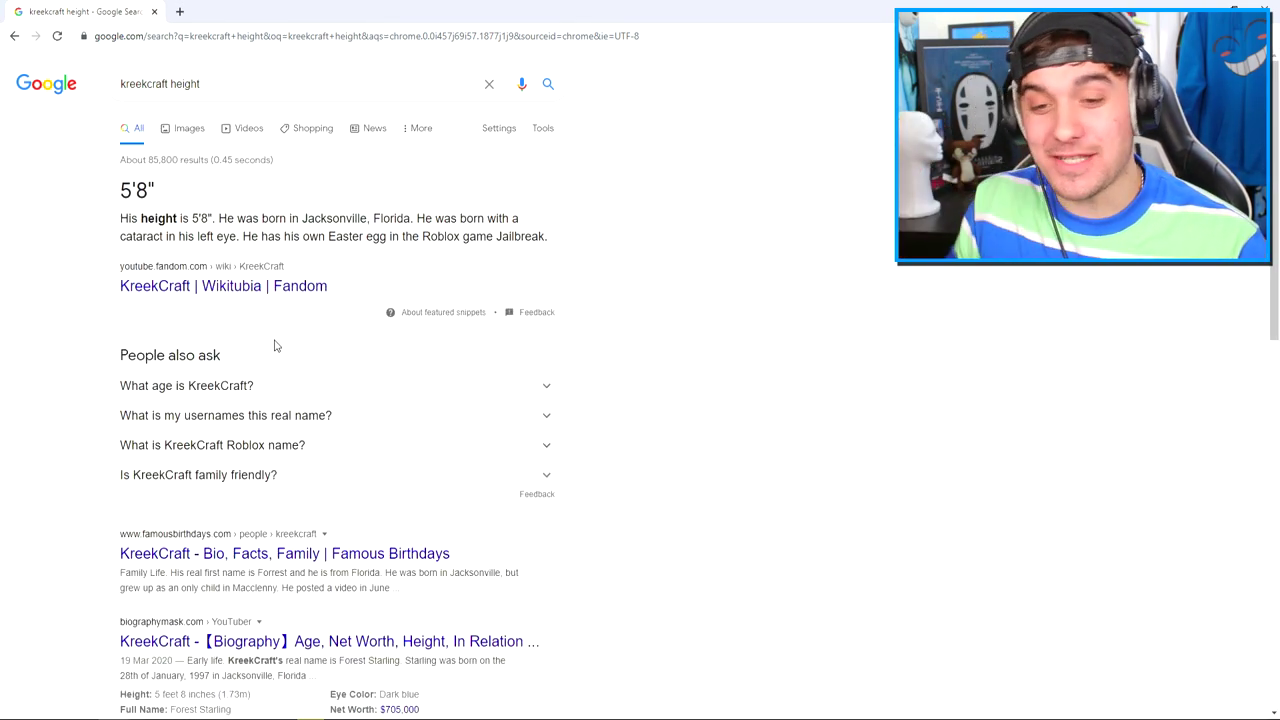
scroll(279, 344, down, 1)
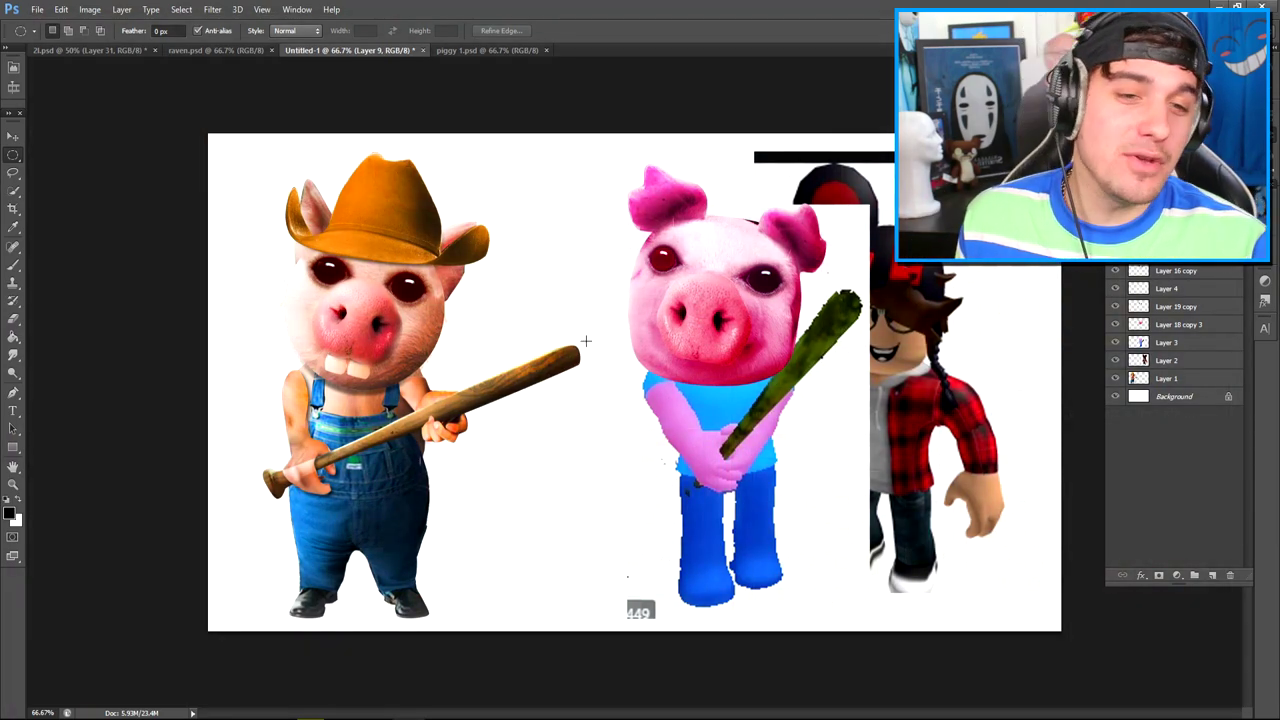
Select the pink pig figure's layers together and nudge the figure up and right
click(16, 137)
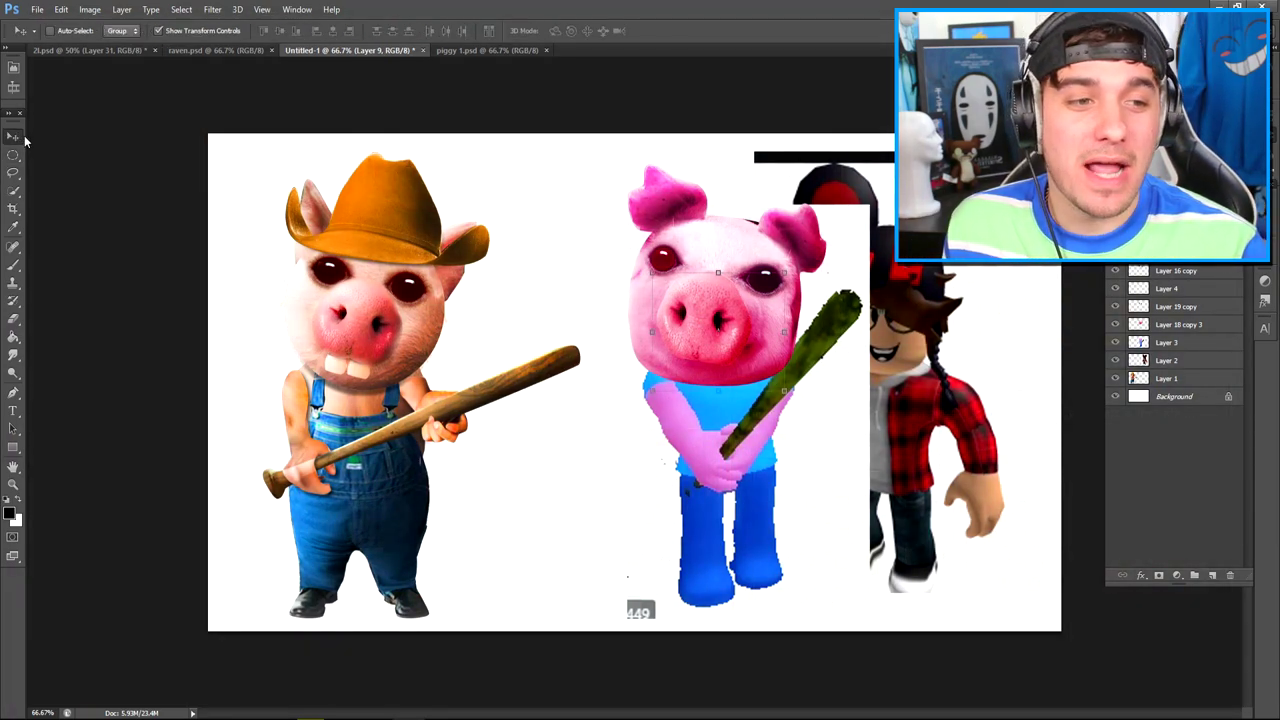
shift+click(1216, 275)
drag(715, 321, 735, 300)
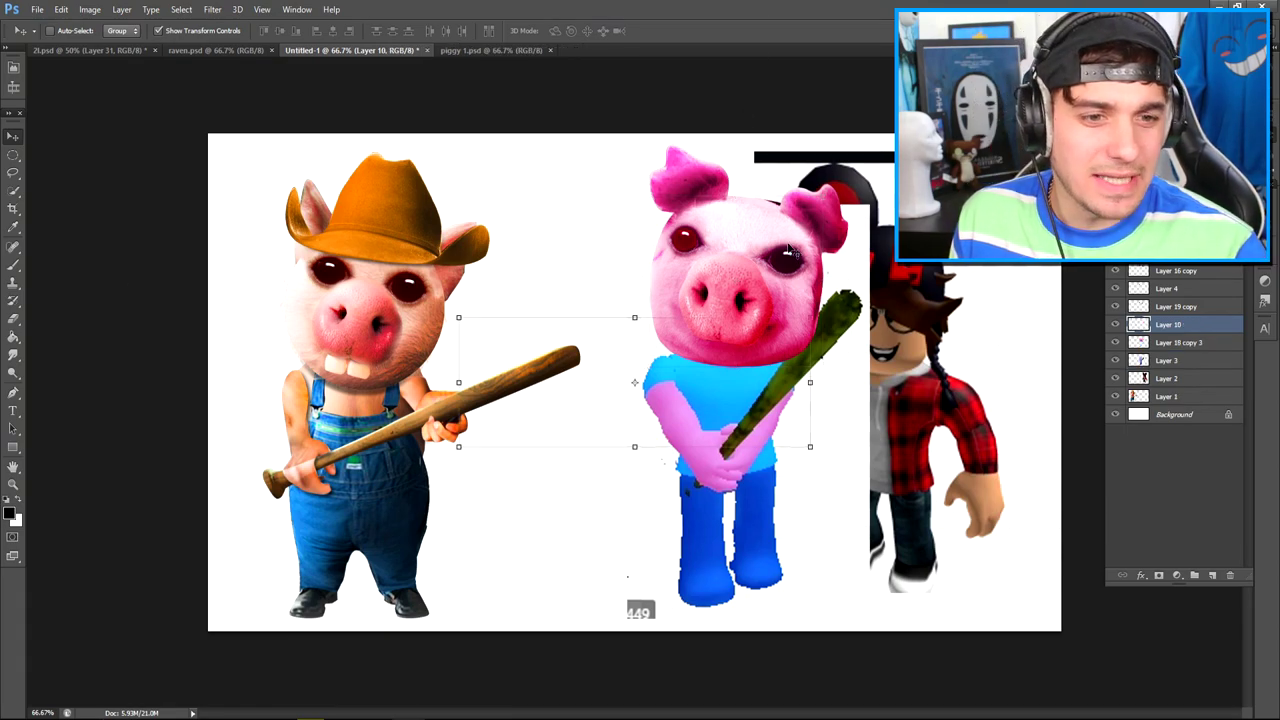
Paste black-framed glasses onto the pig's face, shrink and tilt them over its eyes, then merge
key(ctrl+v)
drag(756, 368, 740, 255)
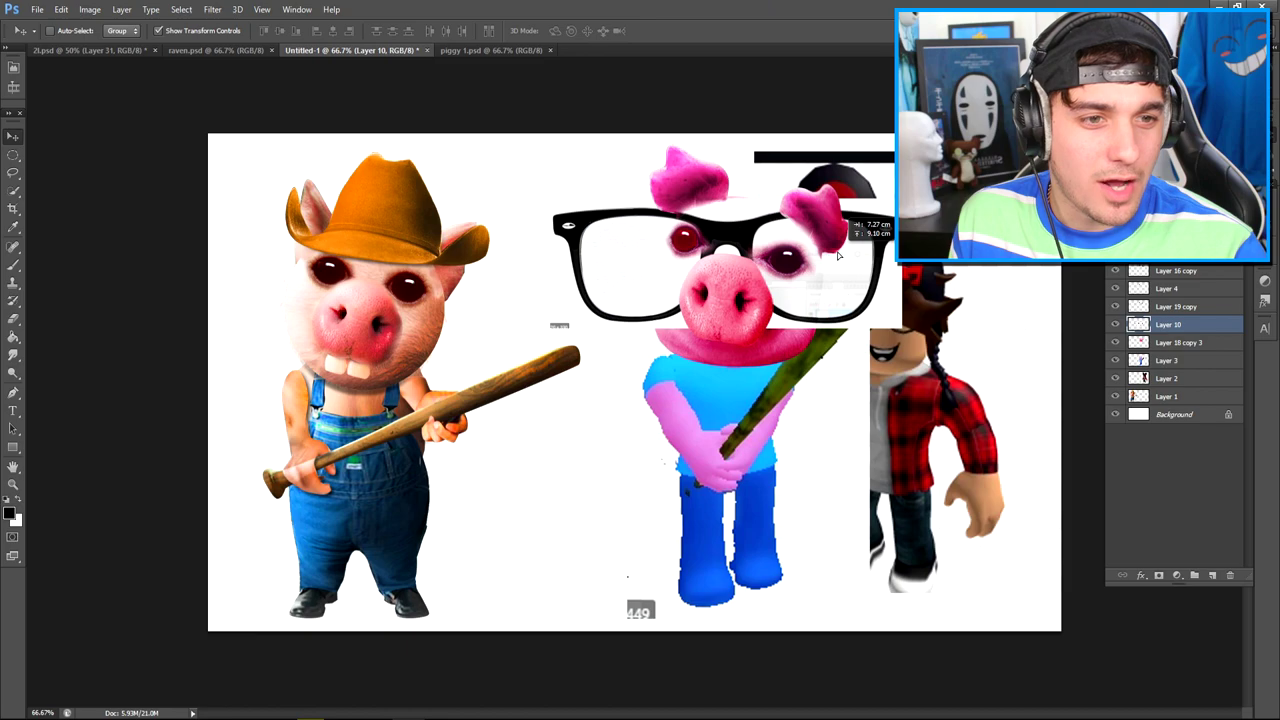
key(ctrl+t)
drag(880, 200, 820, 250)
mouse_move(740, 270)
mouse_down()
mouse_move(762, 252)
mouse_move(808, 268)
mouse_up()
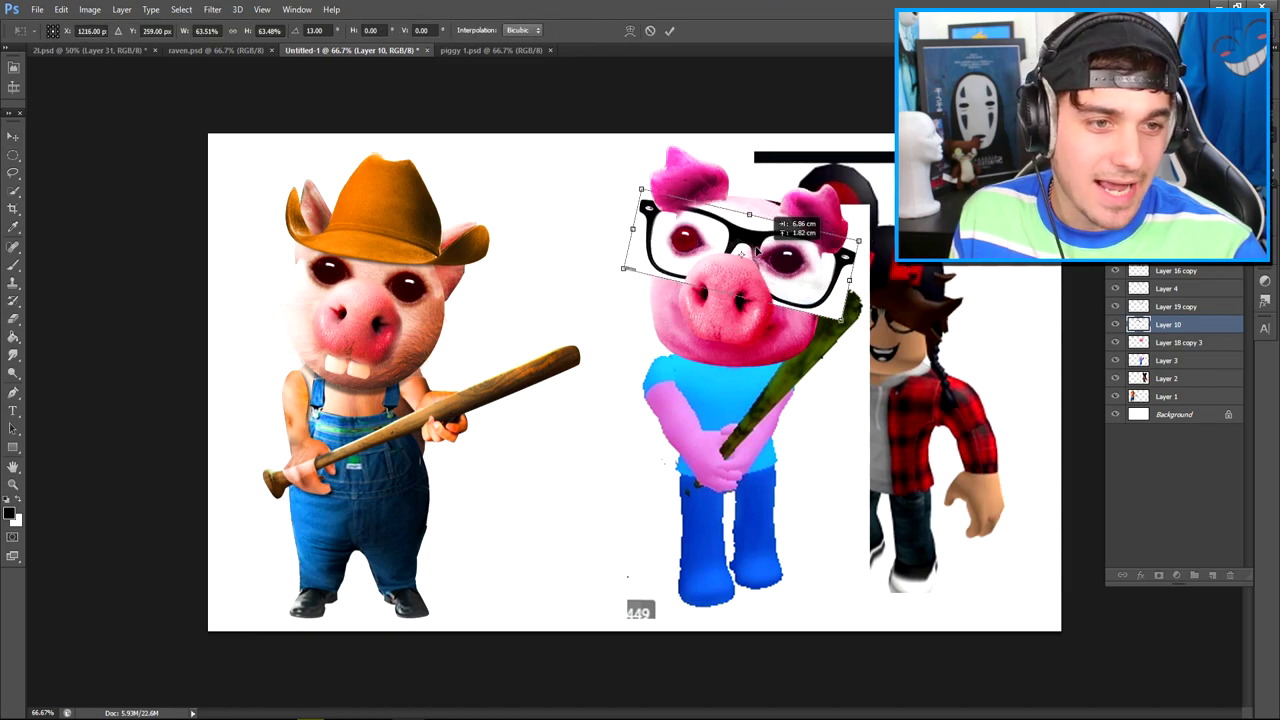
key(Return)
key(ctrl+e)
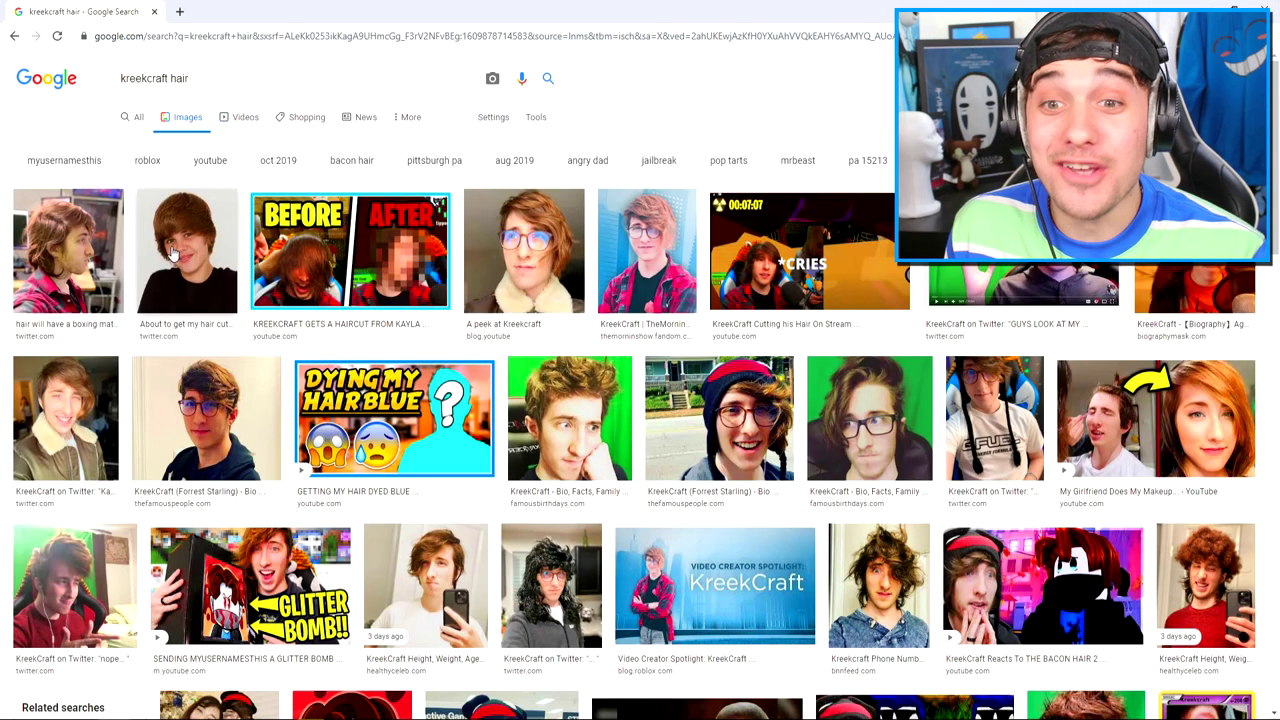
Browse the kreekcraft hair results, previewing the haircut and makeup photos
click(185, 250)
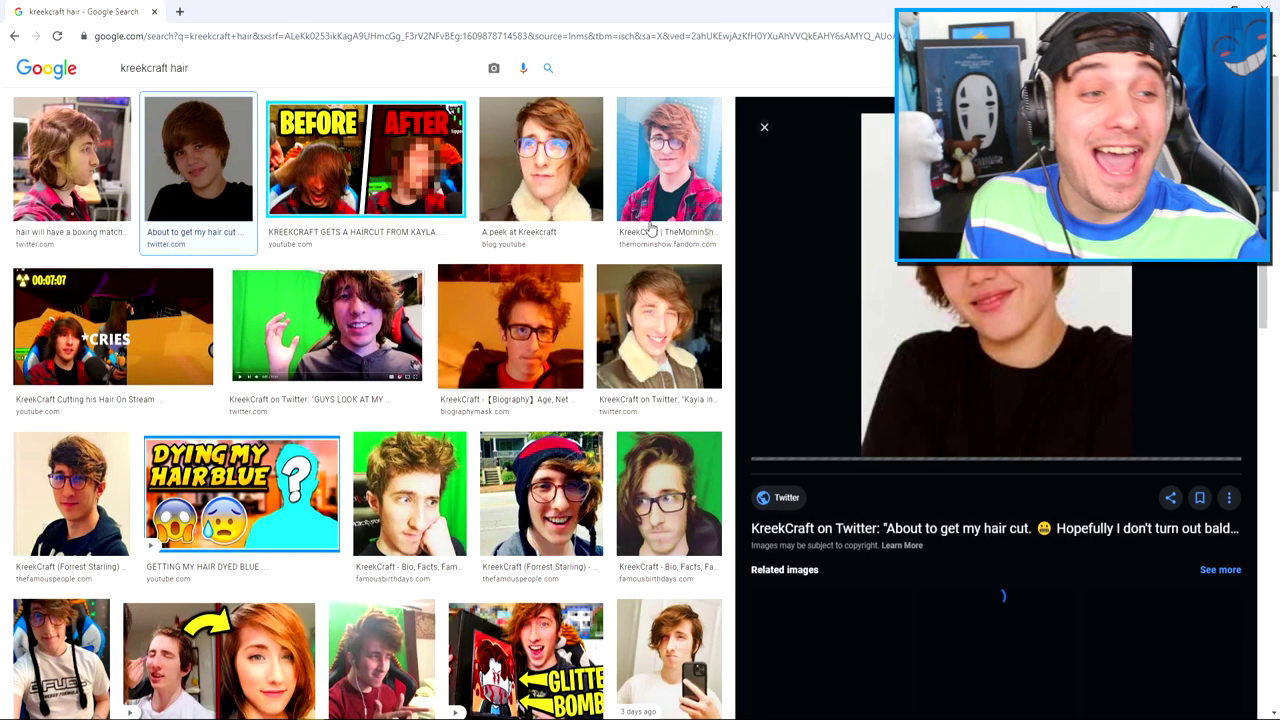
scroll(990, 400, down, 5)
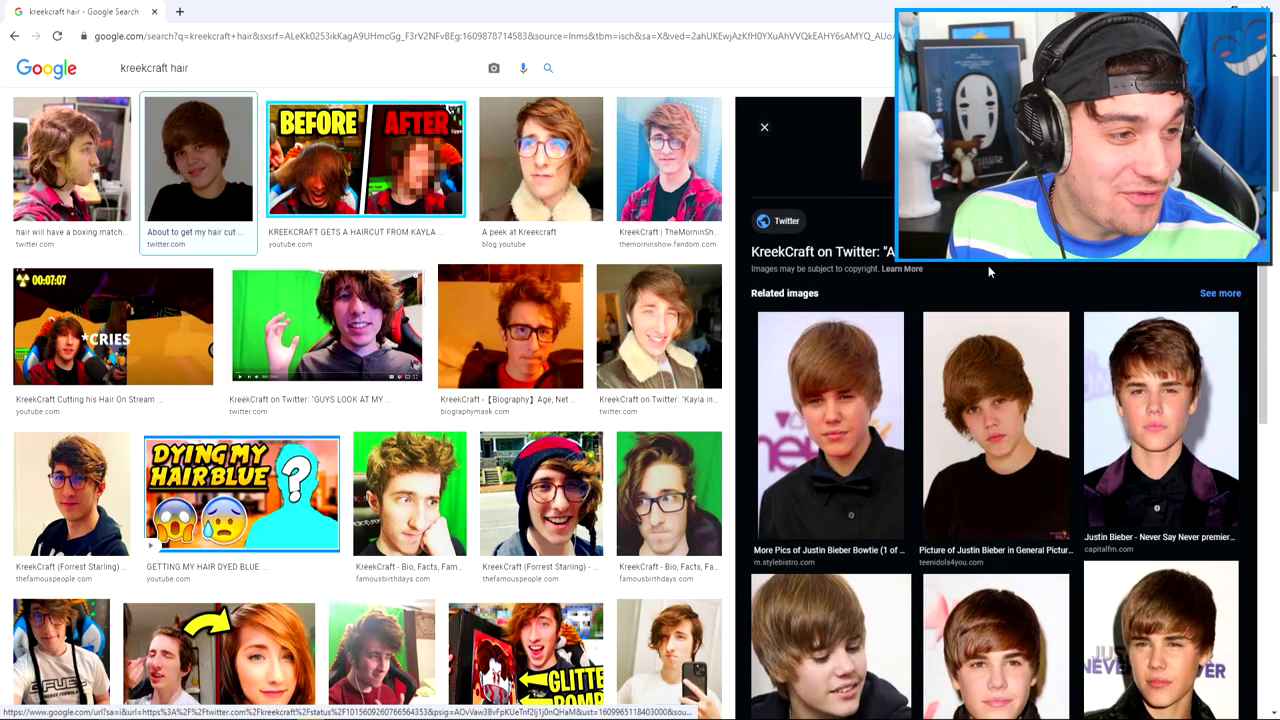
click(995, 400)
click(766, 200)
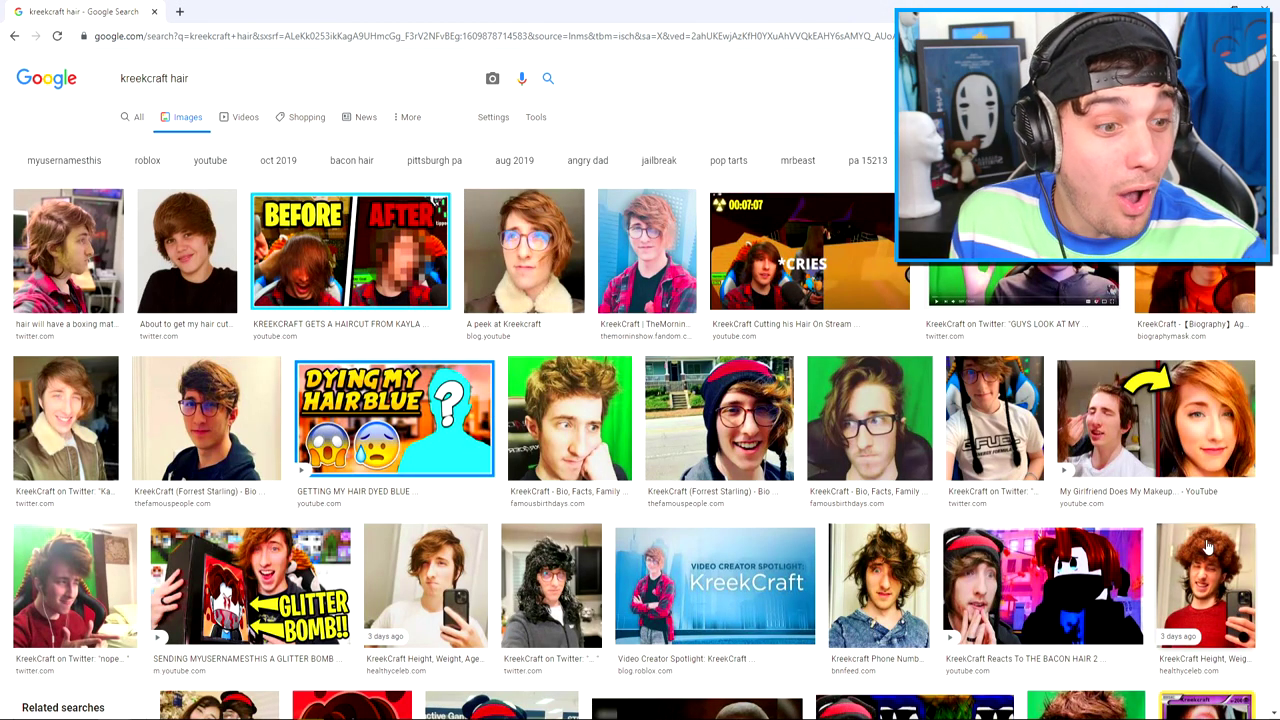
click(195, 497)
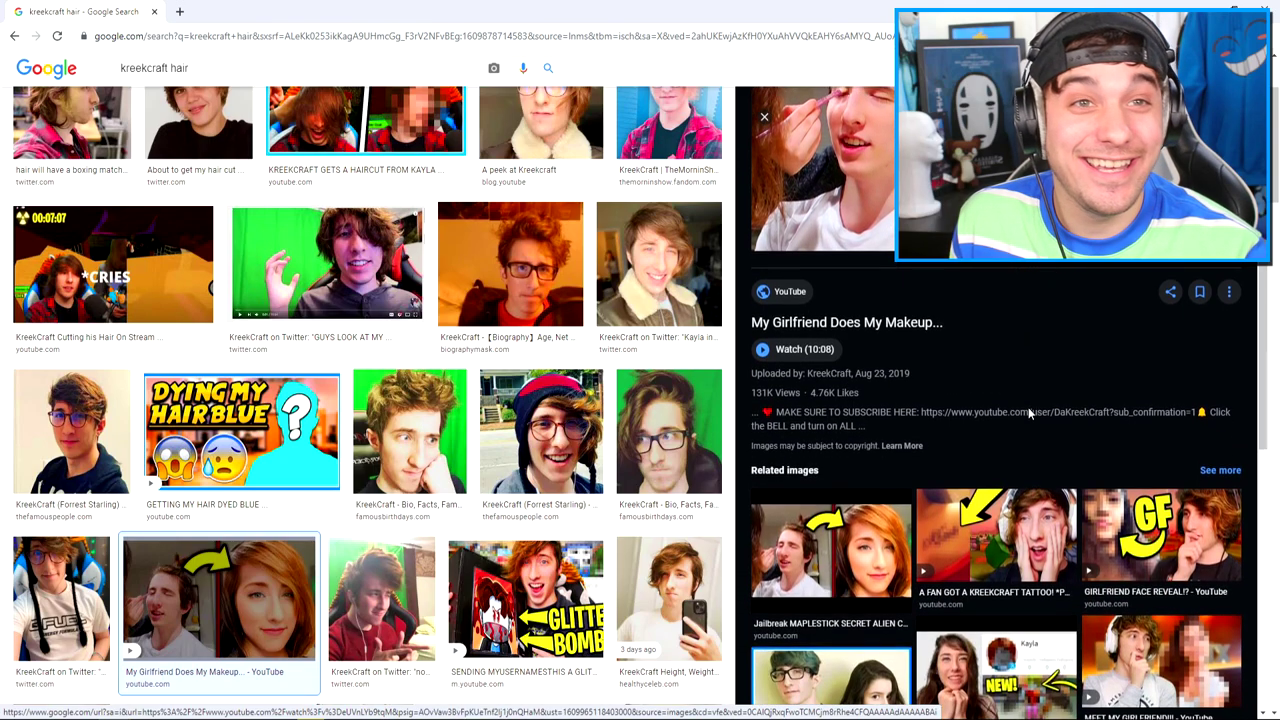
Snip and copy the face and hair from the 'A peek at Kreekcraft' close-up
click(541, 122)
key(Print)
drag(874, 112, 1214, 470)
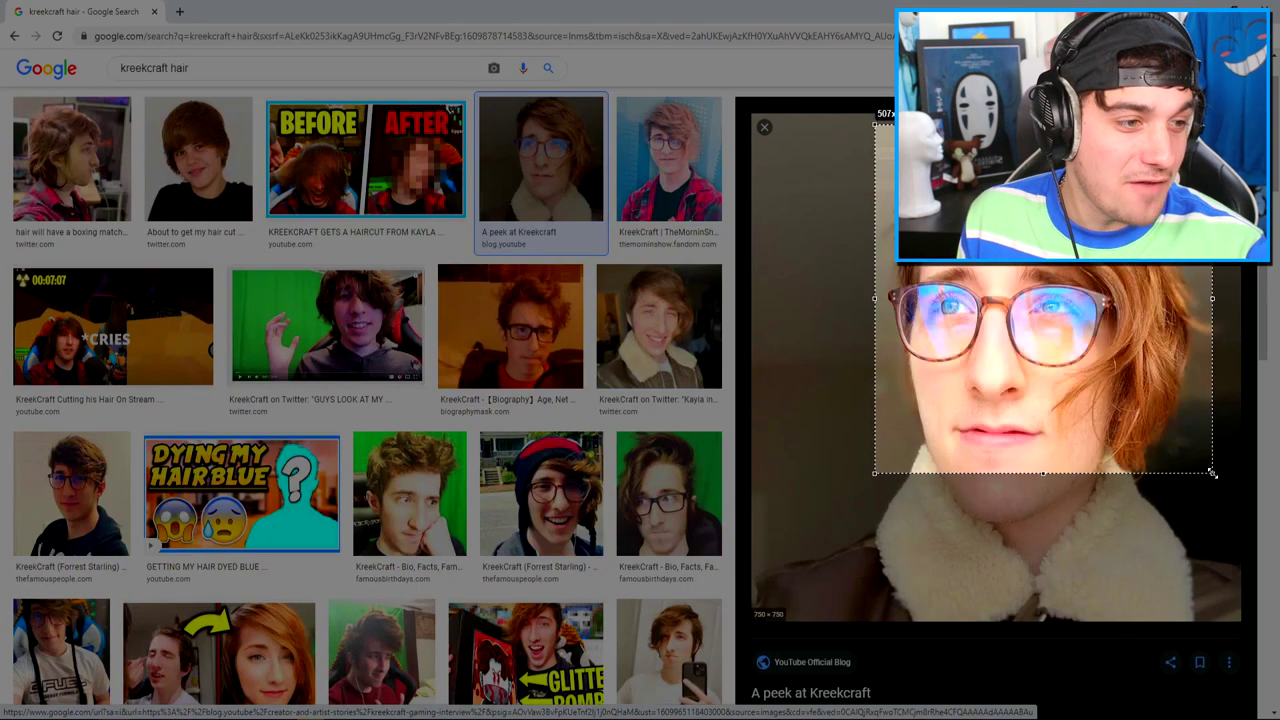
click(1160, 487)
Paste the face-and-hair snip over the pig's head, then rotate, enlarge and position it
key(alt+Tab)
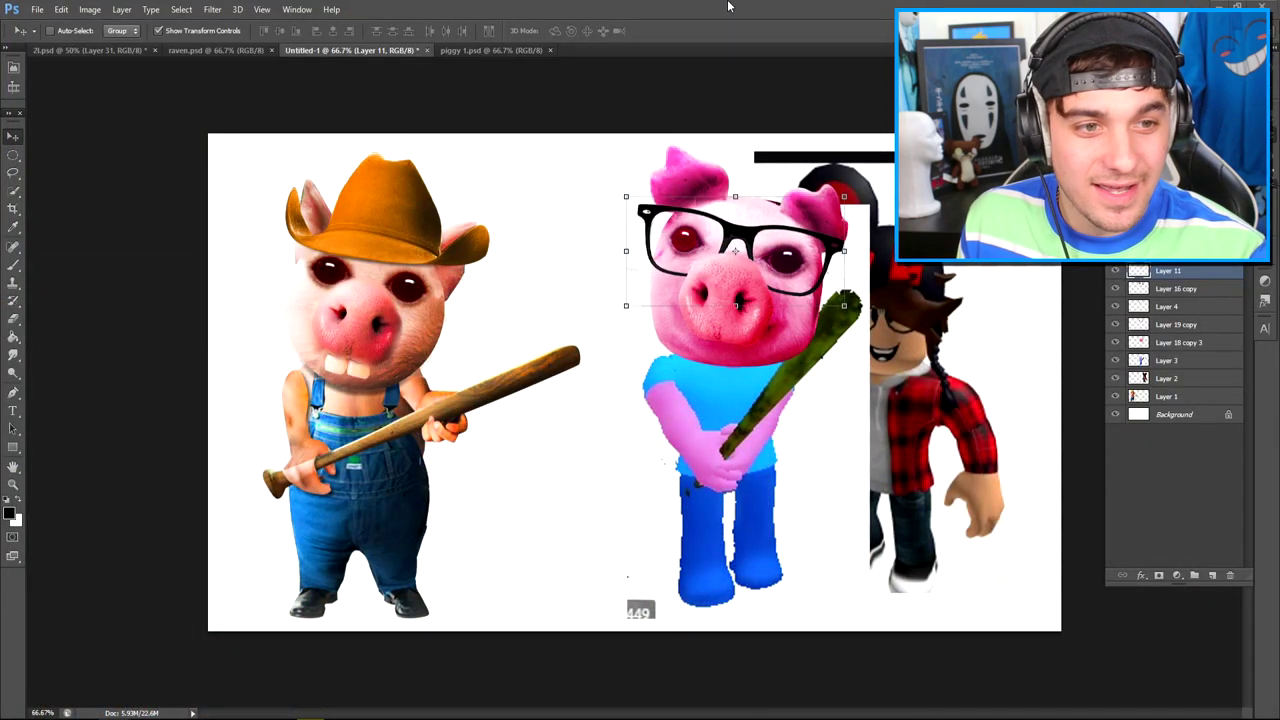
key(ctrl+v)
mouse_move(583, 352)
mouse_down()
mouse_move(485, 340)
mouse_move(575, 480)
mouse_move(615, 420)
mouse_move(605, 493)
mouse_move(660, 510)
mouse_move(690, 200)
mouse_move(650, 170)
mouse_move(713, 135)
mouse_up()
key(e)
key(ctrl+1)
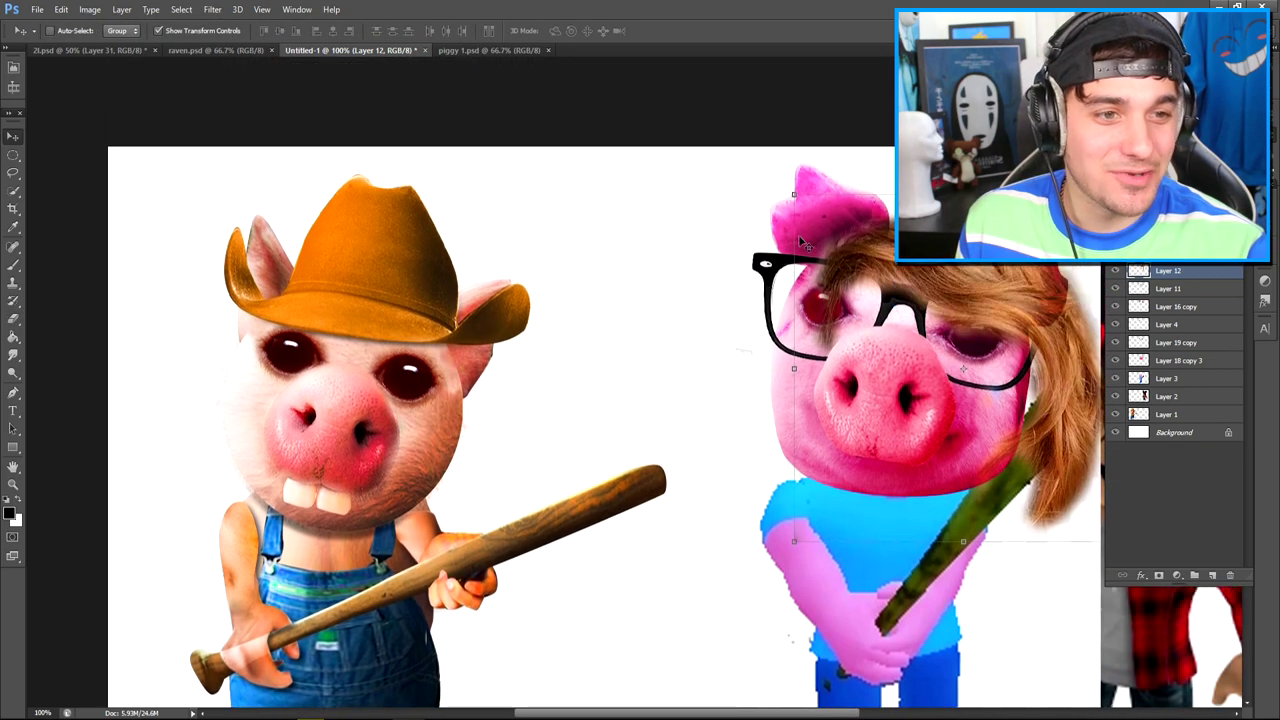
drag(795, 193, 932, 292)
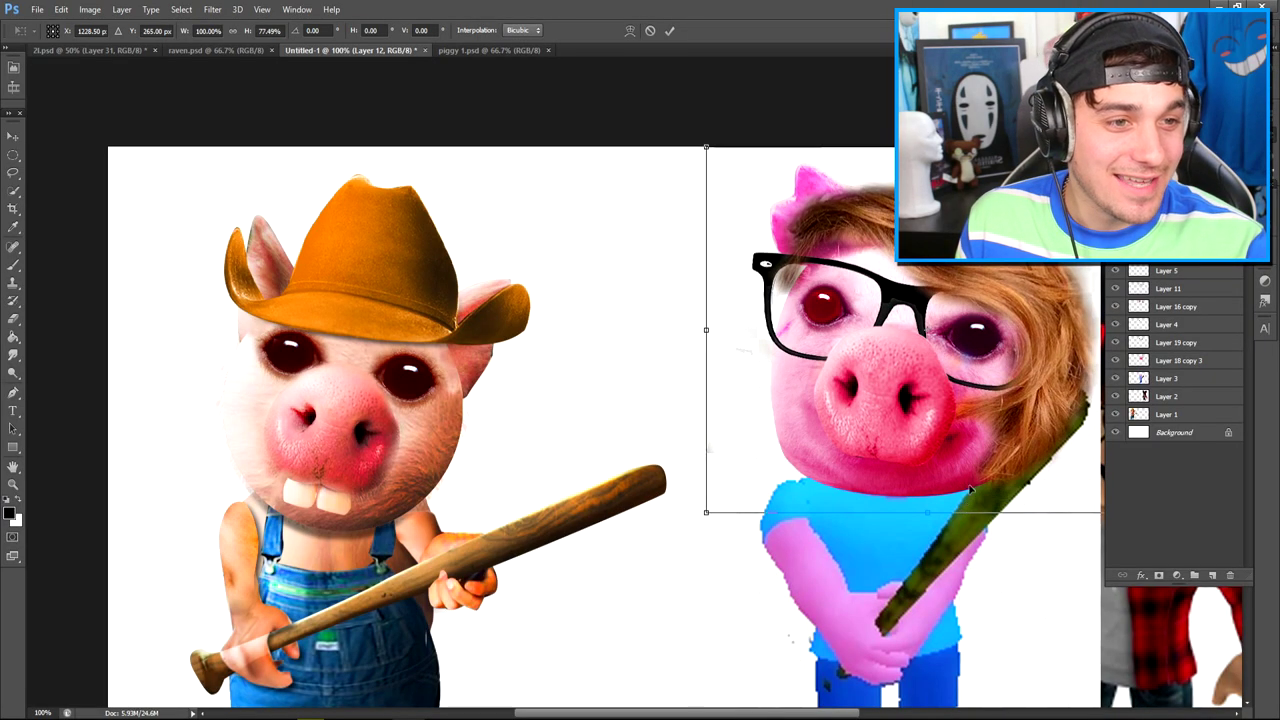
drag(975, 365, 978, 355)
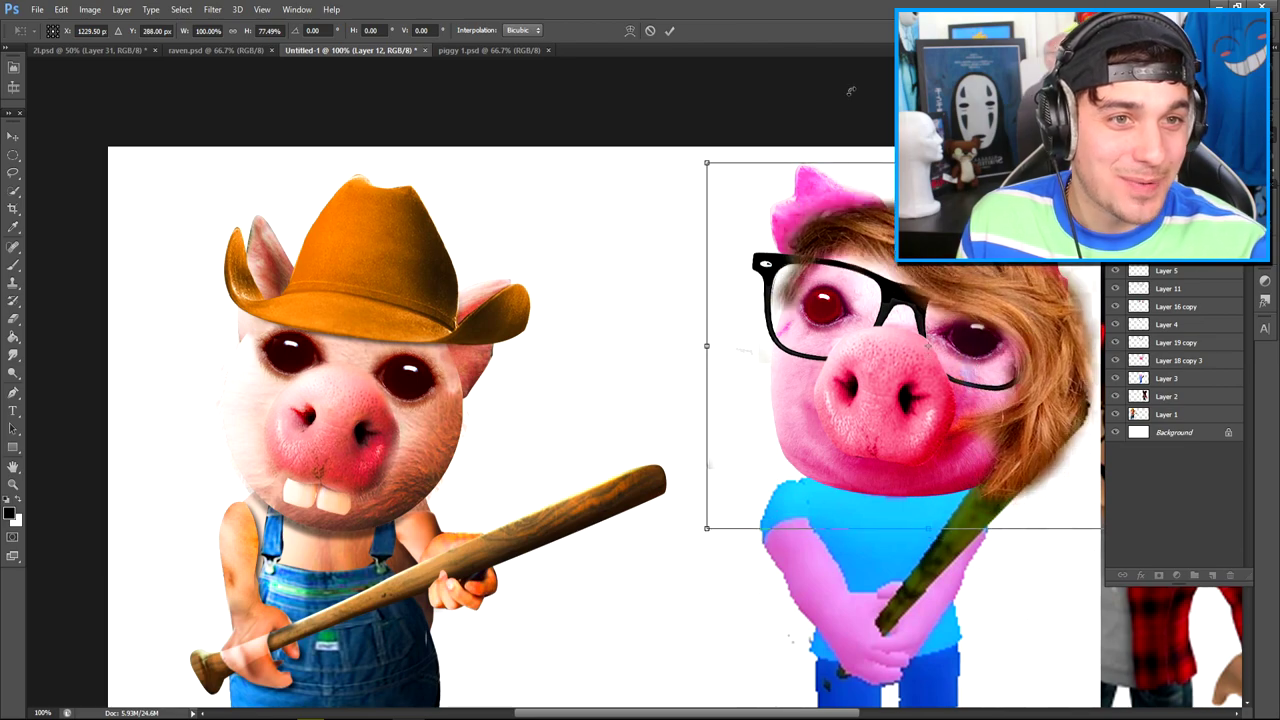
click(671, 31)
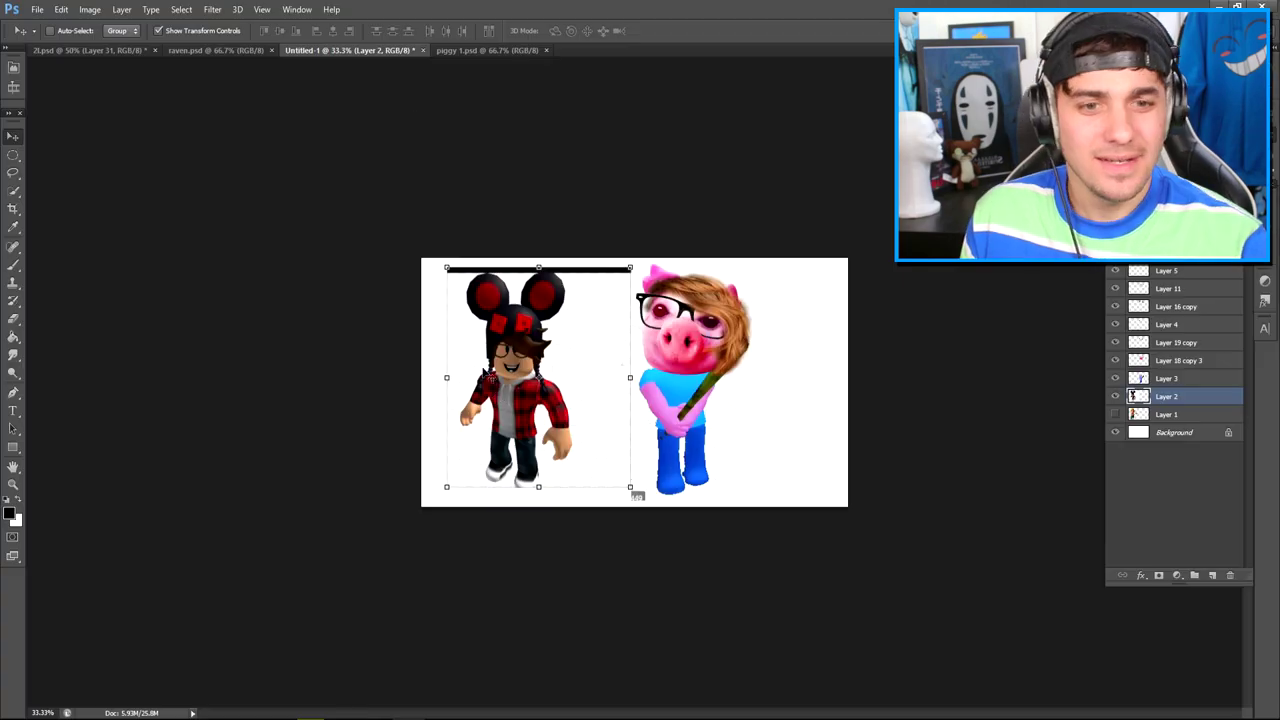
click(14, 483)
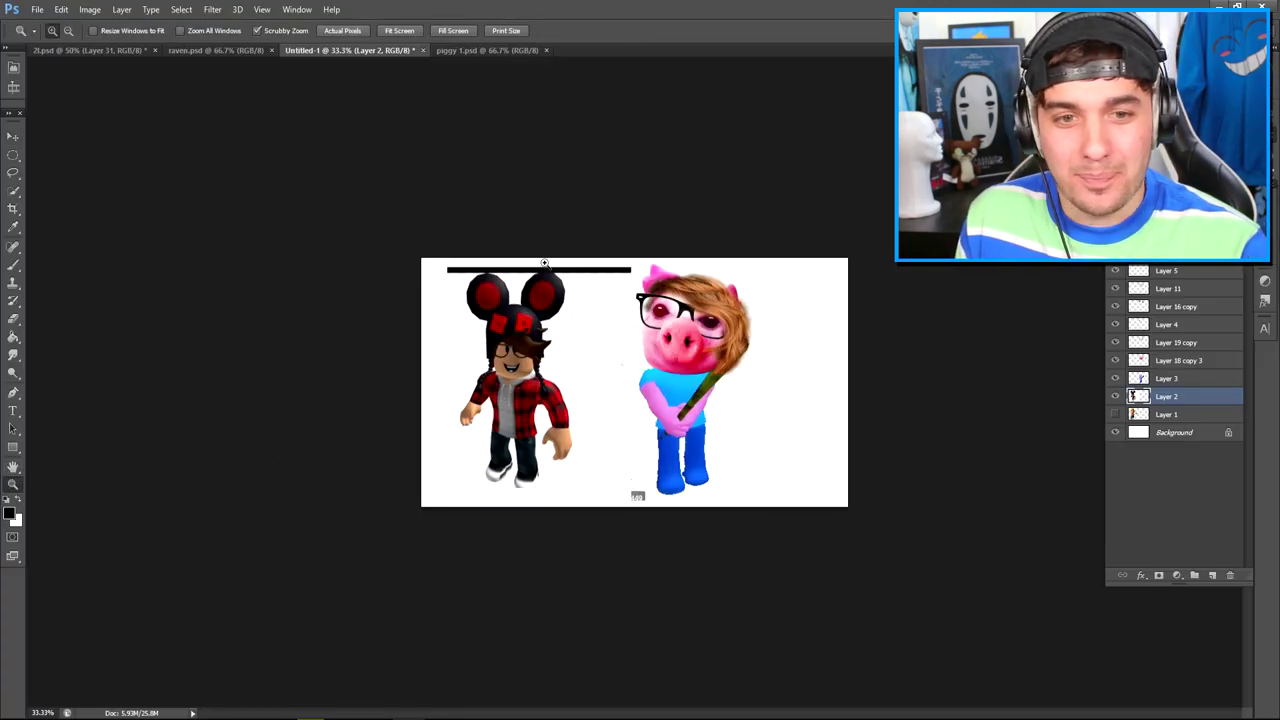
scroll(634, 380, up, 2)
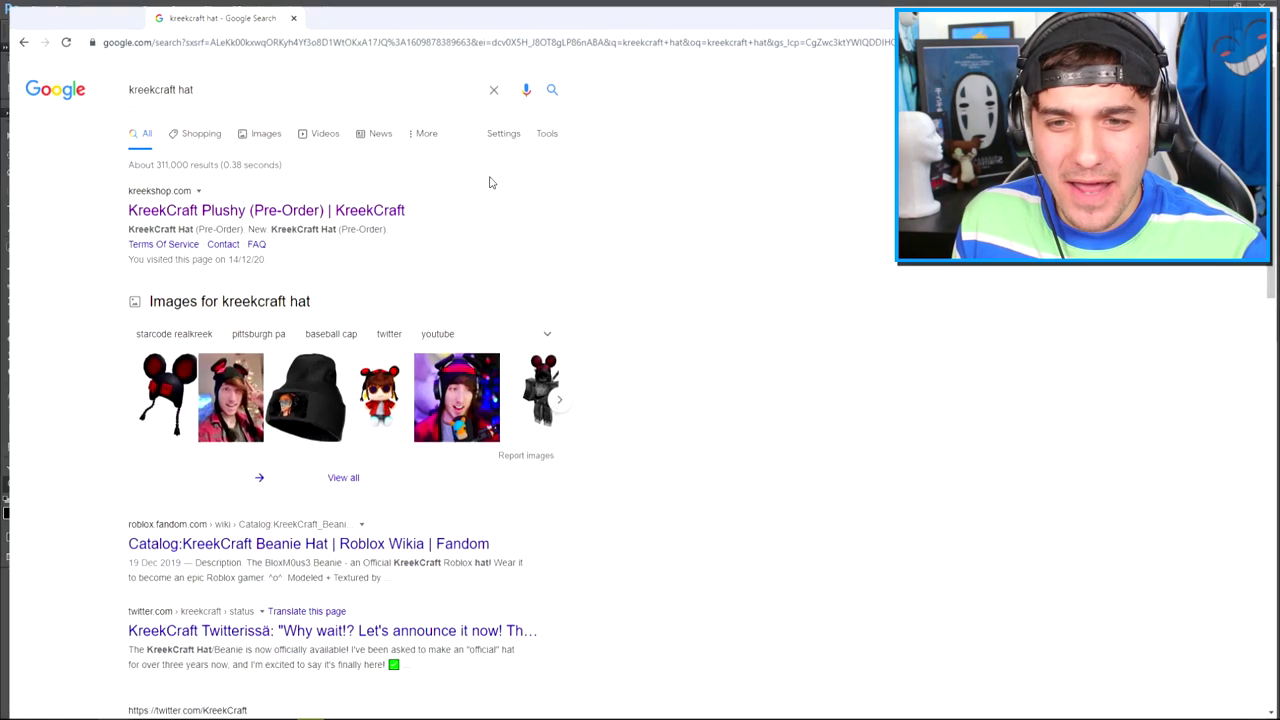
Capture and copy the hat-only mouse beanie image from the kreekshop.com product page
click(225, 210)
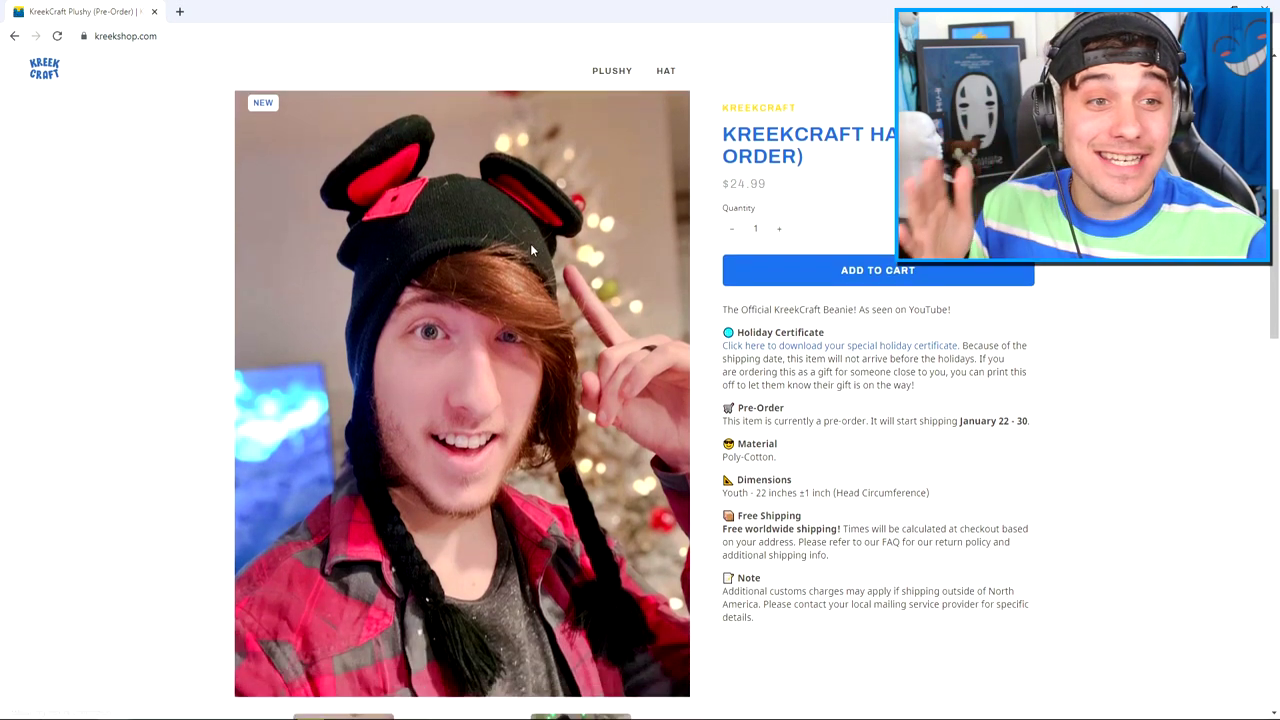
scroll(530, 243, down, 3)
scroll(538, 254, down, 4)
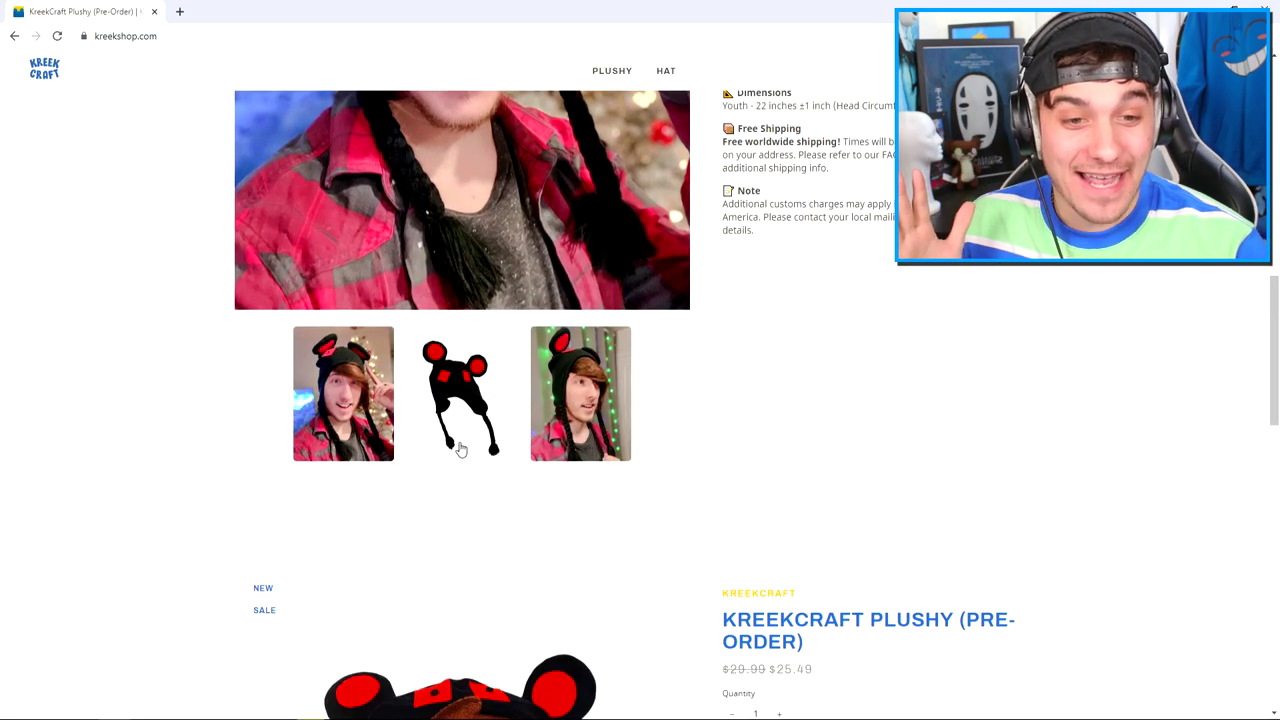
click(478, 383)
scroll(478, 383, up, 4)
key(Print)
drag(260, 88, 633, 425)
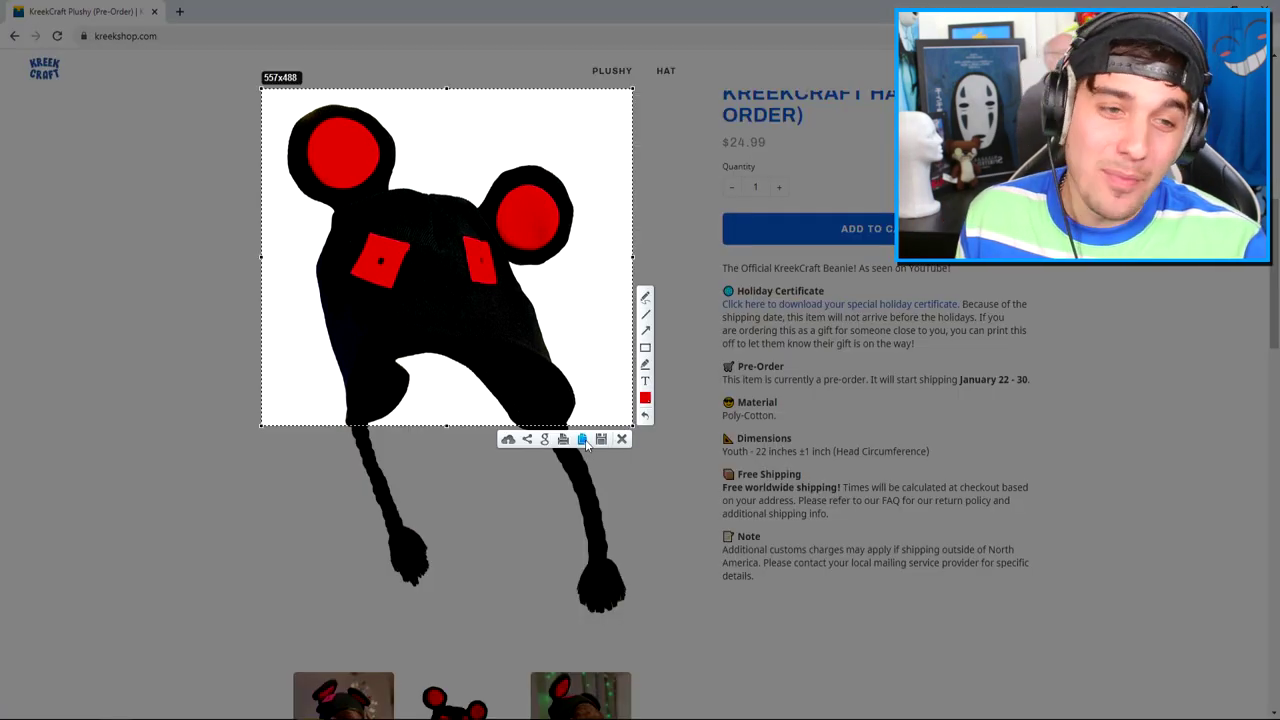
click(582, 439)
key(alt+Tab)
Paste the beanie as a new layer and start tracing its outline with the Pen tool
key(ctrl+v)
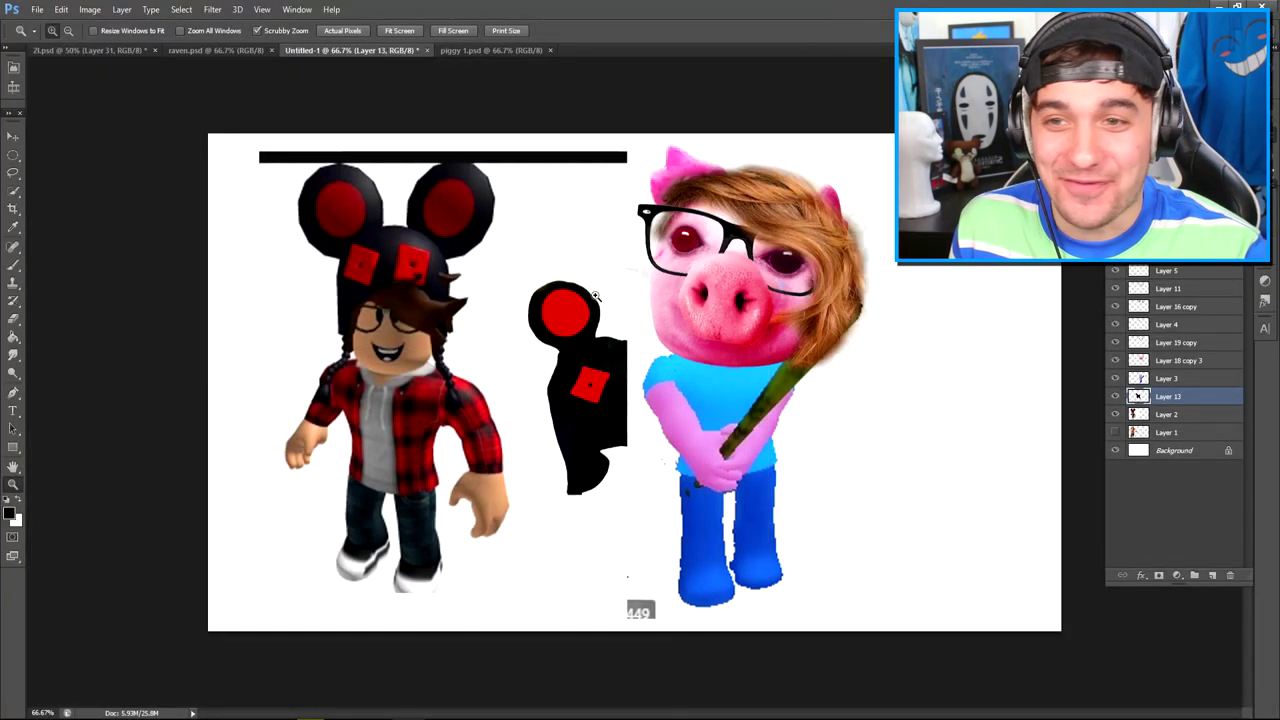
key(v)
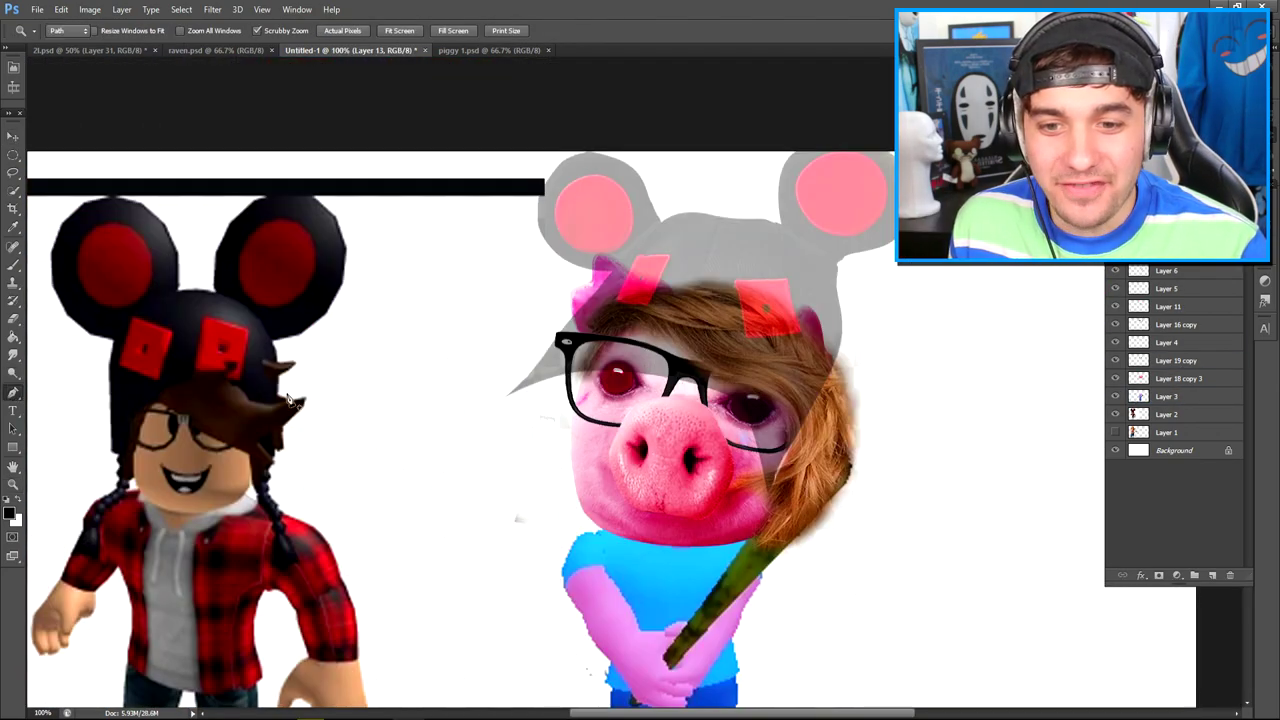
key(p)
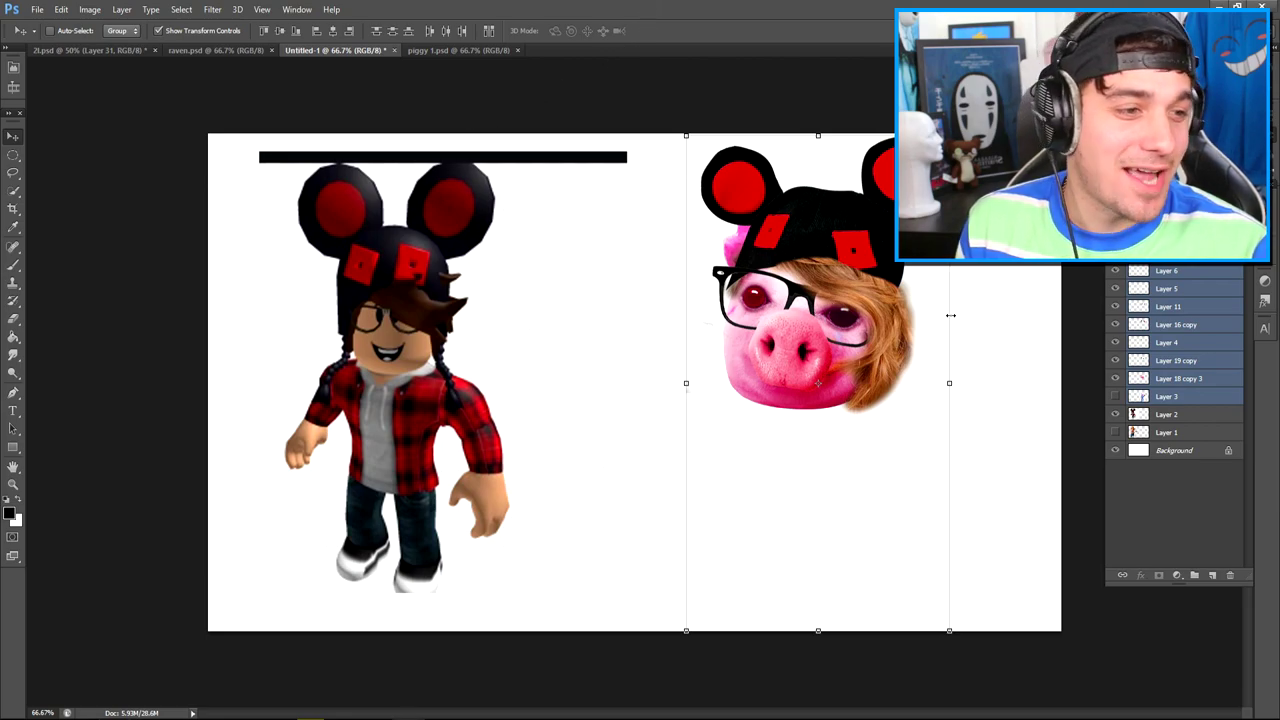
Paste the plaid shirt, resize it onto the pig's torso, and move its layer below the head
click(817, 381)
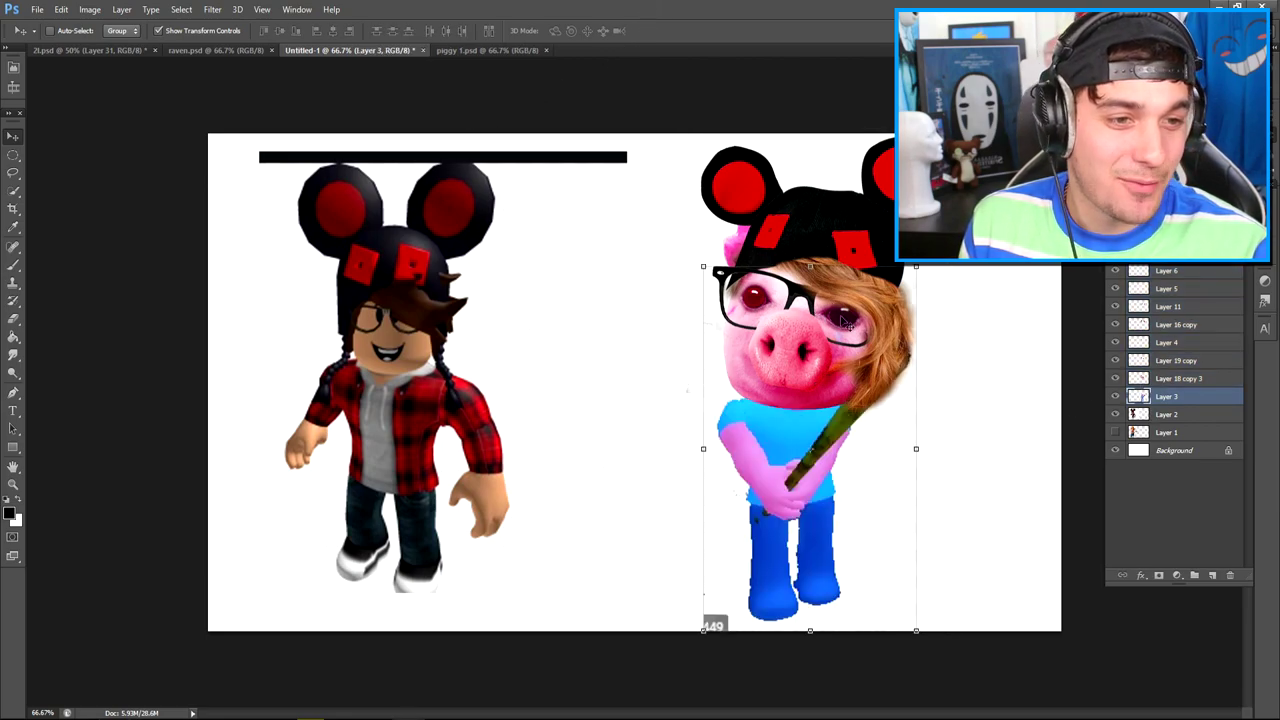
shift+click(1167, 271)
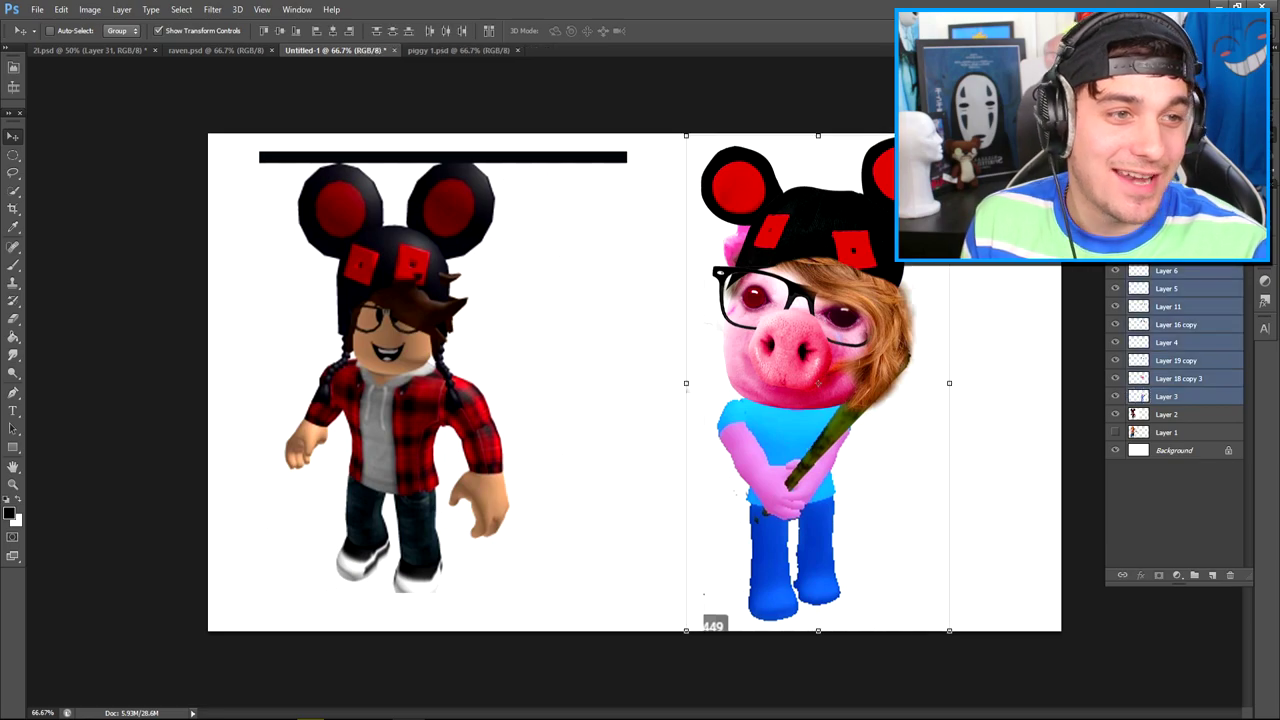
key(ctrl+v)
drag(700, 245, 632, 308)
drag(560, 400, 790, 410)
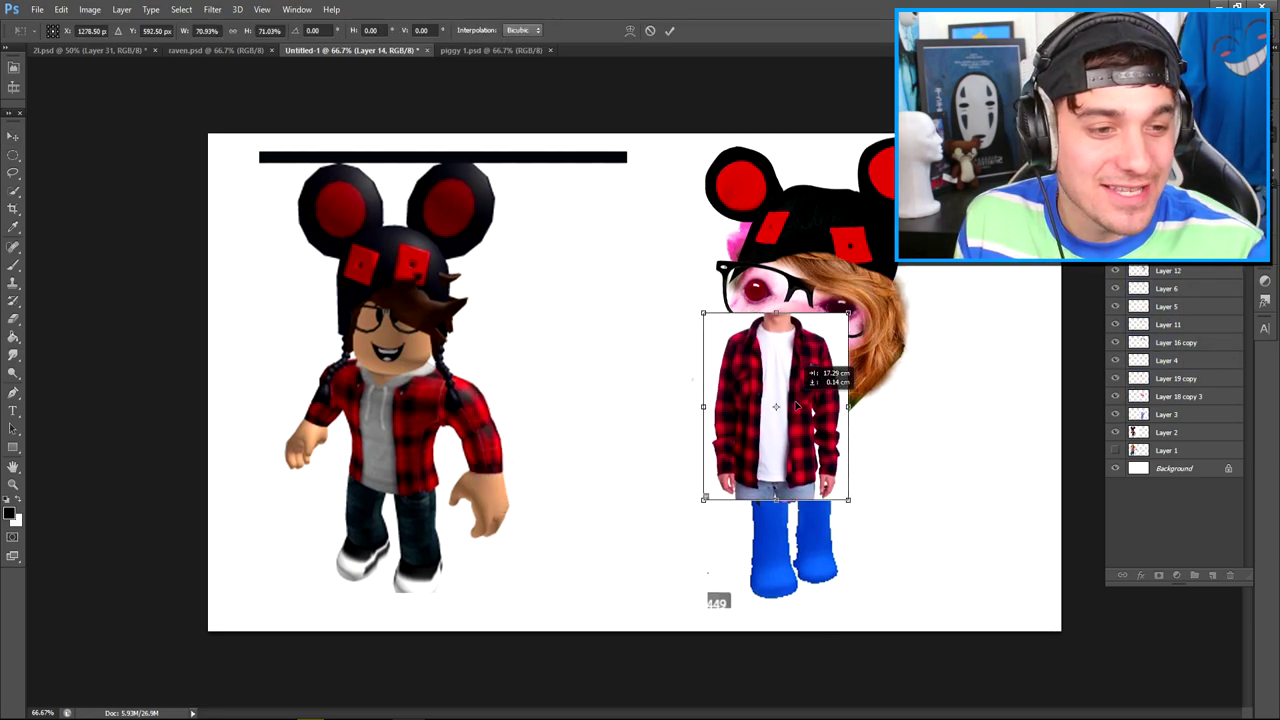
click(670, 35)
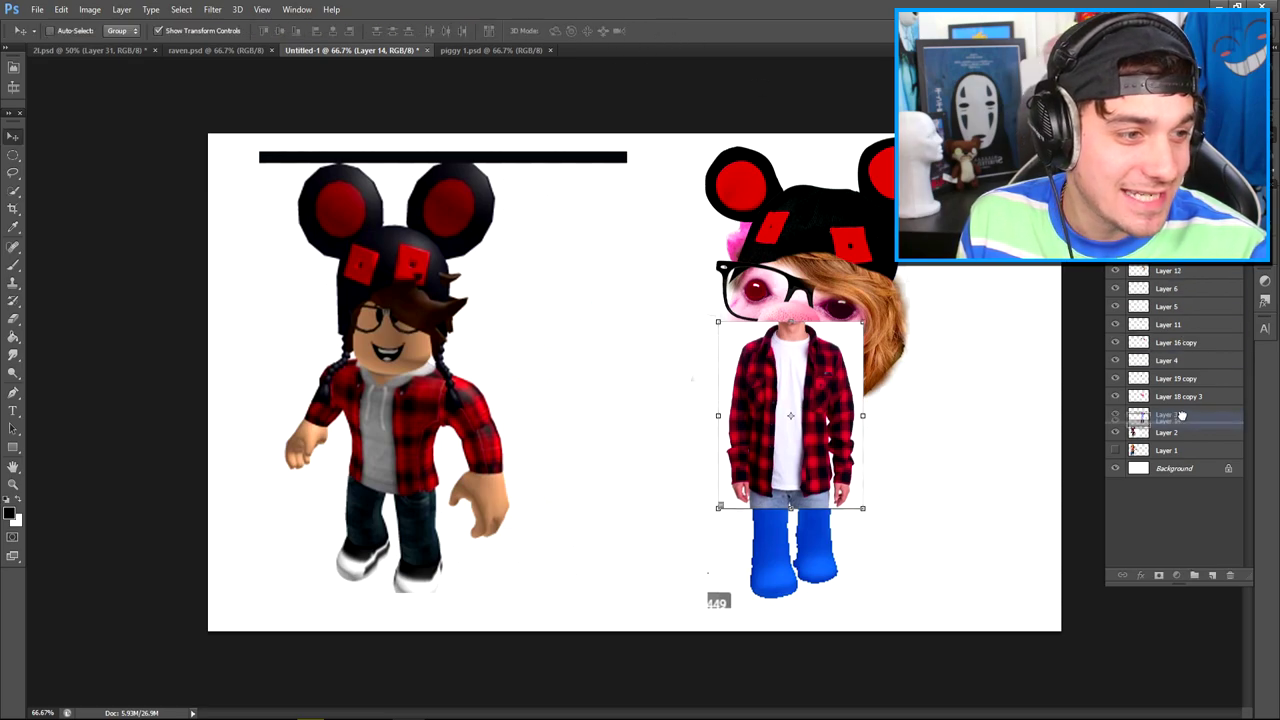
drag(1167, 271, 1167, 396)
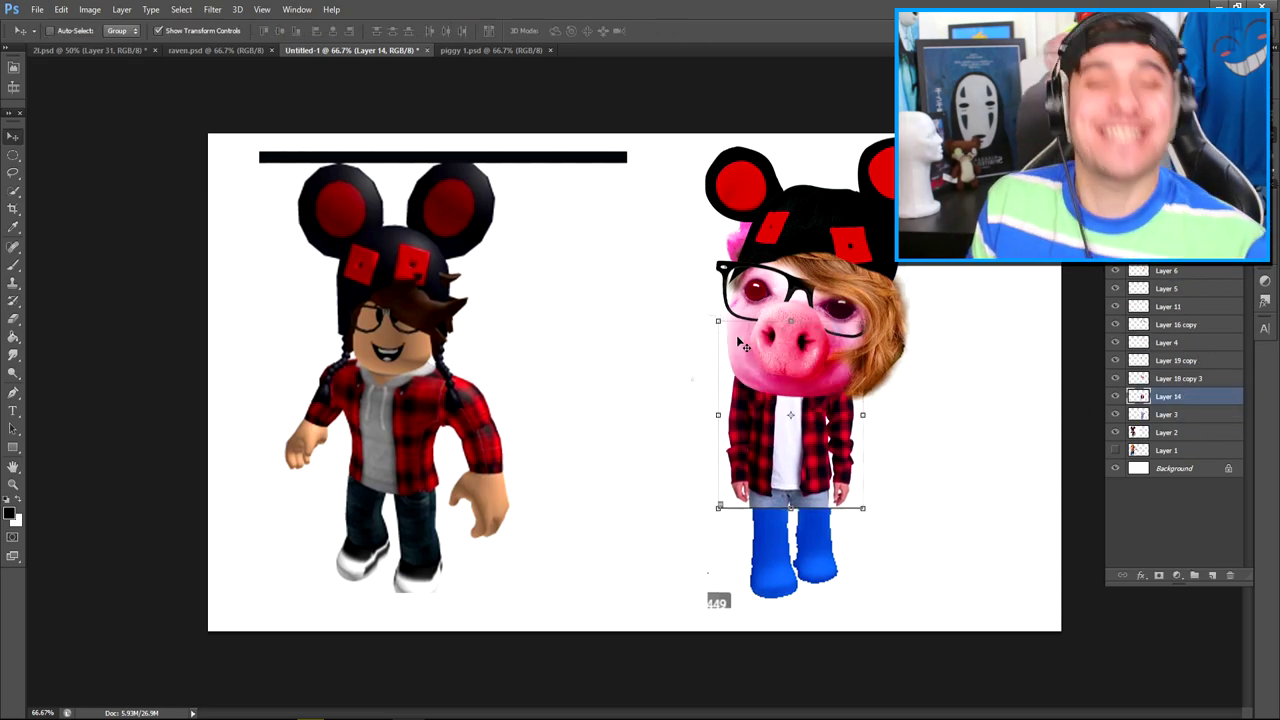
click(670, 35)
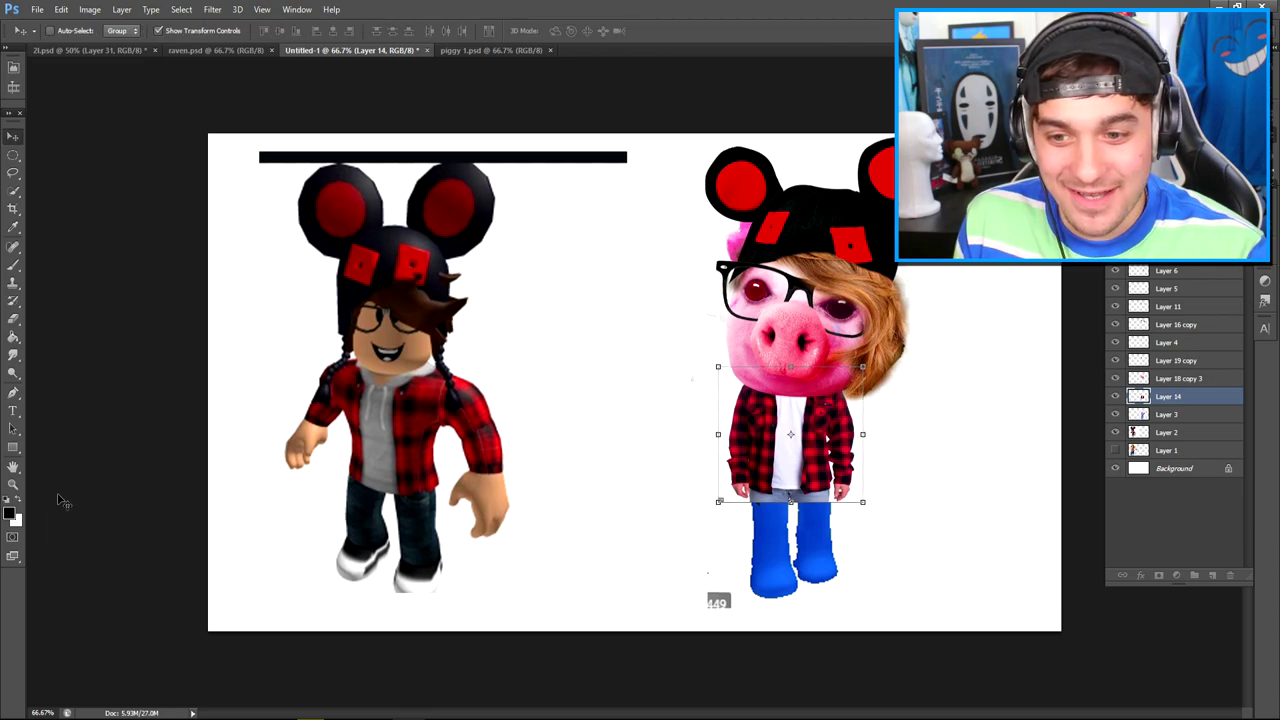
Pen-trace the shirt's outline and remove its white background
key(z)
click(790, 420)
click(720, 420)
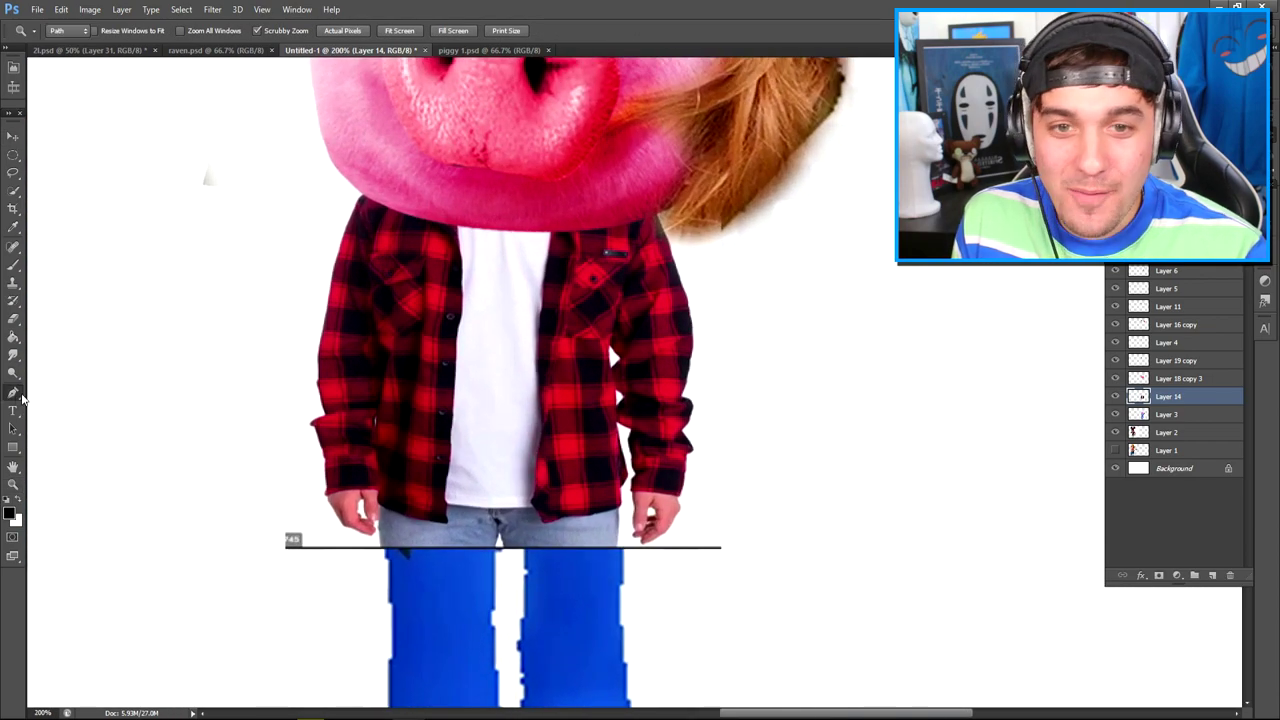
key(p)
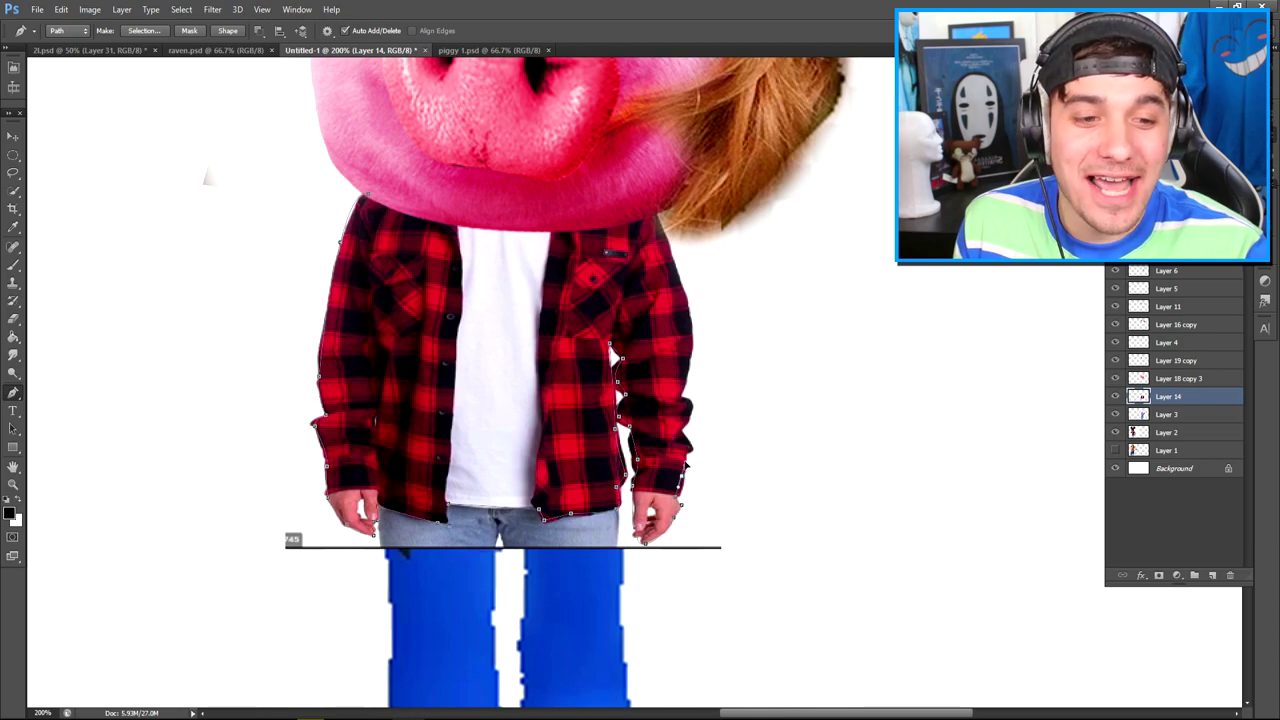
key(Return)
key(z)
key(ctrl+0)
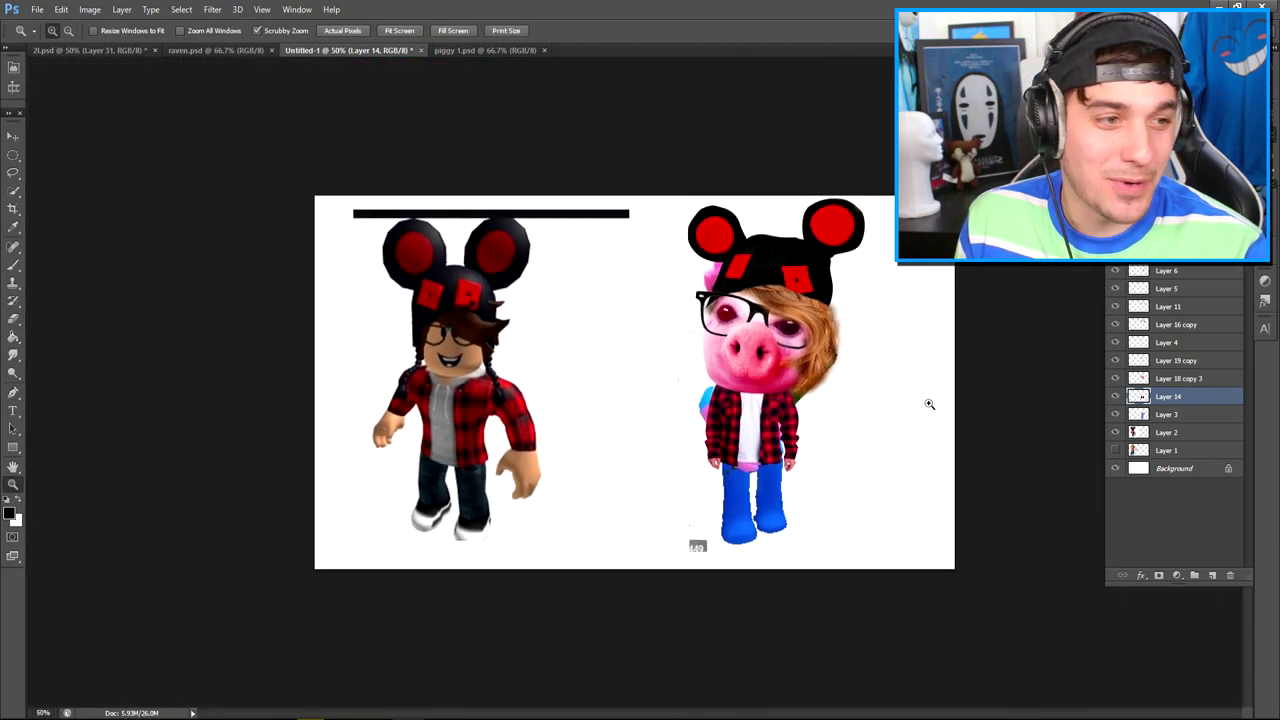
Check the shirt by hiding and reshowing the pig's legs, then paste the baseball bat
drag(1116, 452, 1116, 415)
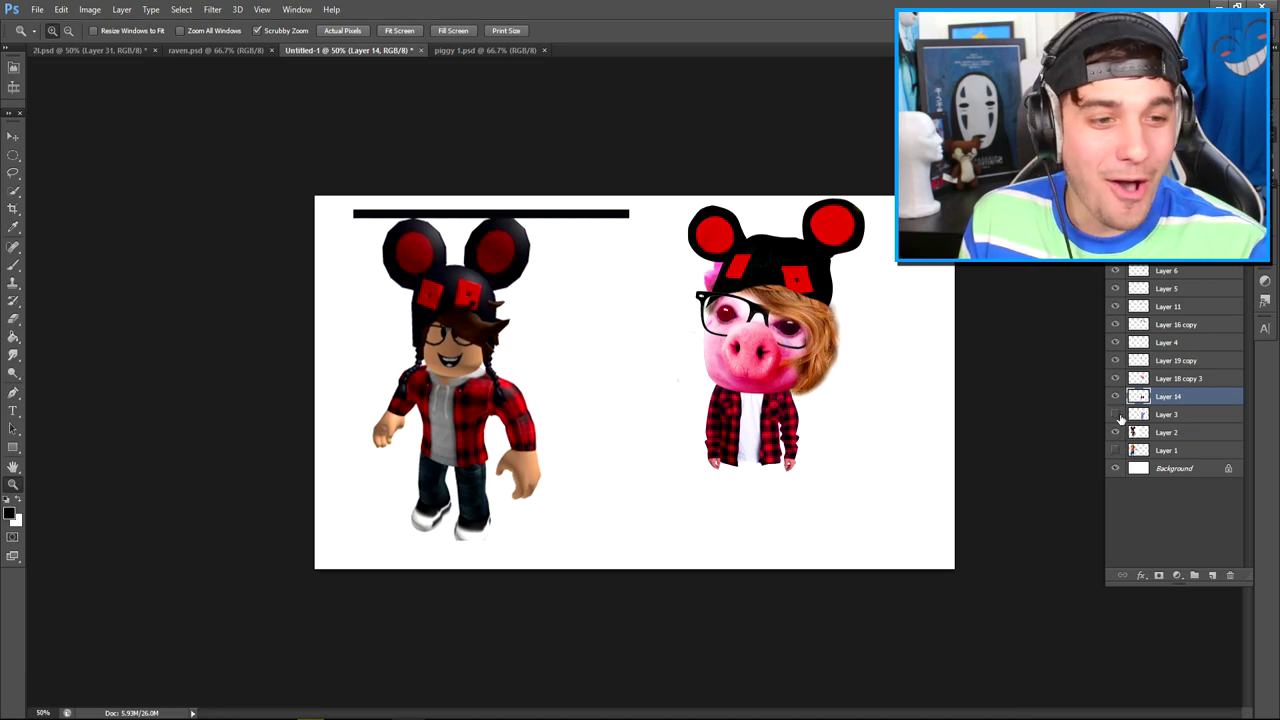
click(1116, 414)
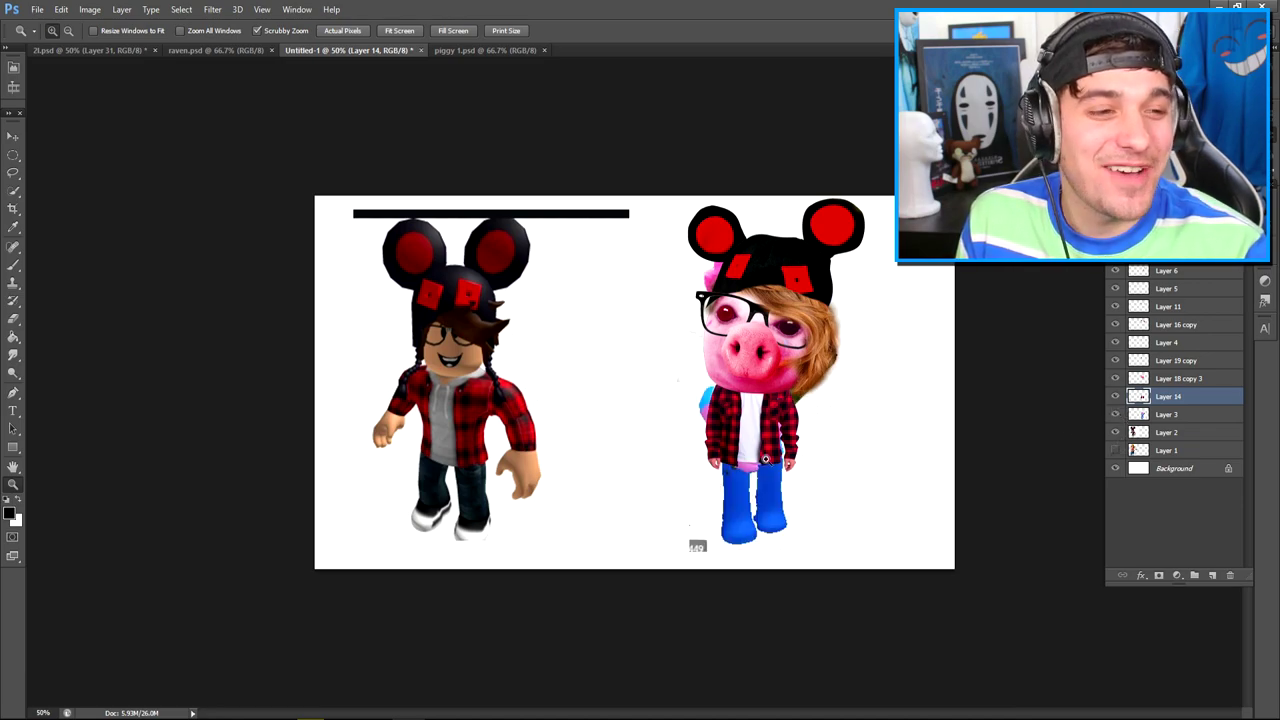
drag(766, 460, 860, 468)
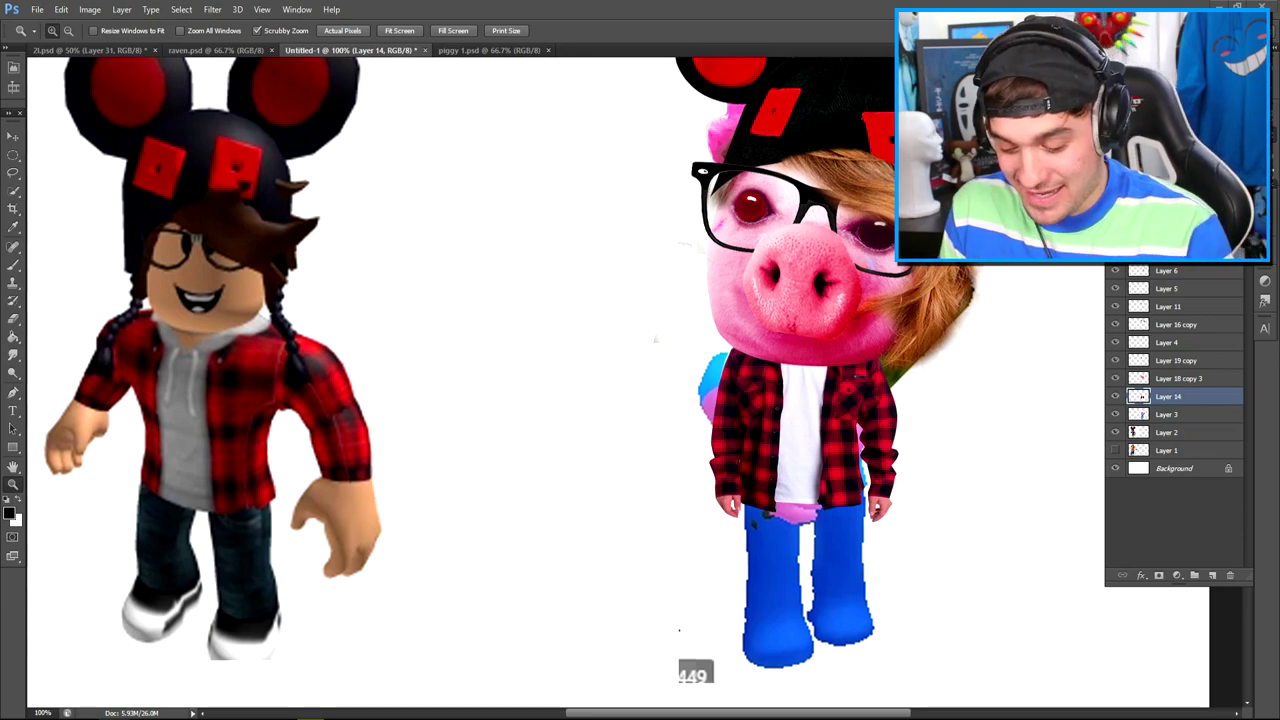
key(ctrl+v)
Pen-trace the hand gripping the bat and delete the white paper around it
click(15, 485)
drag(740, 500, 820, 505)
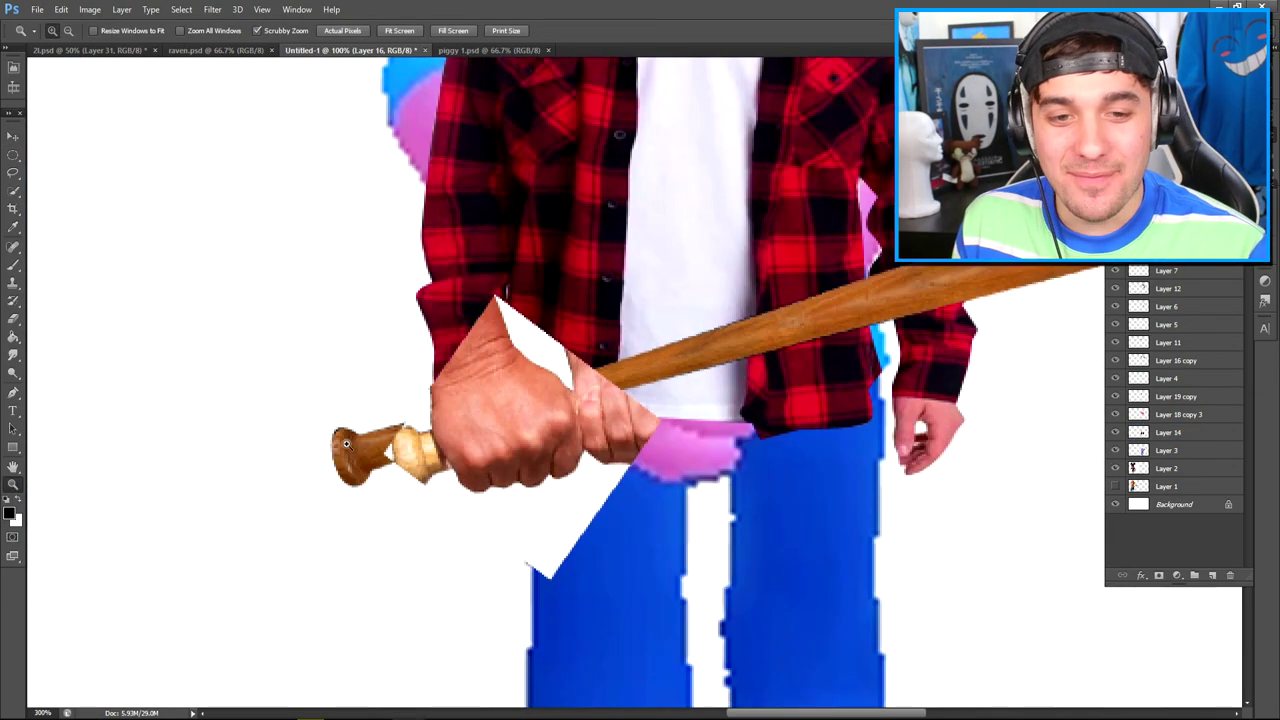
drag(600, 450, 450, 445)
click(14, 397)
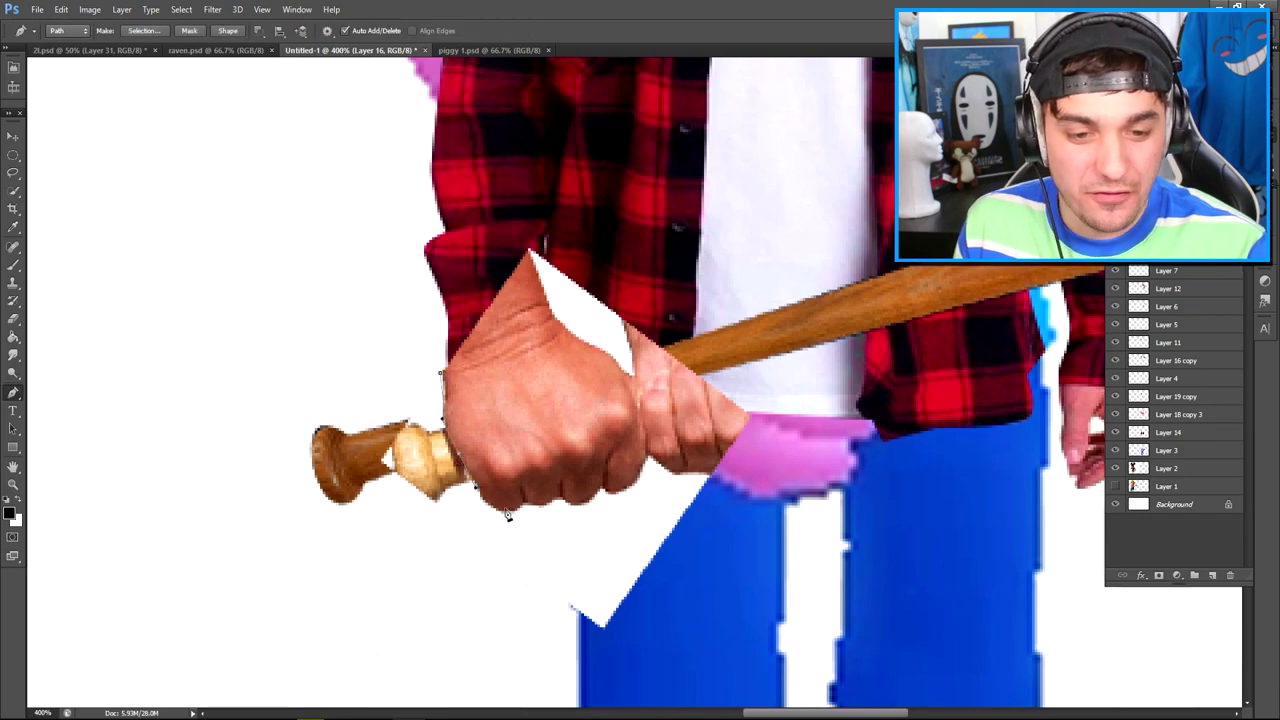
right_click(442, 376)
click(628, 433)
key(Return)
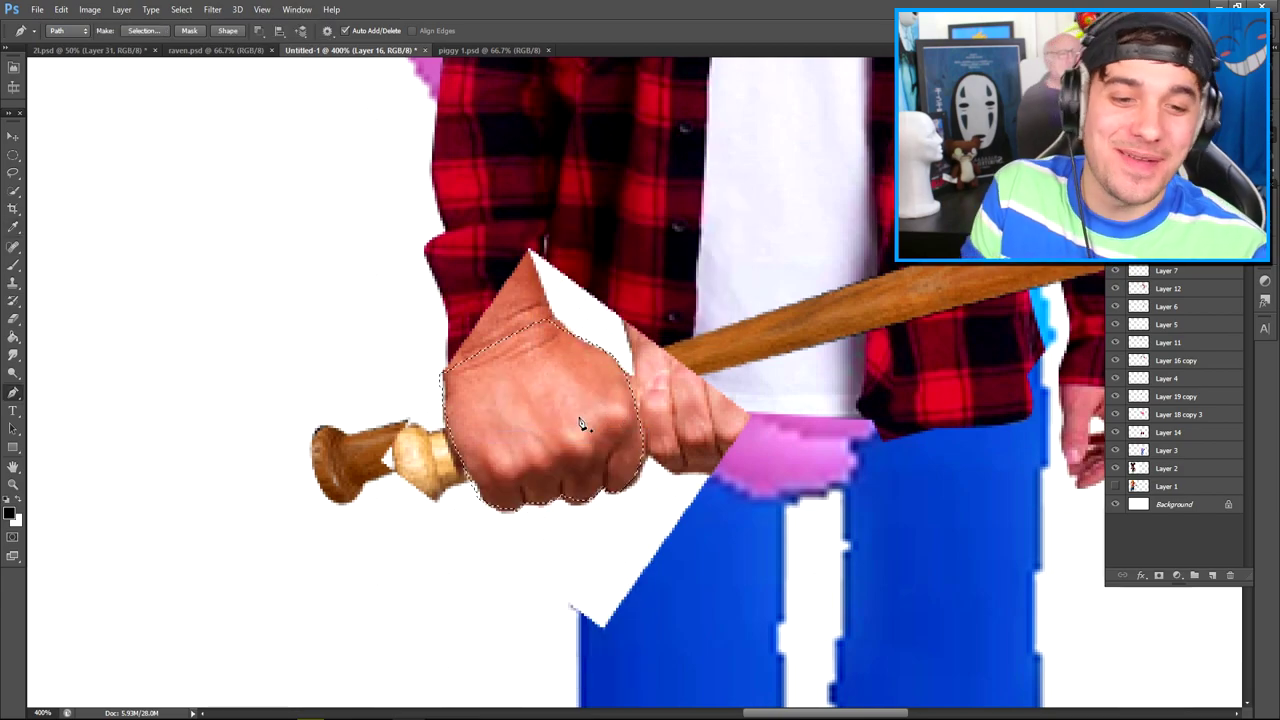
key(ctrl+shift+i)
key(Delete)
key(ctrl+d)
Paste a second hand on the bat, rotated and shrunk to fit, then paste the jeans photo
key(l)
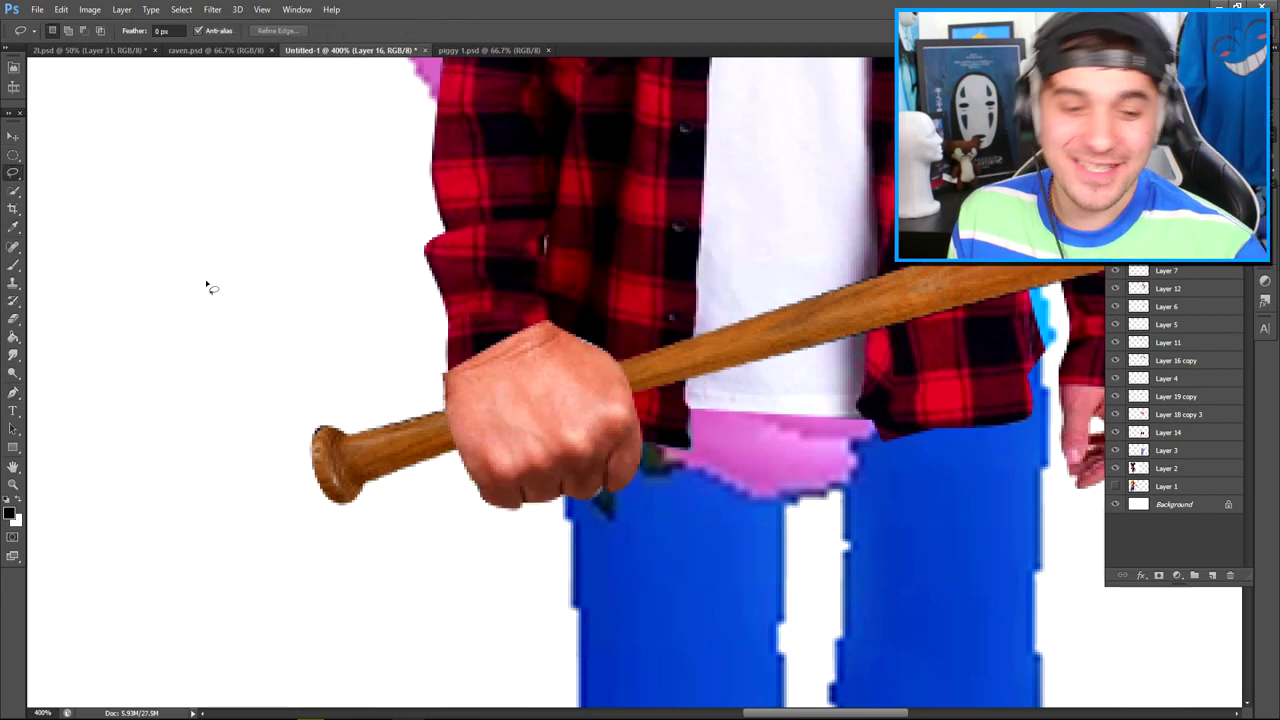
key(ctrl+minus)
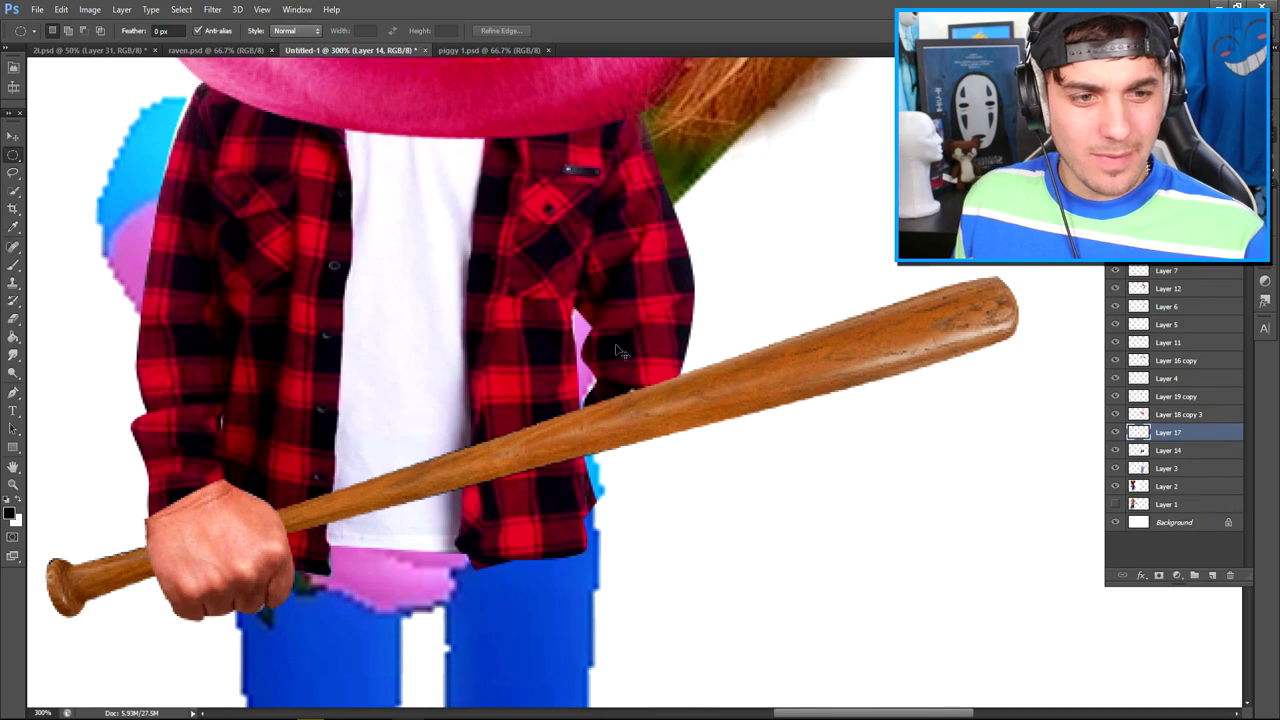
key(ctrl+v)
key(ctrl+t)
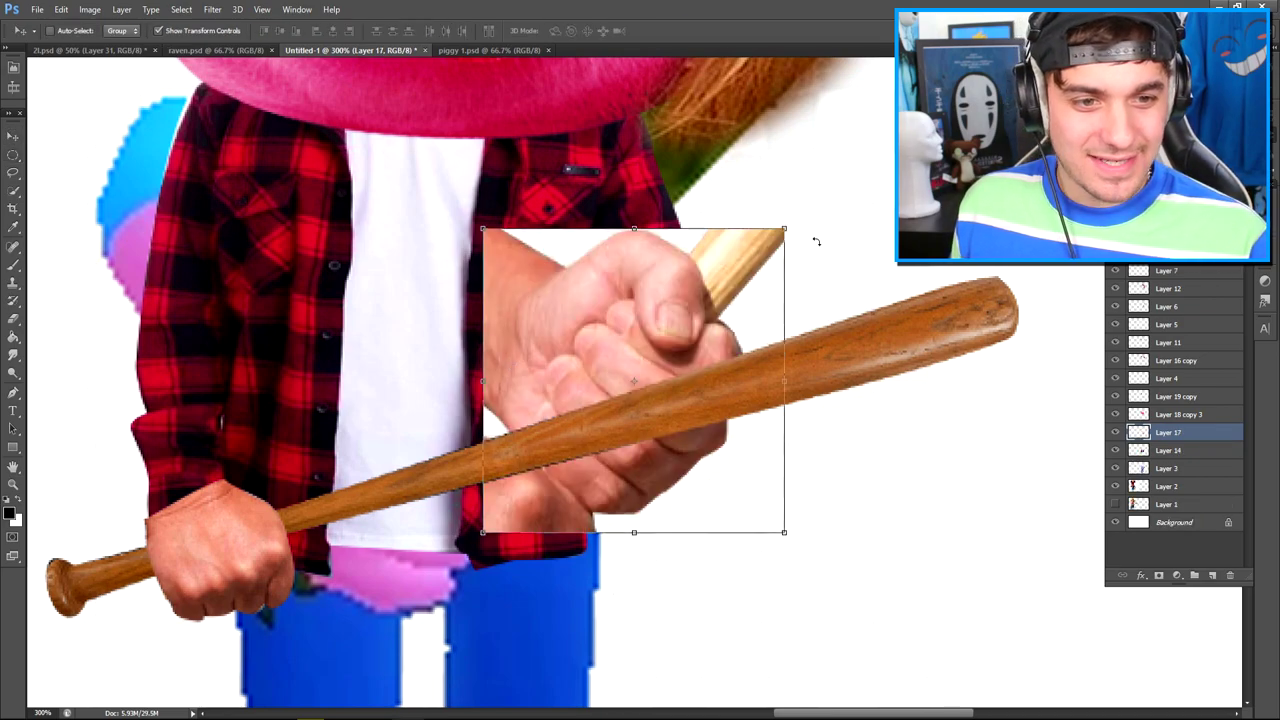
drag(800, 235, 850, 380)
drag(745, 487, 708, 425)
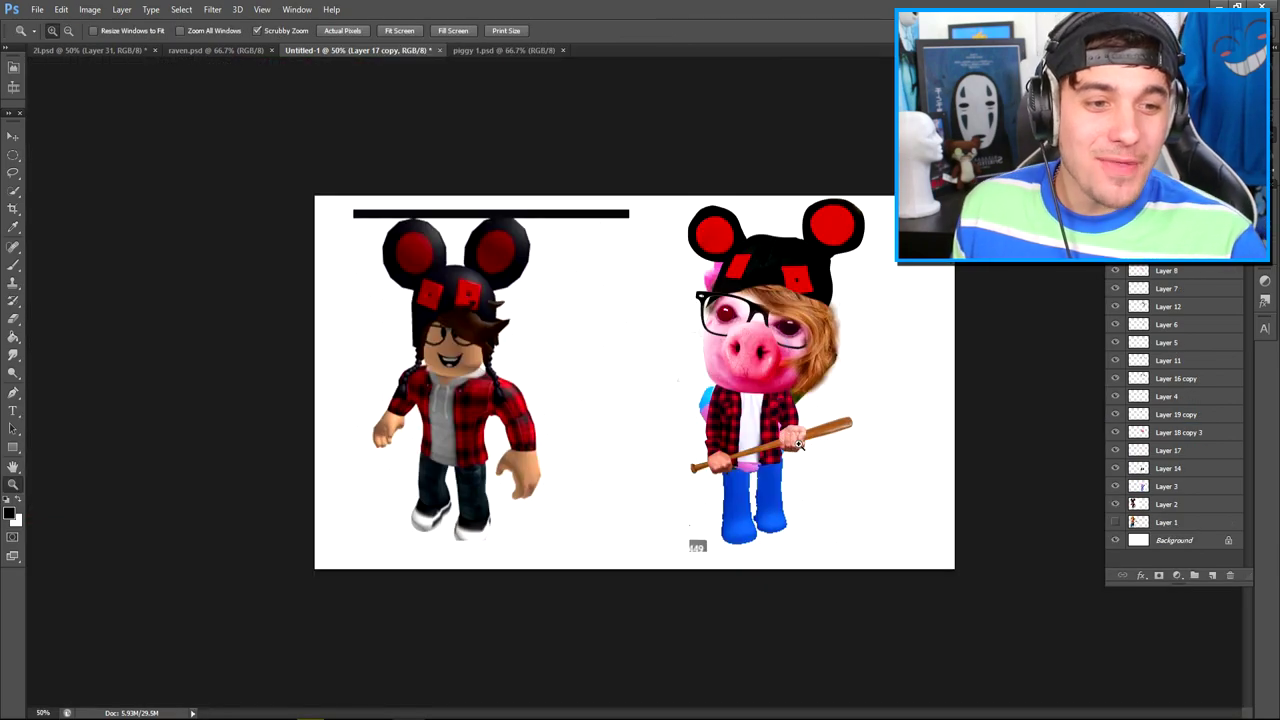
drag(800, 445, 815, 472)
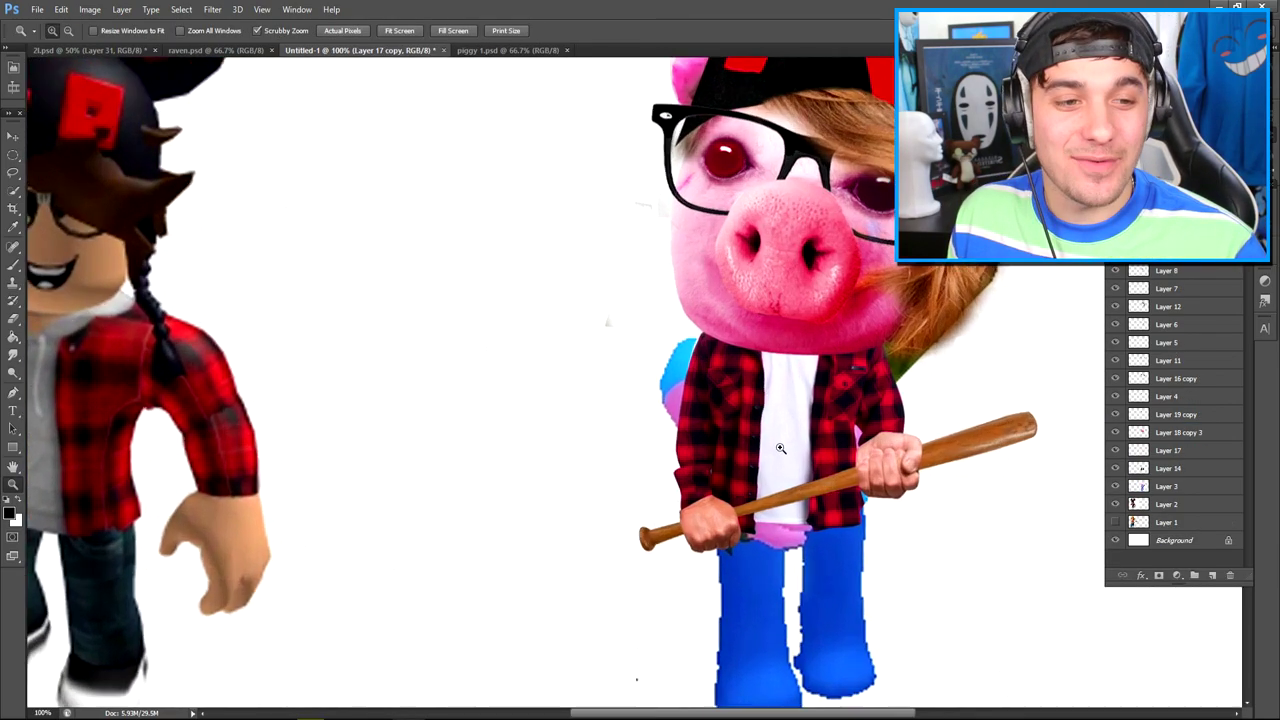
mouse_move(778, 478)
mouse_down()
mouse_move(800, 478)
mouse_move(740, 478)
mouse_up()
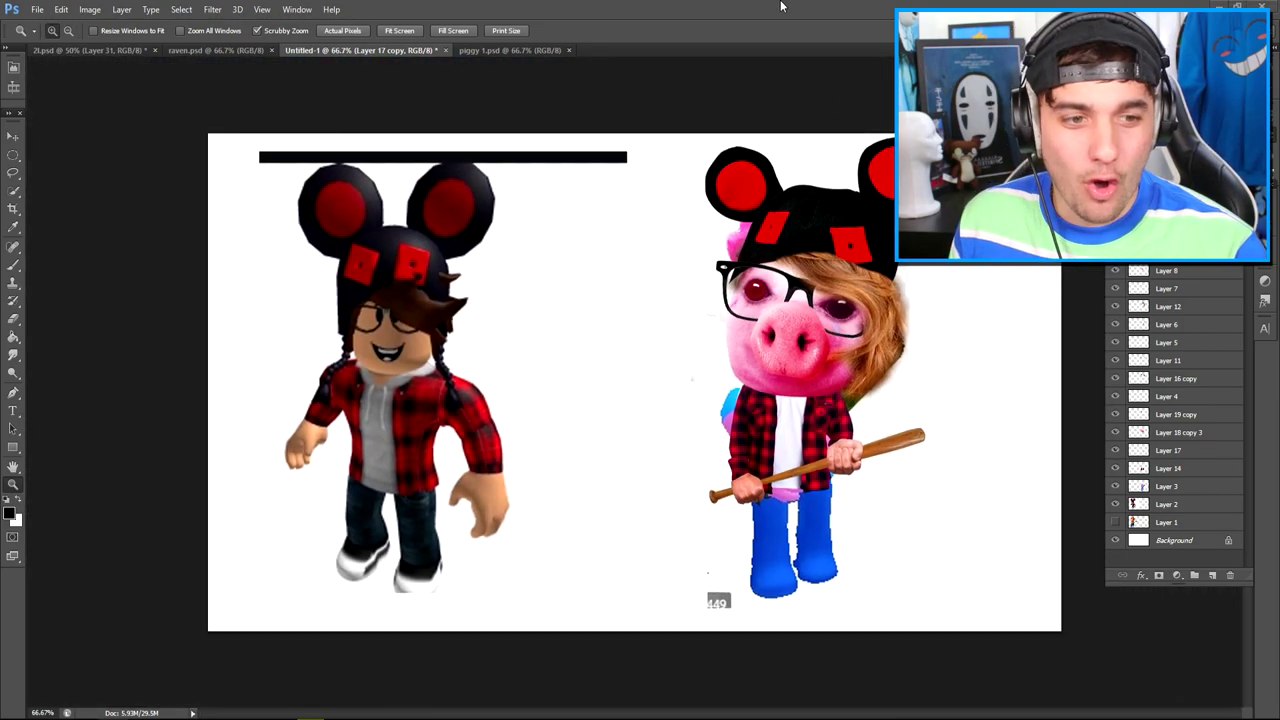
key(ctrl+v)
Move the jeans left and squash their top portion downward
key(v)
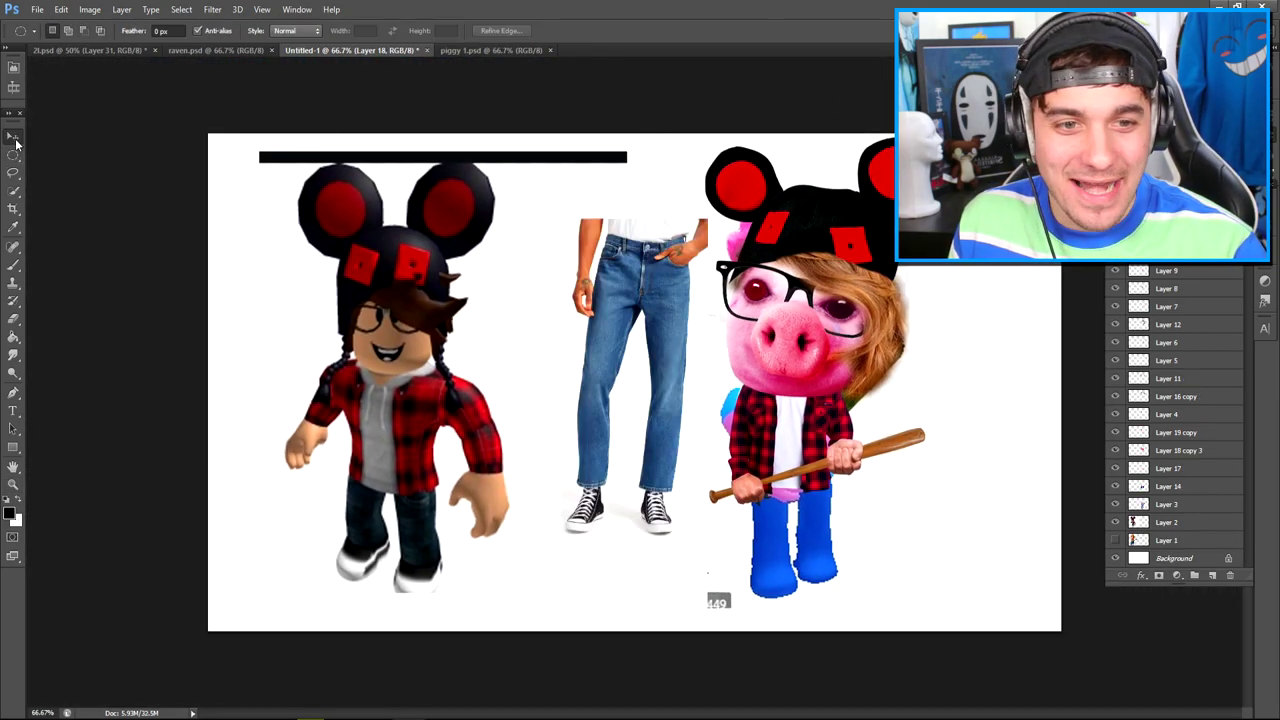
drag(630, 370, 580, 395)
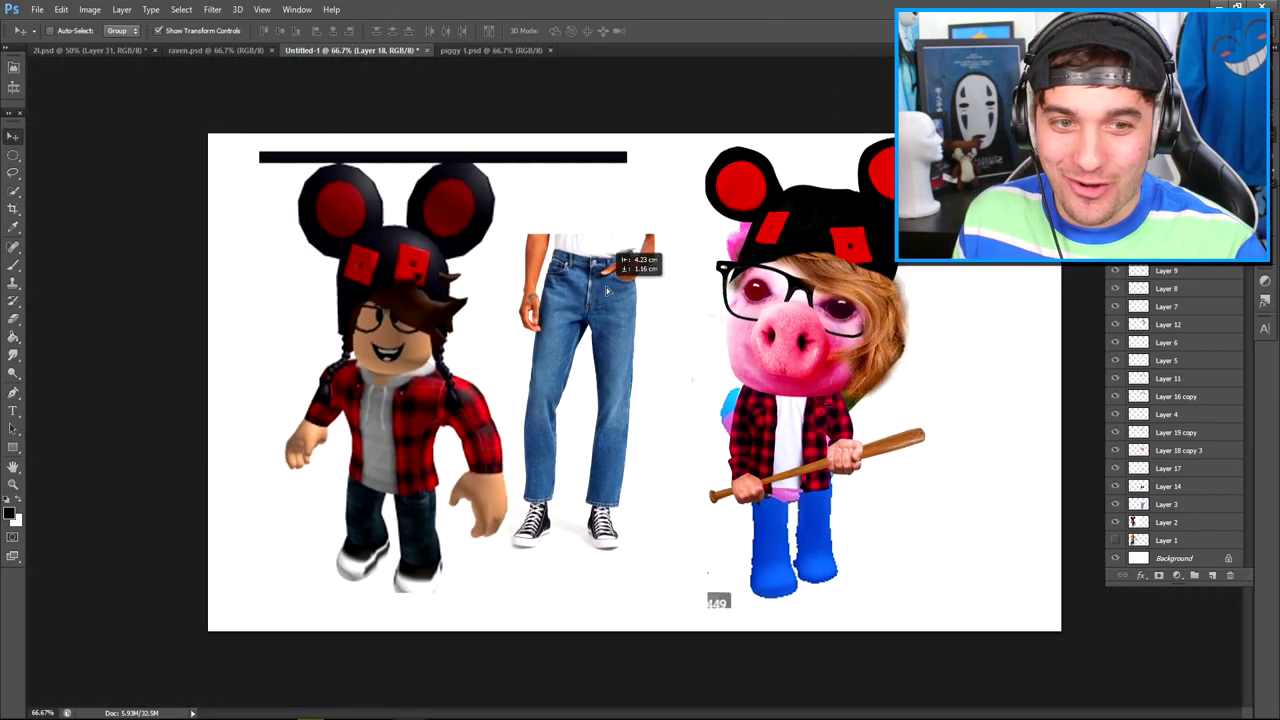
click(14, 158)
drag(669, 385, 482, 197)
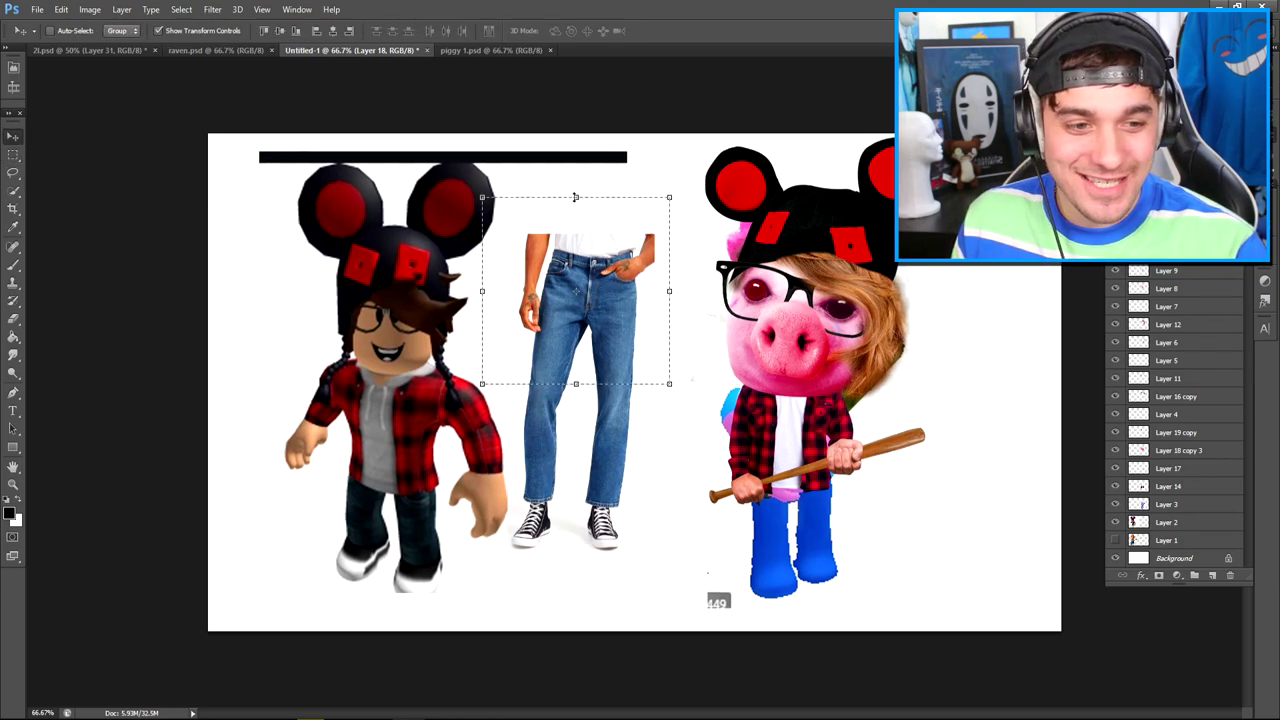
key(ctrl+t)
drag(575, 197, 575, 276)
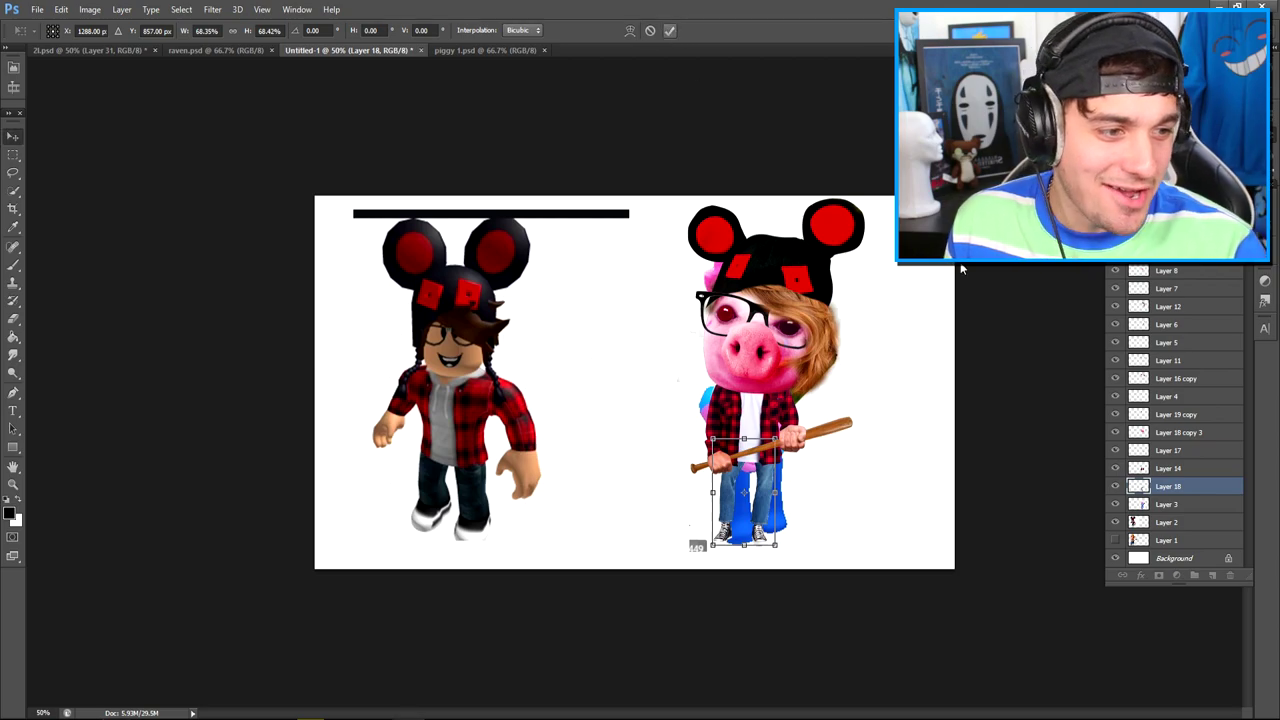
key(Return)
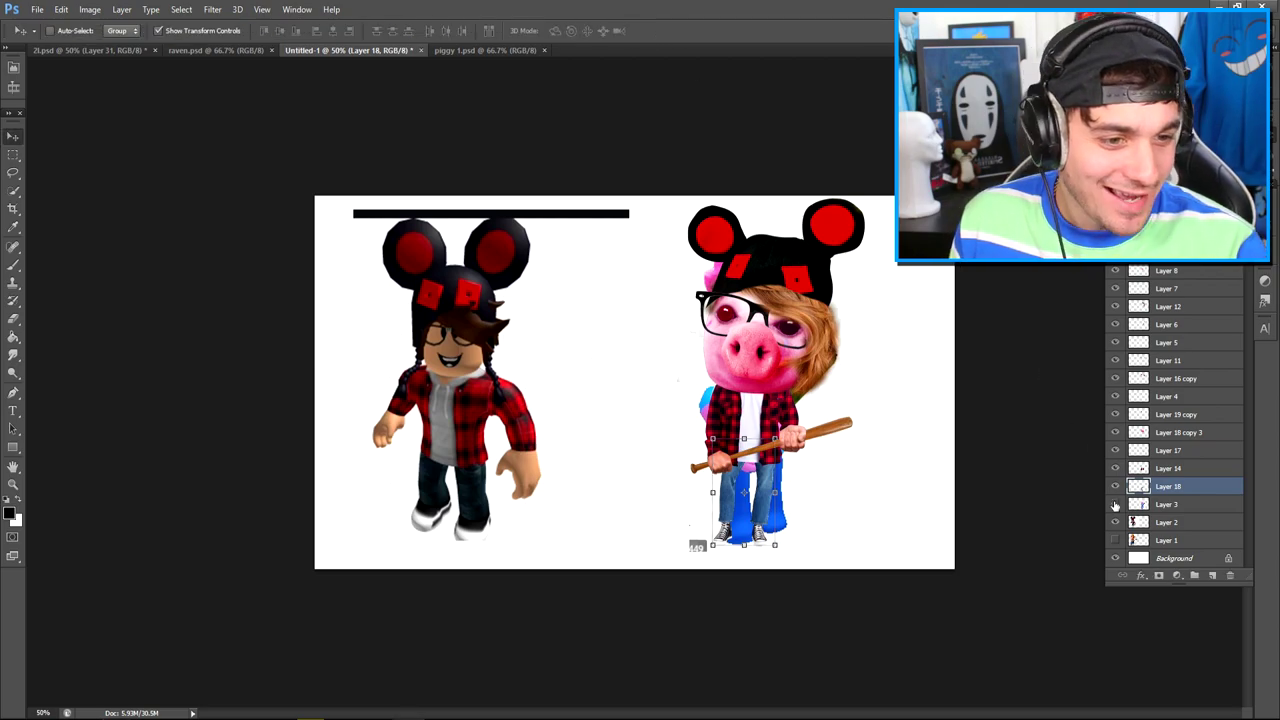
Move the jeans to the canvas middle and stretch the left leg wider
click(13, 484)
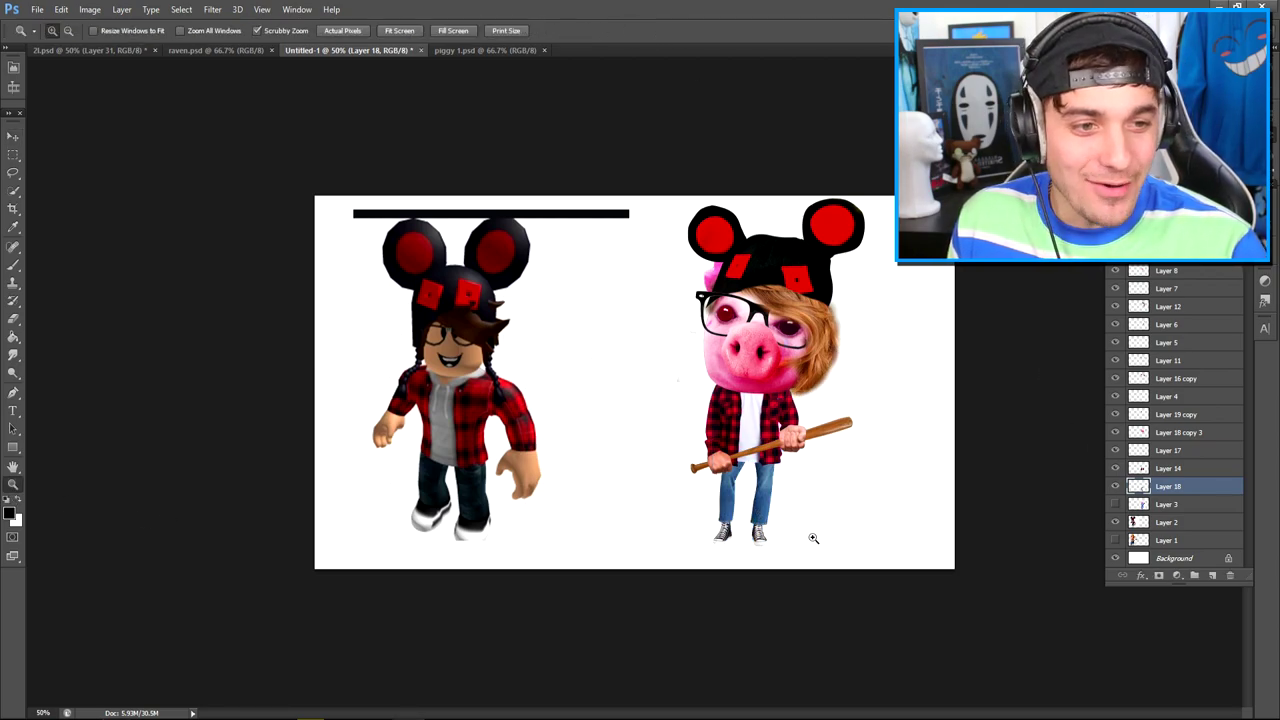
click(780, 530)
drag(810, 550, 755, 520)
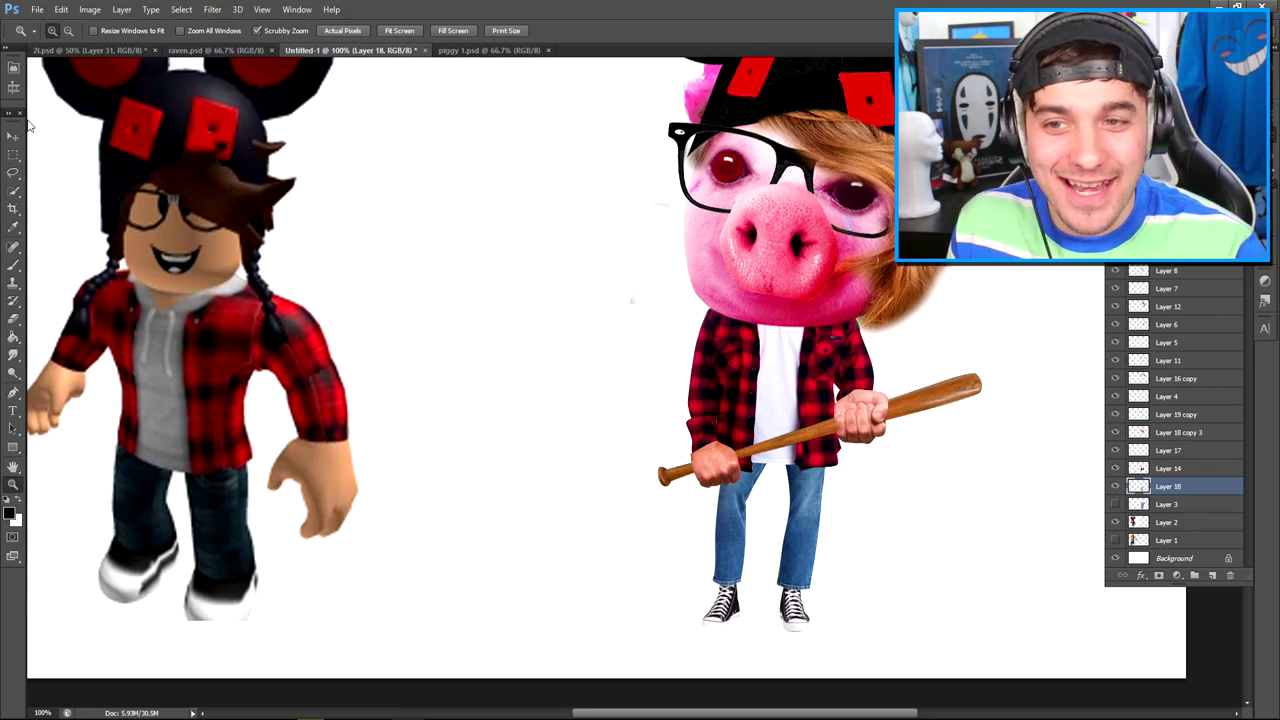
key(v)
drag(765, 525, 512, 460)
key(m)
drag(375, 305, 510, 595)
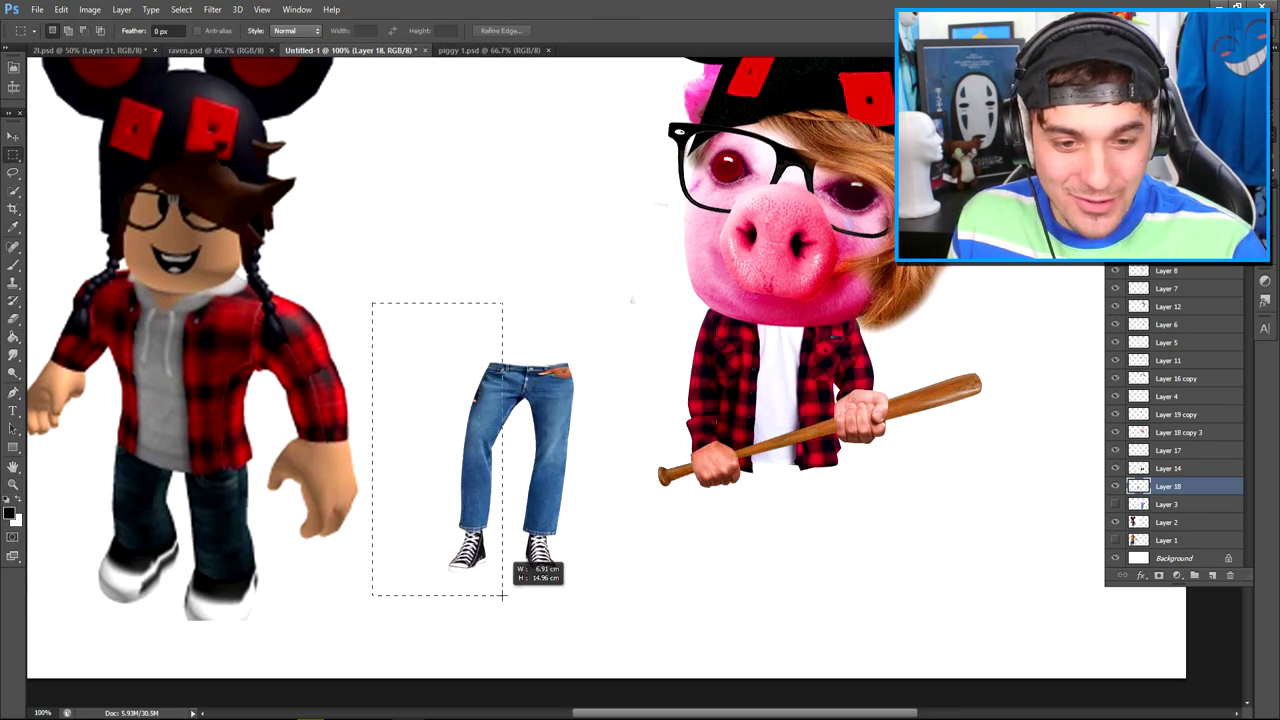
click(16, 138)
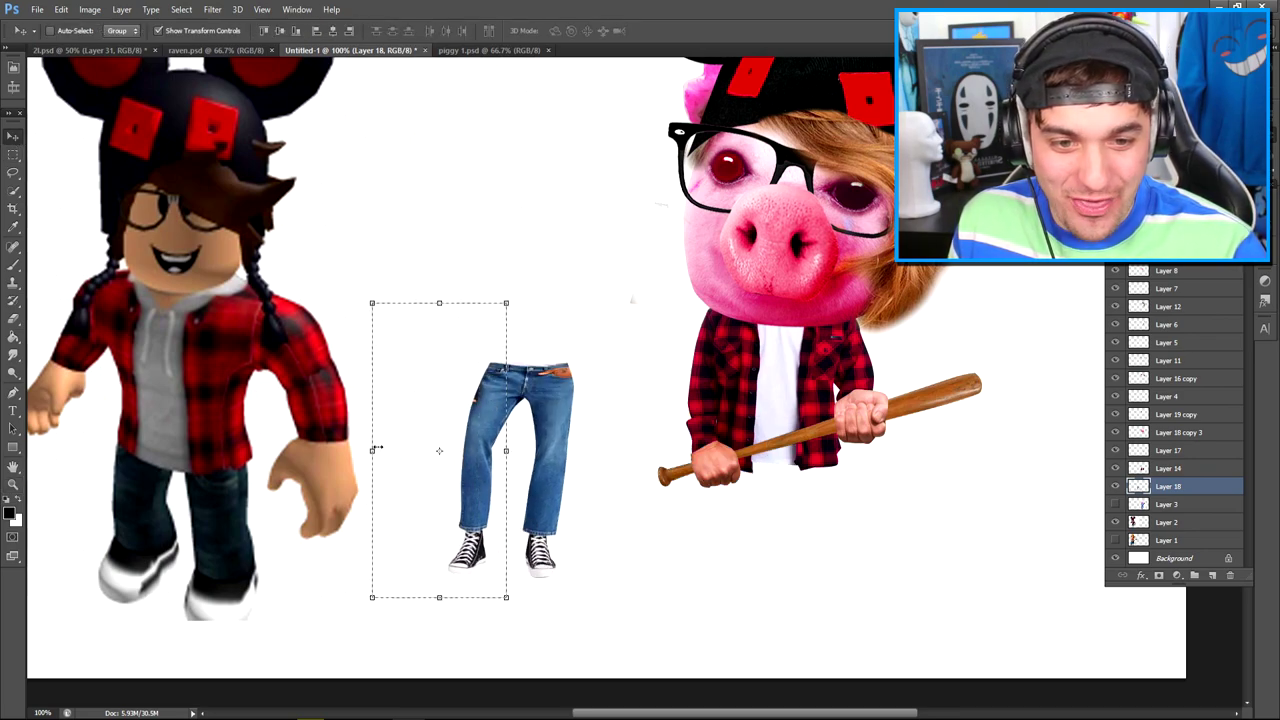
drag(370, 450, 316, 450)
click(668, 31)
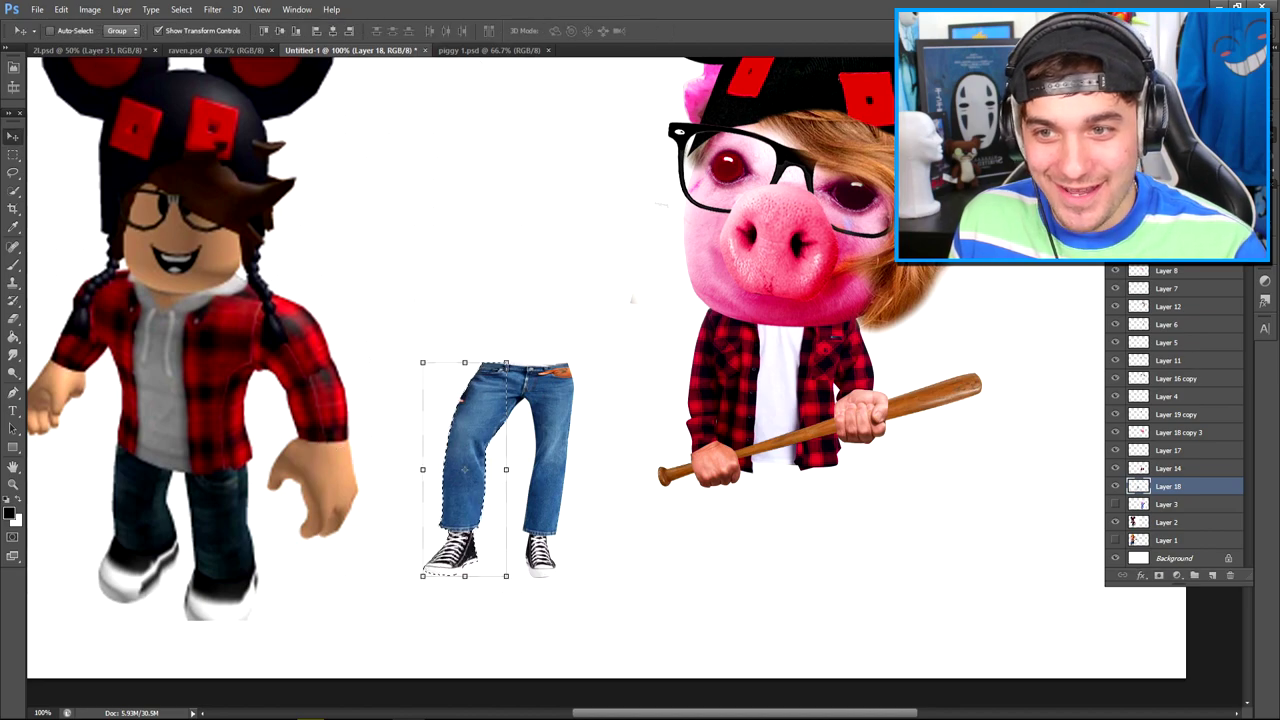
Move the jeans under the pig's shirt and resize them to fit its body
key(m)
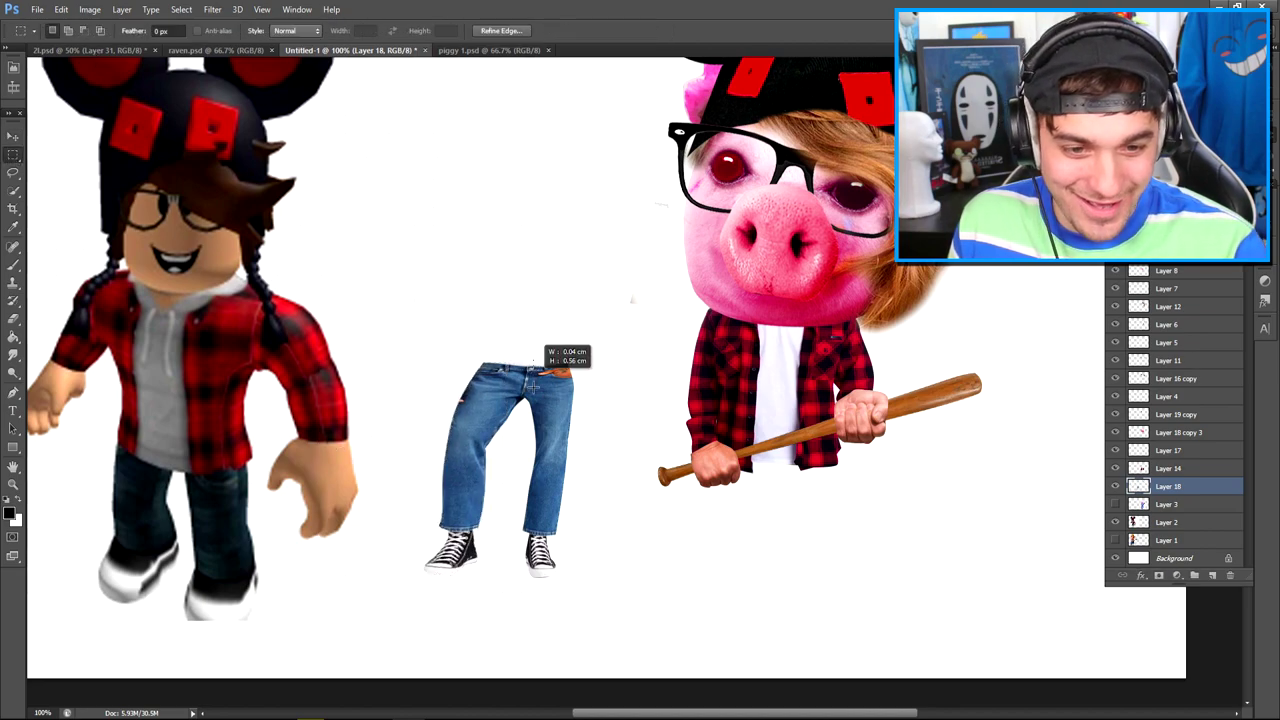
drag(522, 357, 624, 624)
key(v)
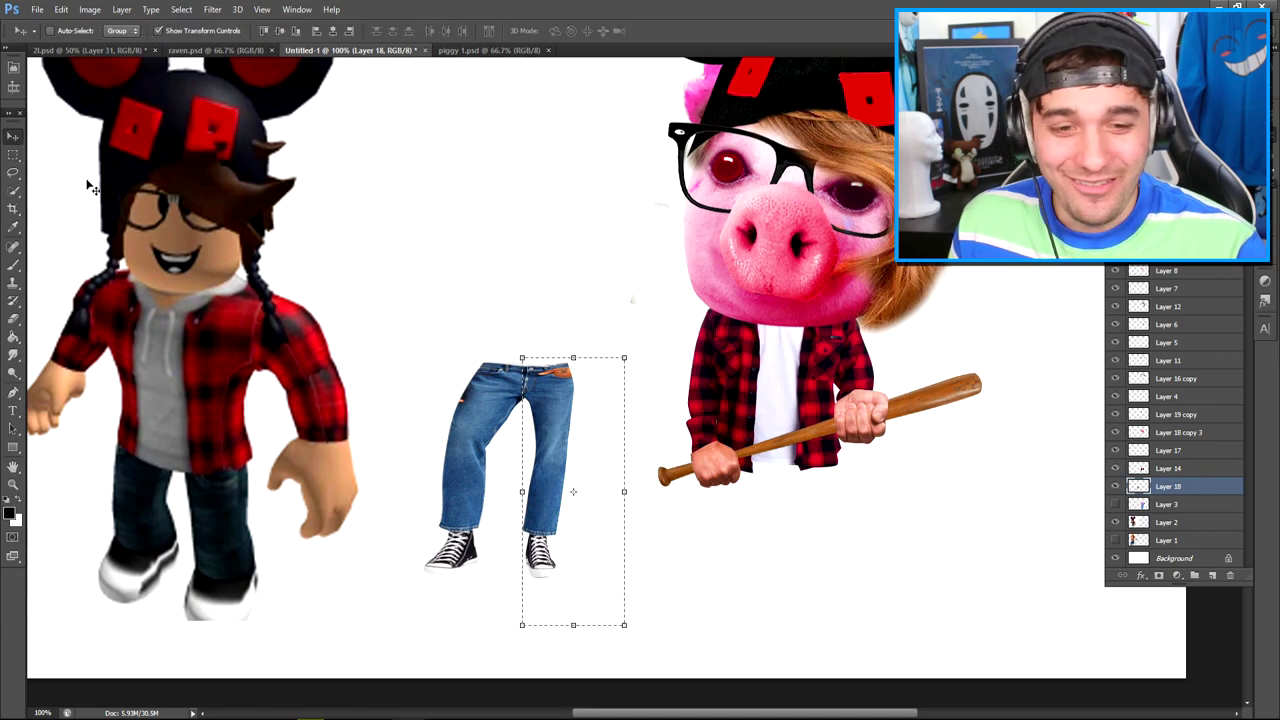
drag(548, 470, 745, 530)
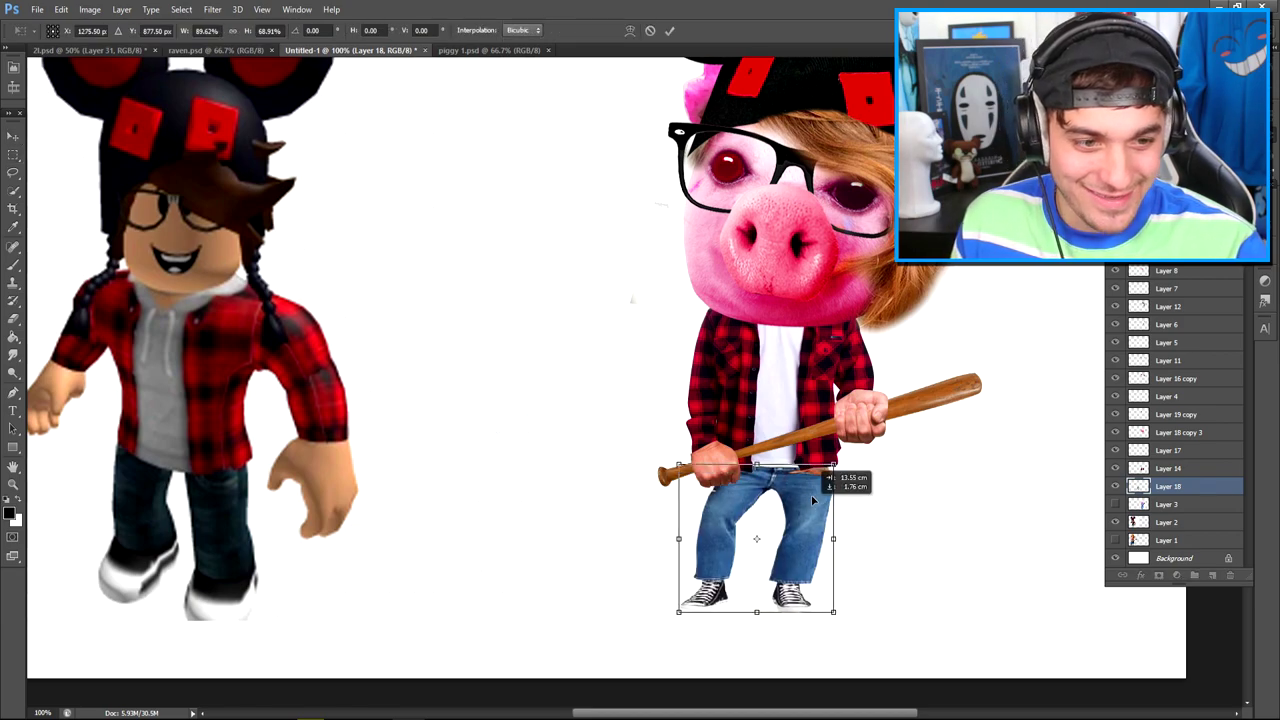
drag(850, 450, 836, 462)
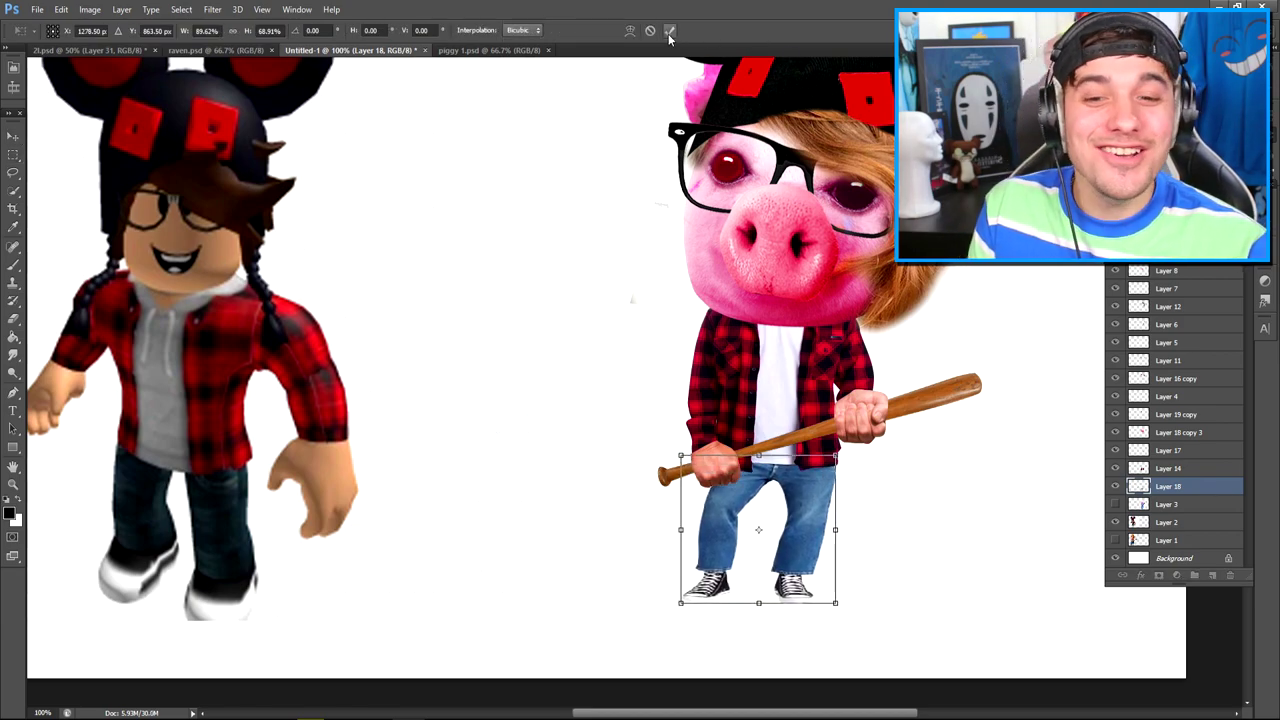
key(Return)
click(14, 486)
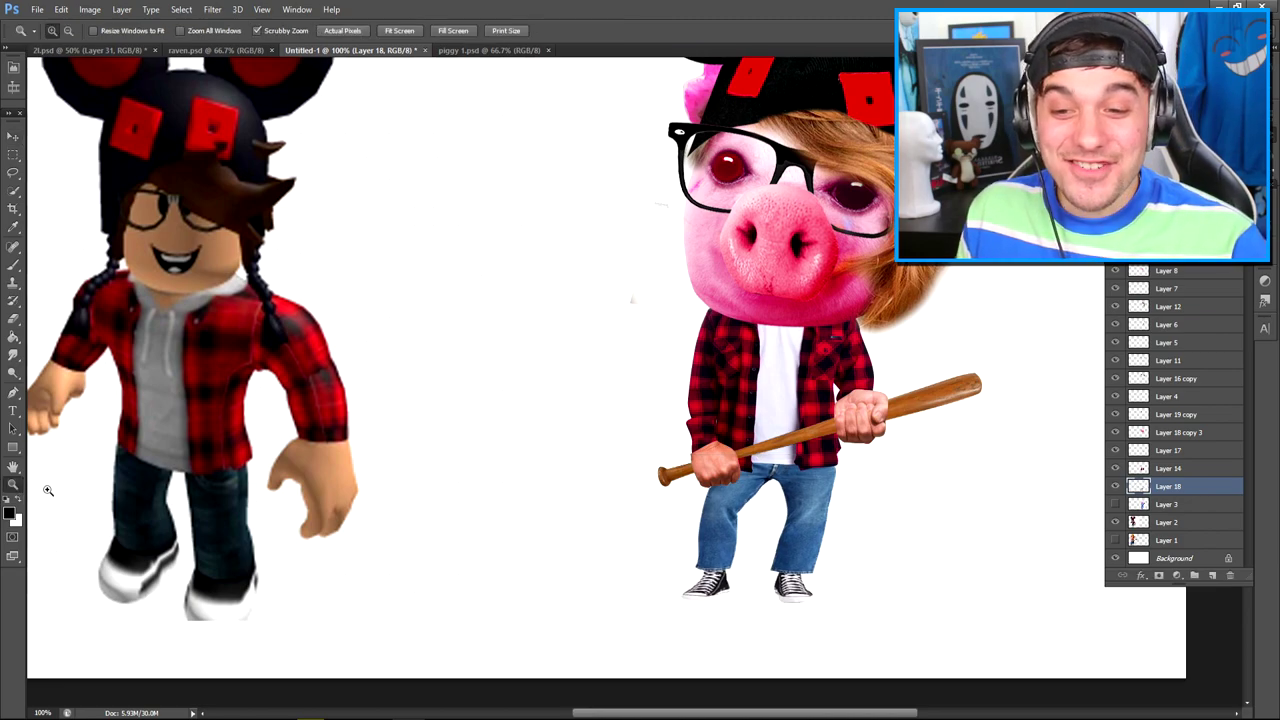
Squash a black silhouette on a new layer into a thin shadow under the pig's feet
click(565, 390)
click(1178, 432)
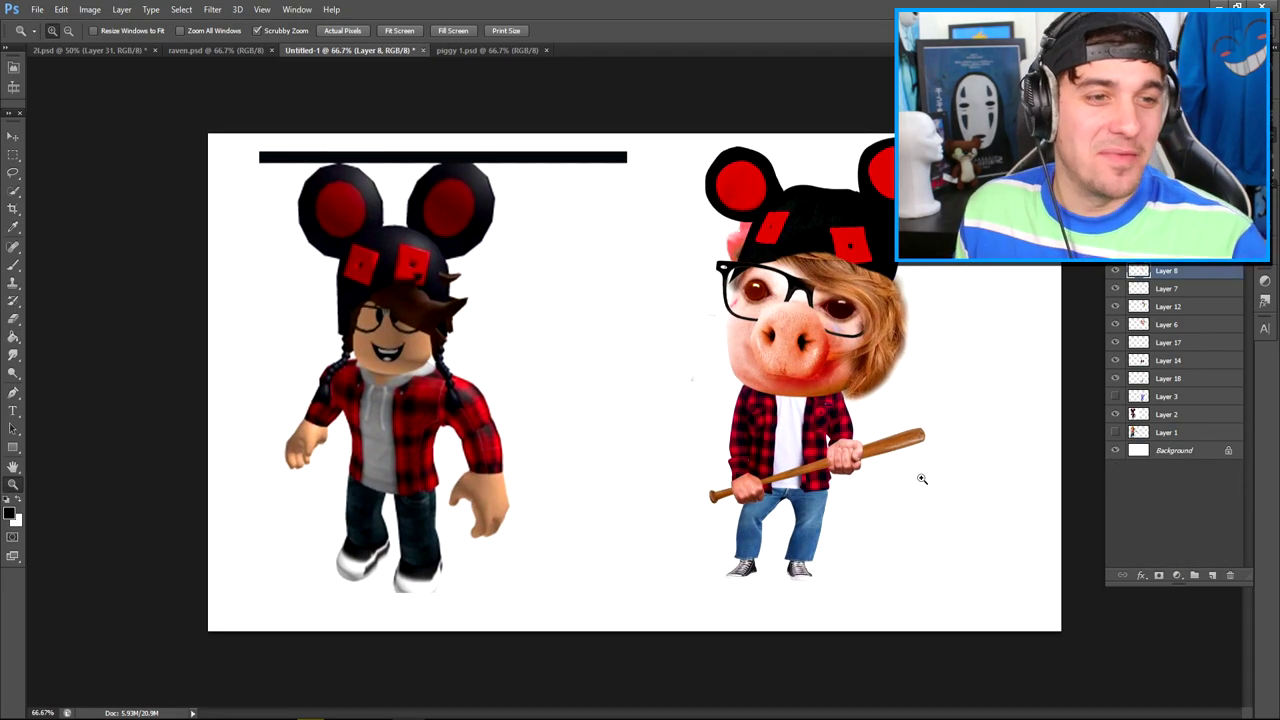
click(920, 476)
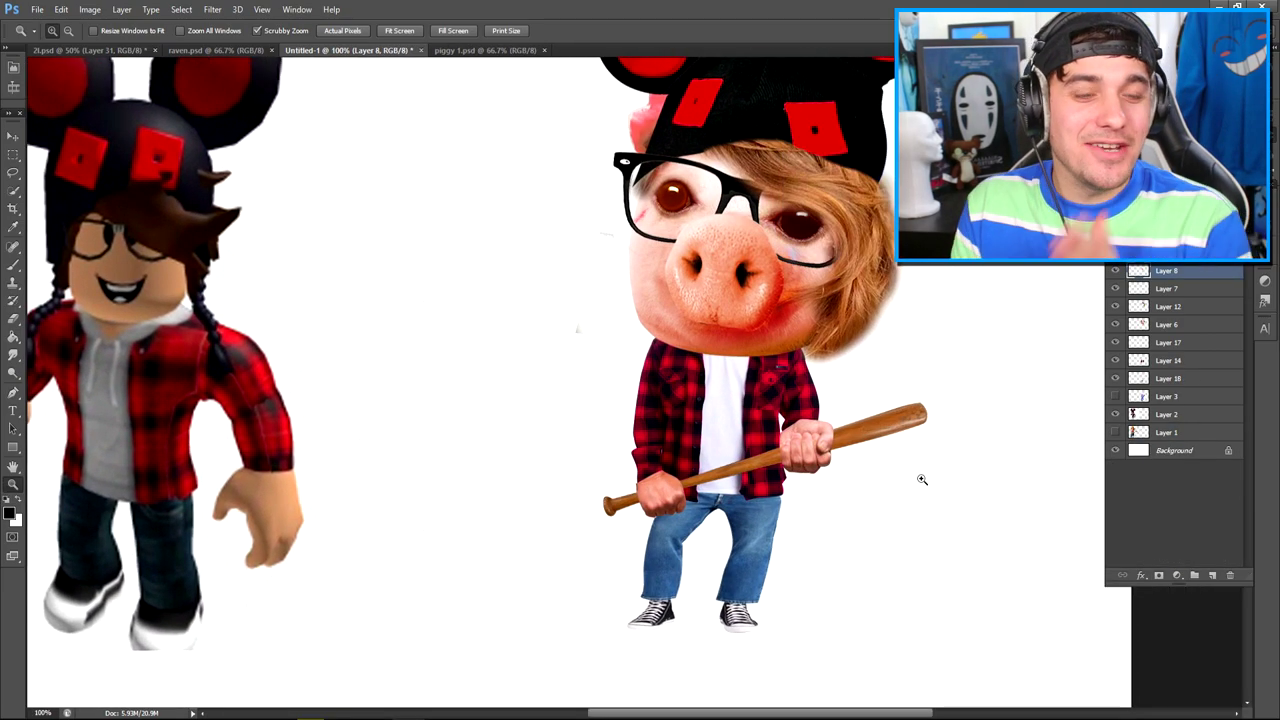
alt+click(910, 430)
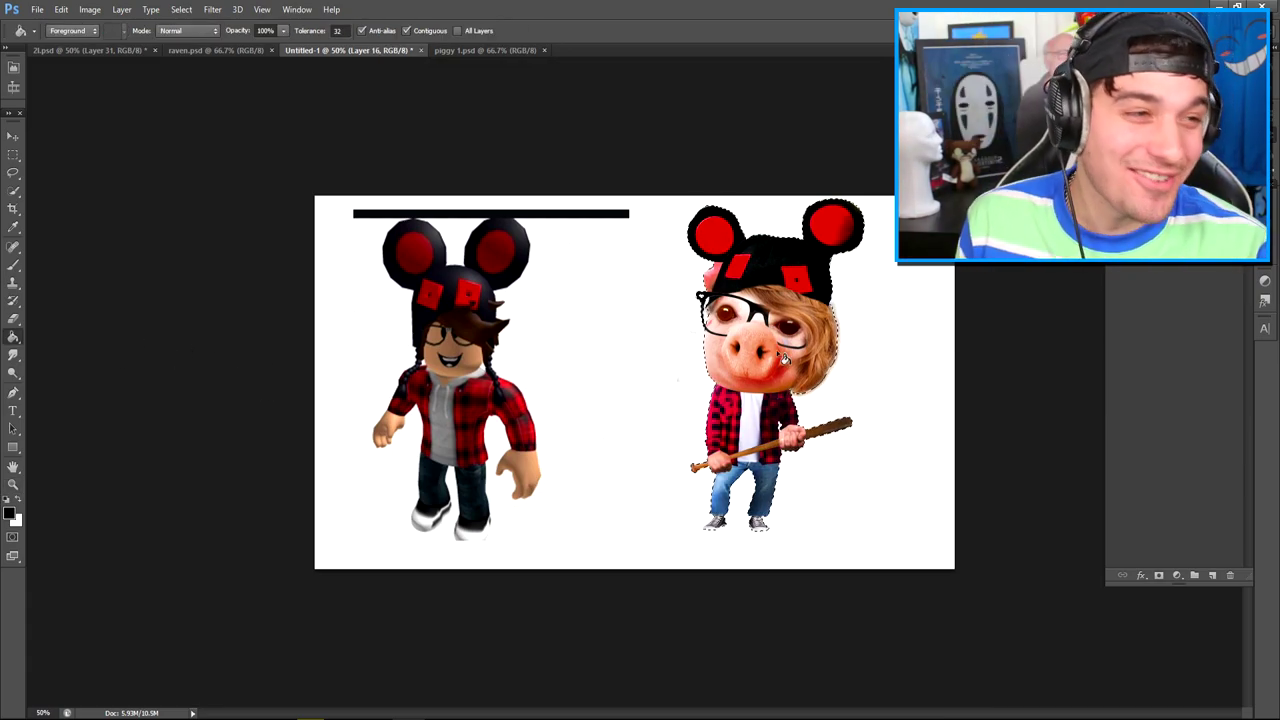
click(1213, 576)
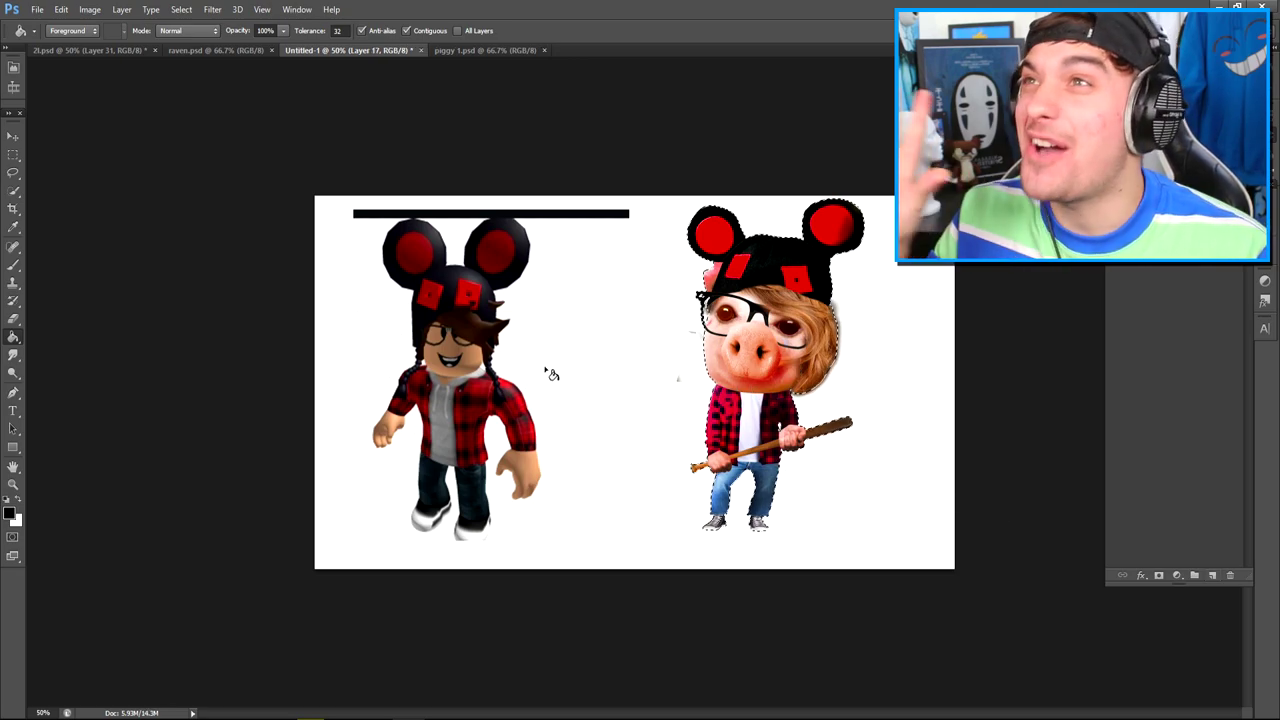
key(v)
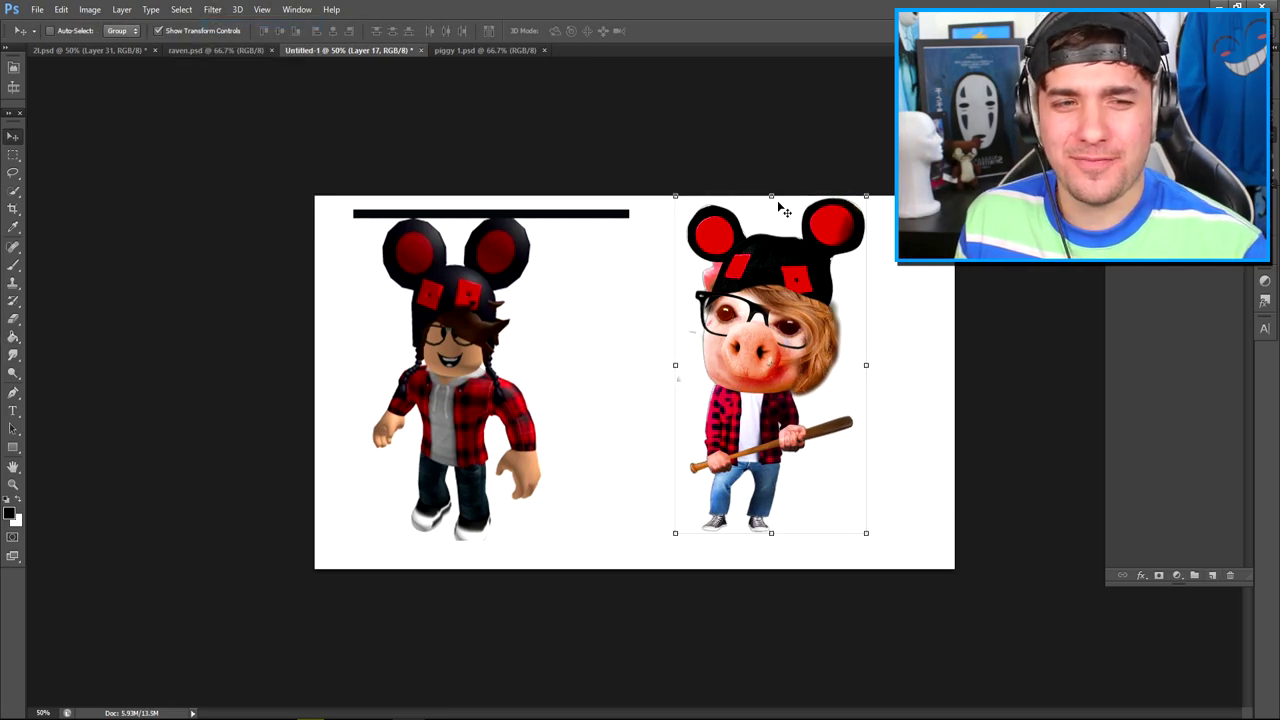
drag(771, 197, 771, 506)
key(Return)
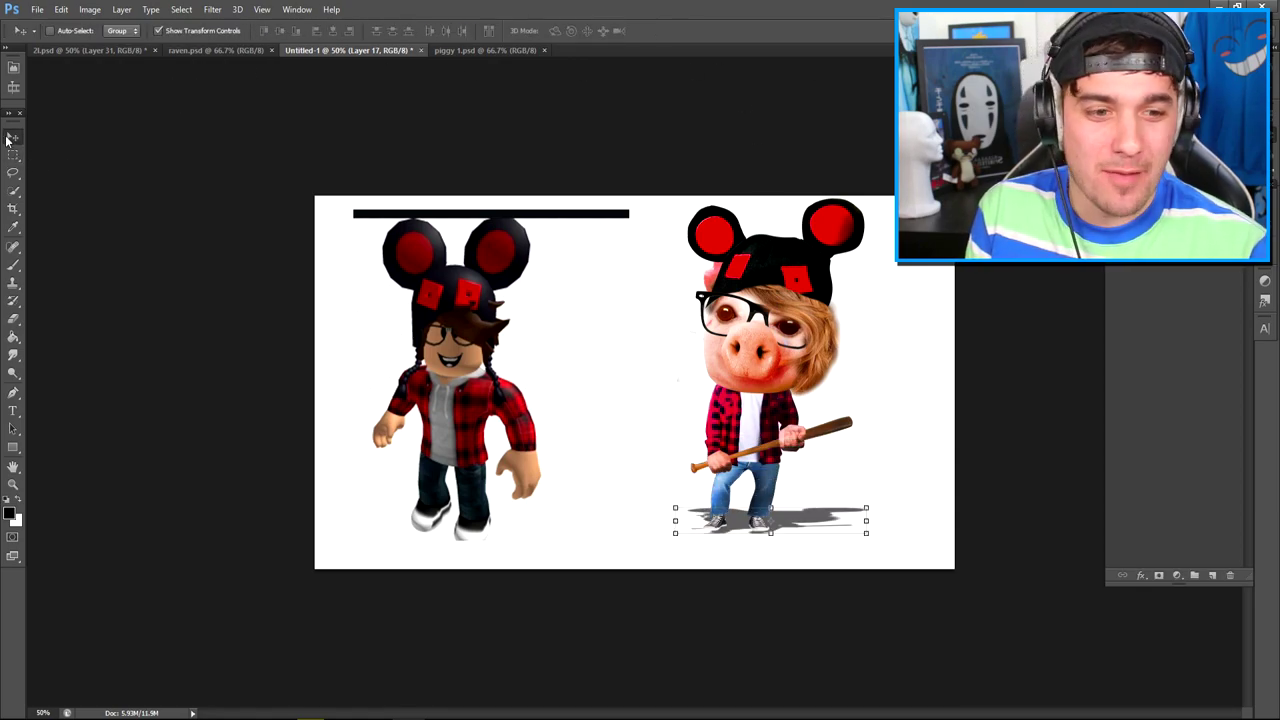
key(Up)
key(Up)
key(Up)
key(Left)
key(Left)
key(Left)
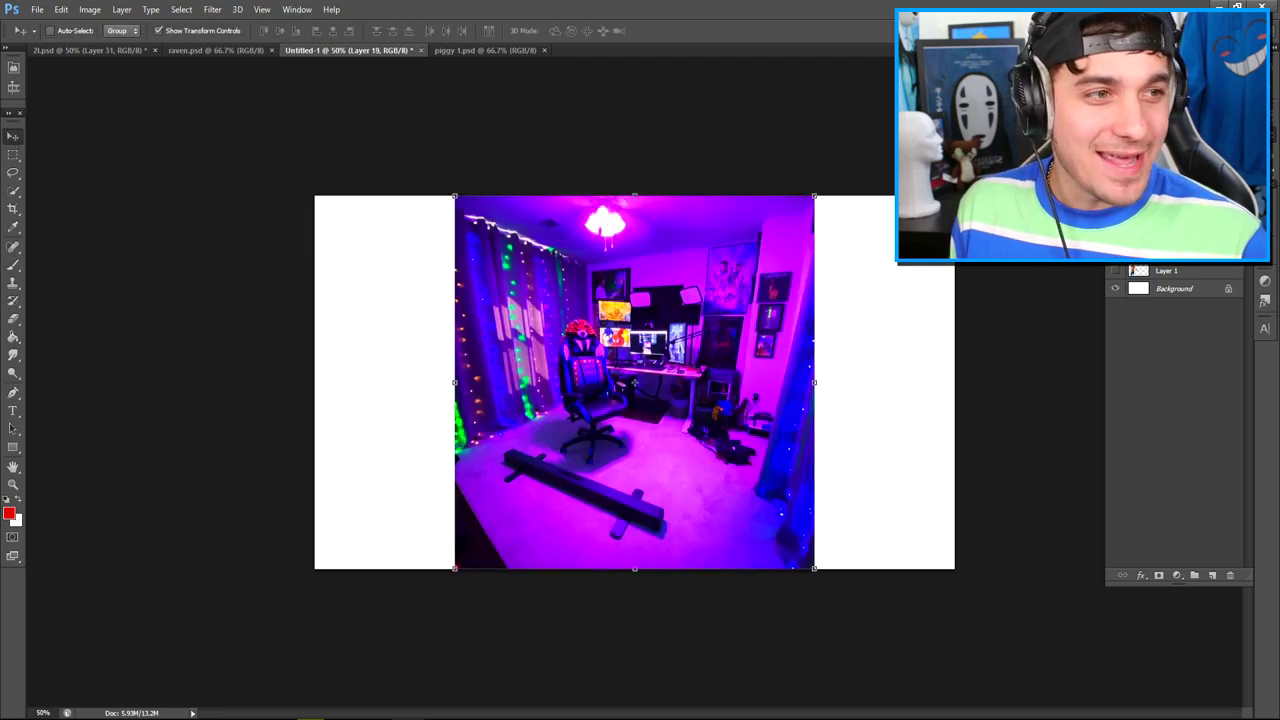
Put the room image below the pig, enlarge it past the canvas edges, and crop to it
drag(1163, 270, 1163, 285)
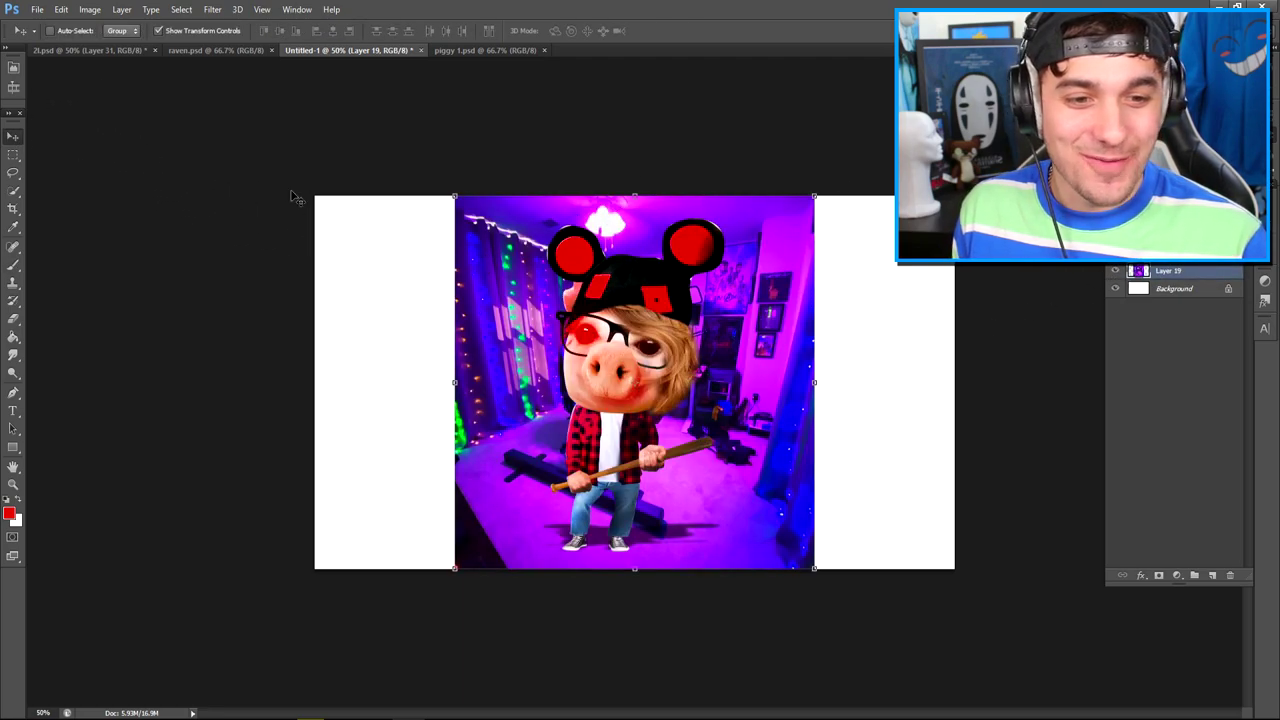
drag(452, 196, 302, 178)
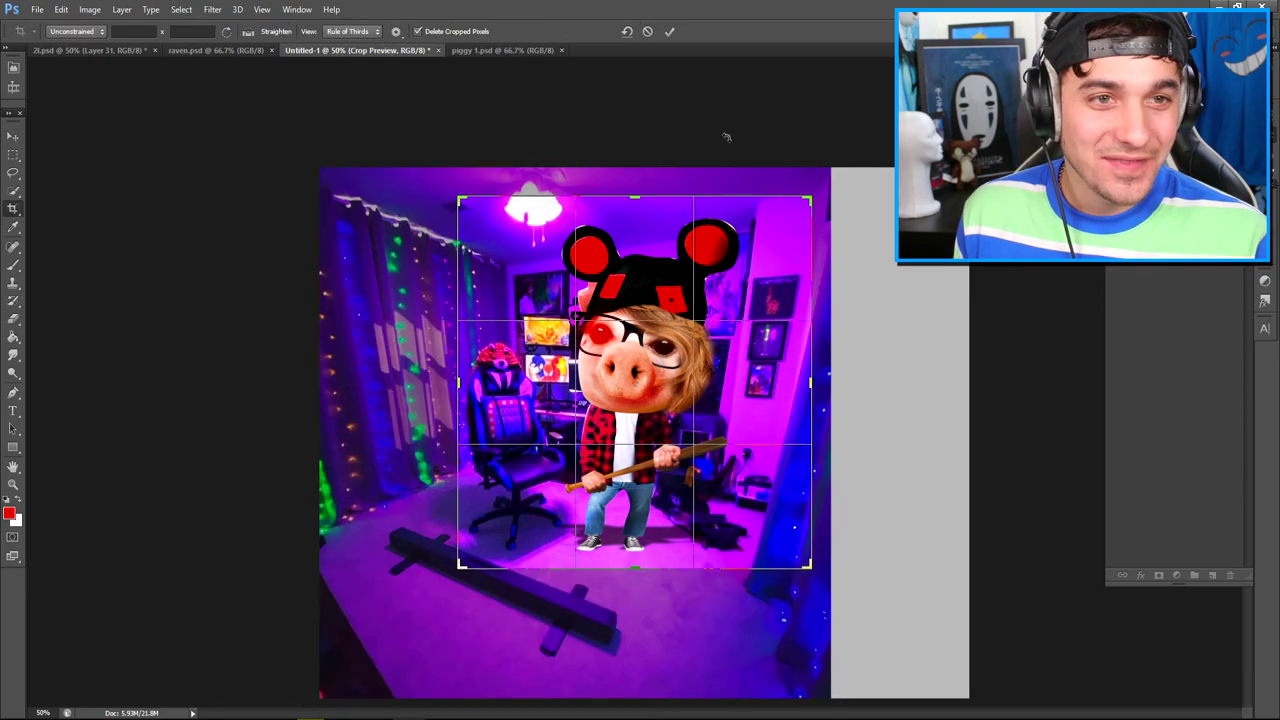
key(Return)
click(13, 153)
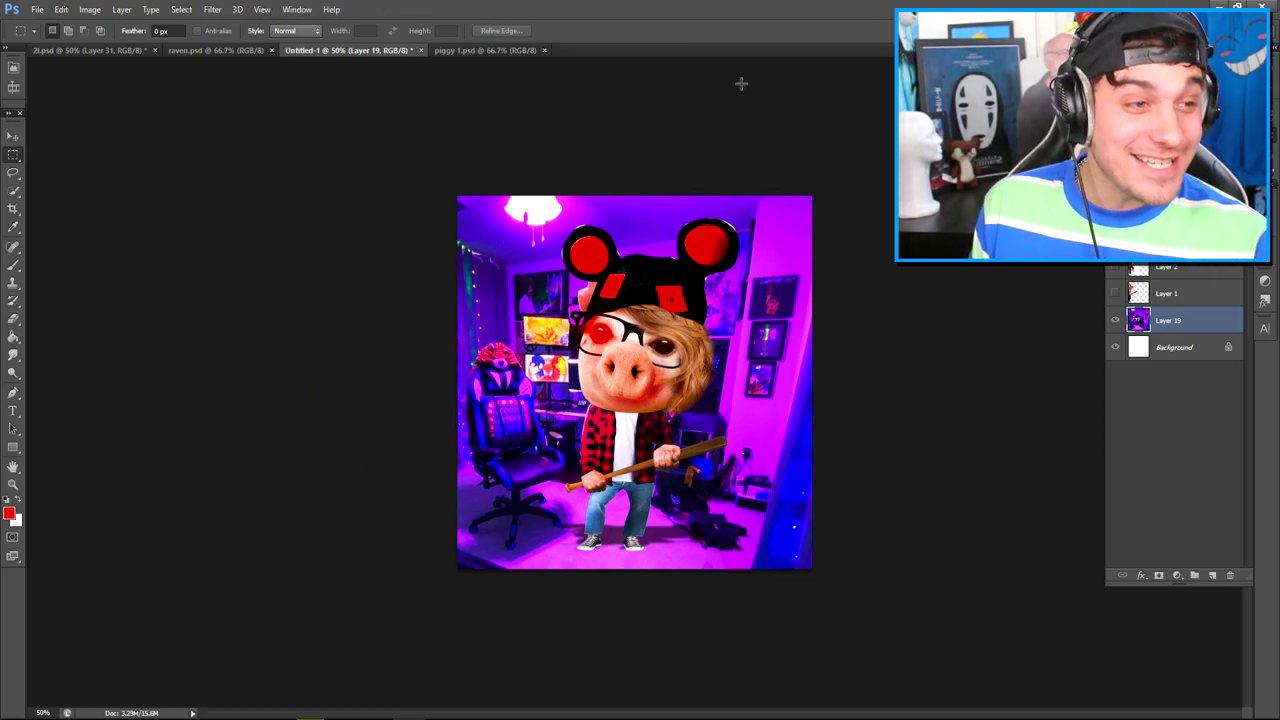
click(14, 135)
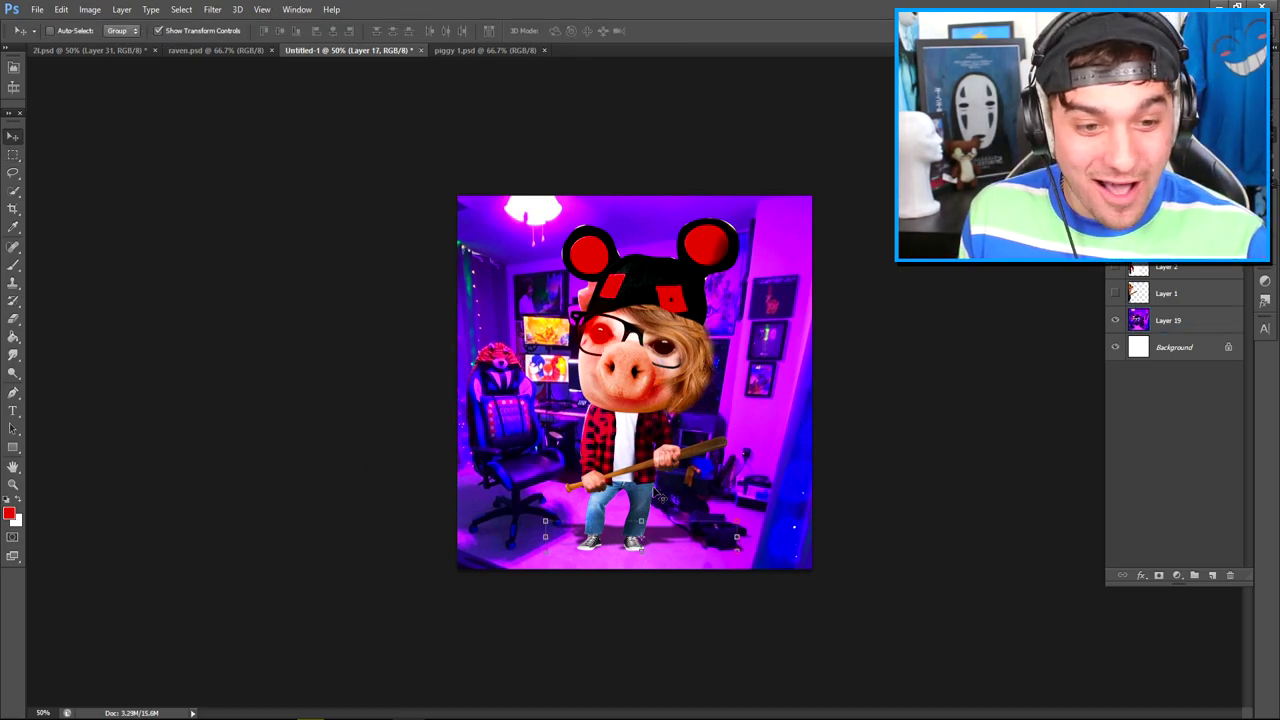